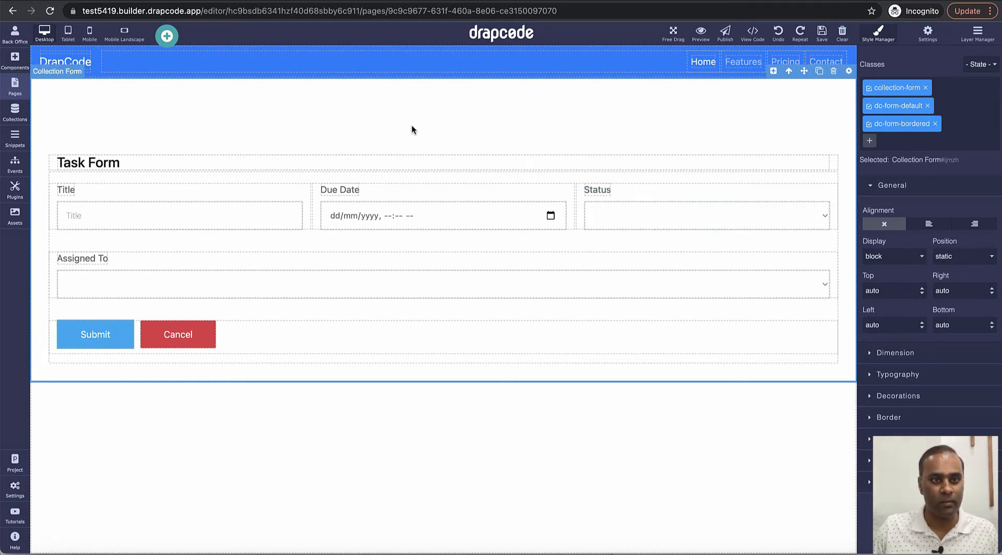
Step: Open the Collections list to reach the Task collection's data table
click(18, 118)
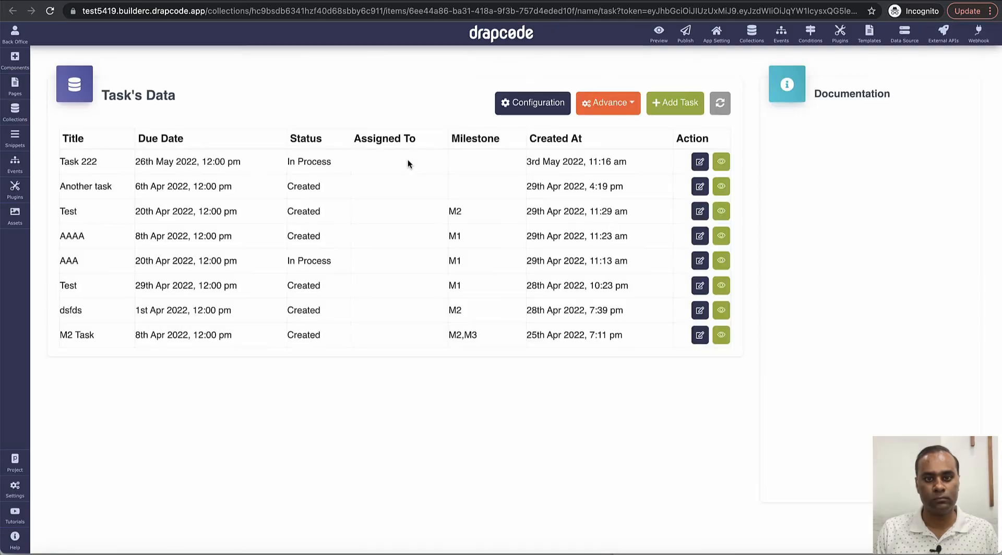
Step: Inspect the Task collection's configuration and confirm the Assigned To field references User
click(546, 108)
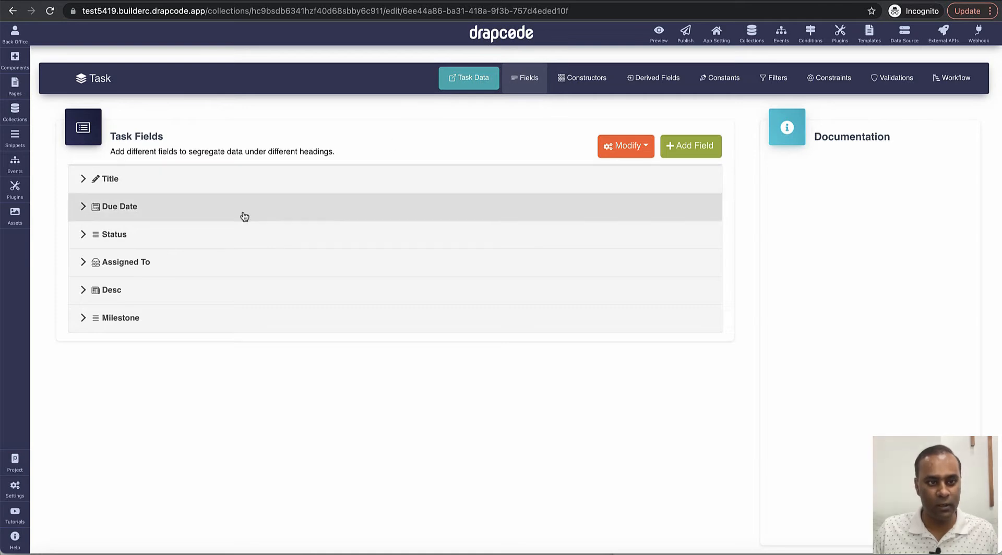
click(234, 263)
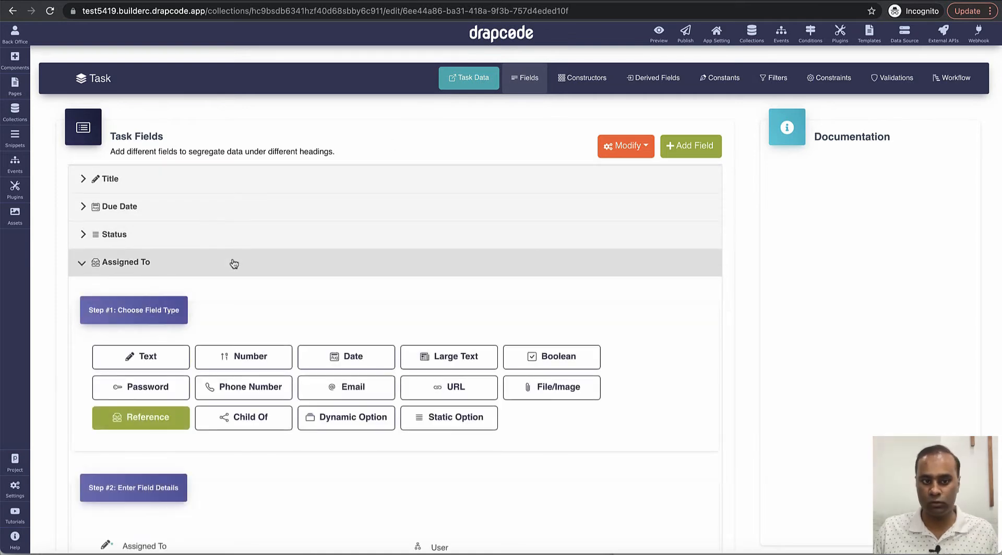
scroll(234, 264, down, 6)
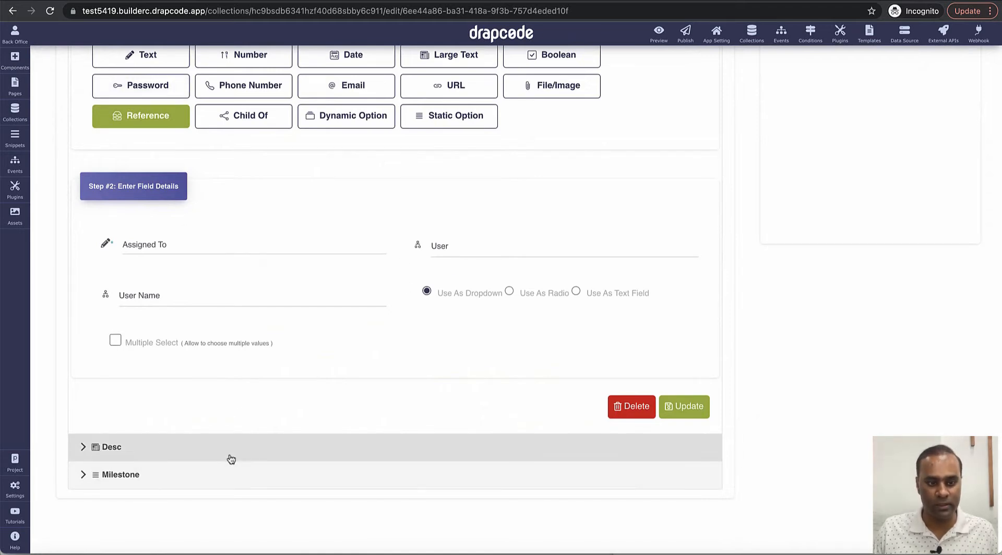
scroll(214, 338, up, 6)
click(148, 263)
scroll(282, 297, down, 1)
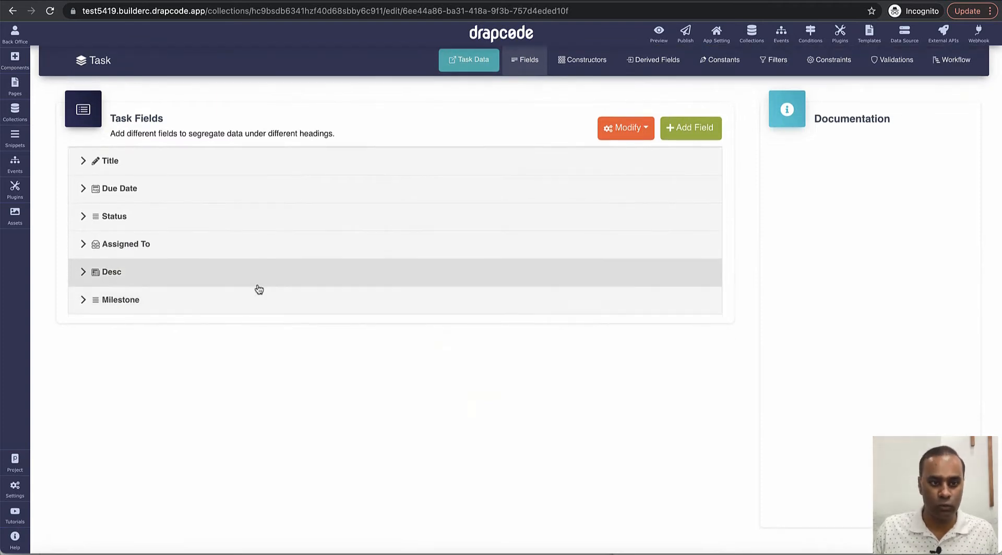
click(149, 247)
click(149, 246)
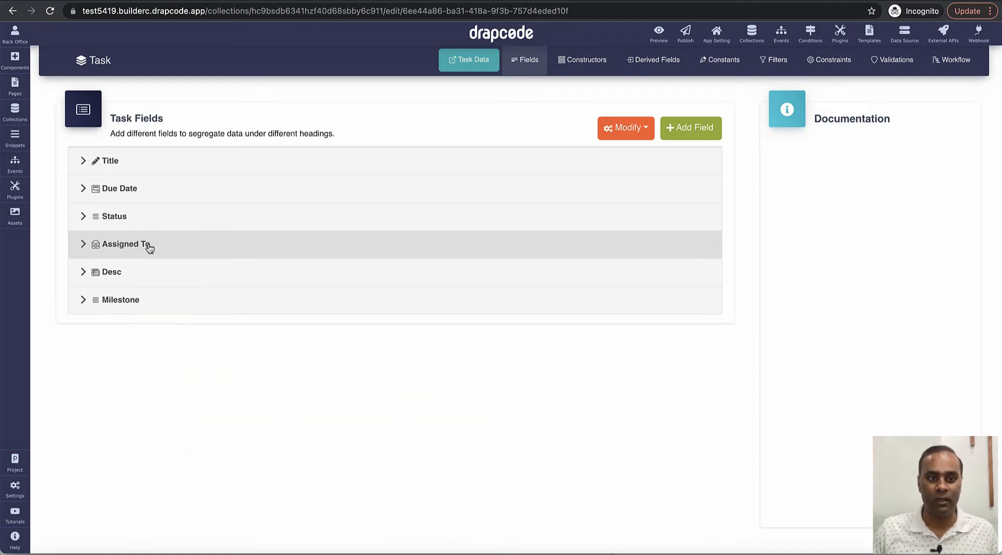
scroll(142, 254, up, 1)
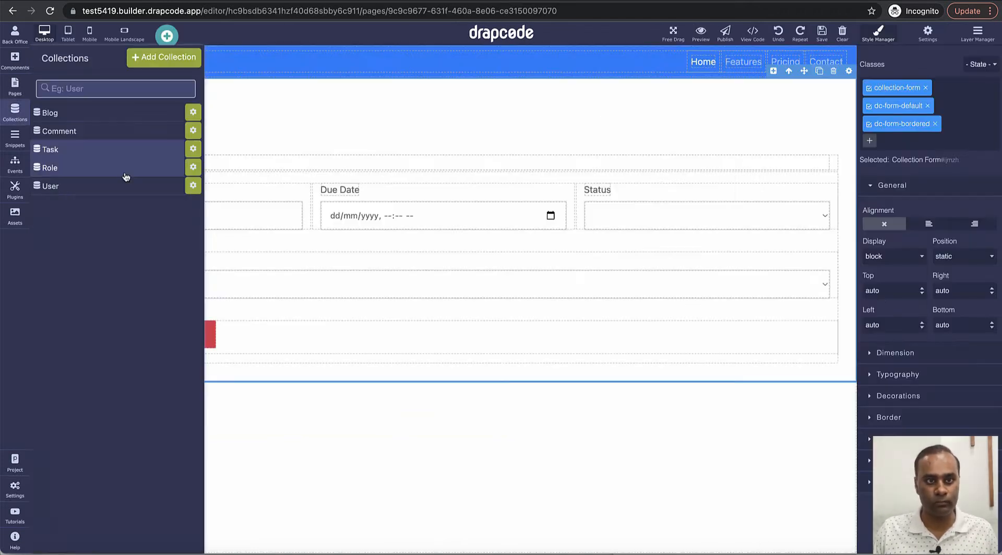
Step: Select the whole Task collection form and bring up its settings
click(437, 165)
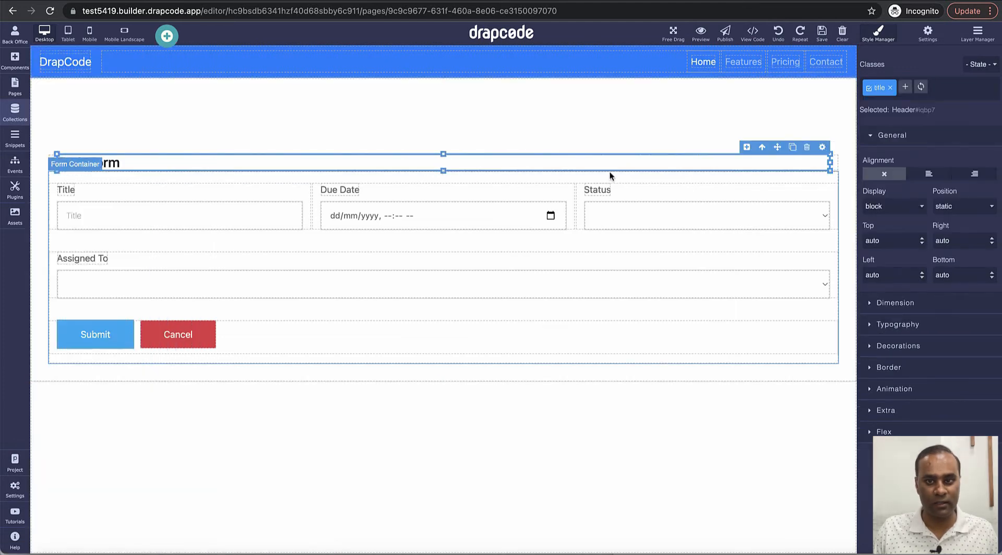
click(763, 149)
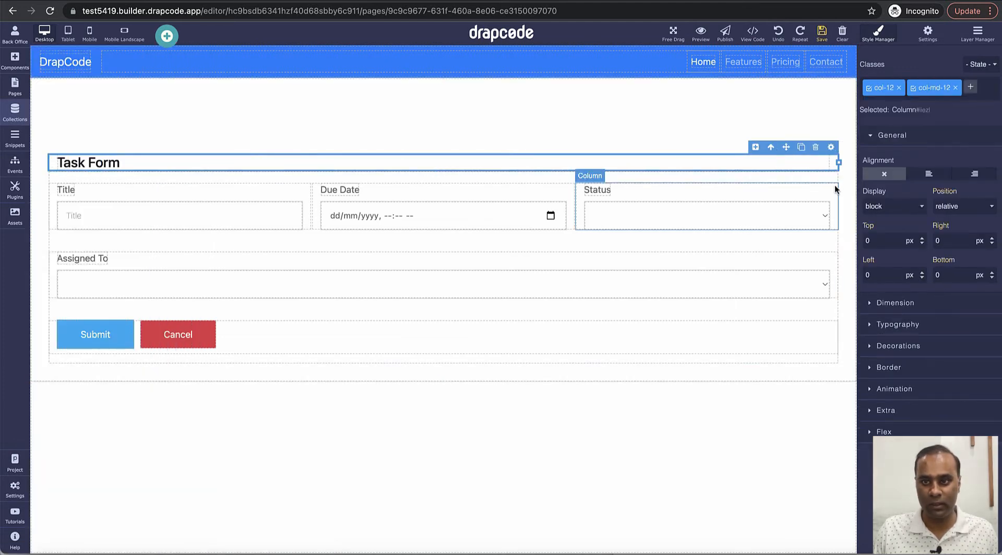
click(770, 147)
click(771, 148)
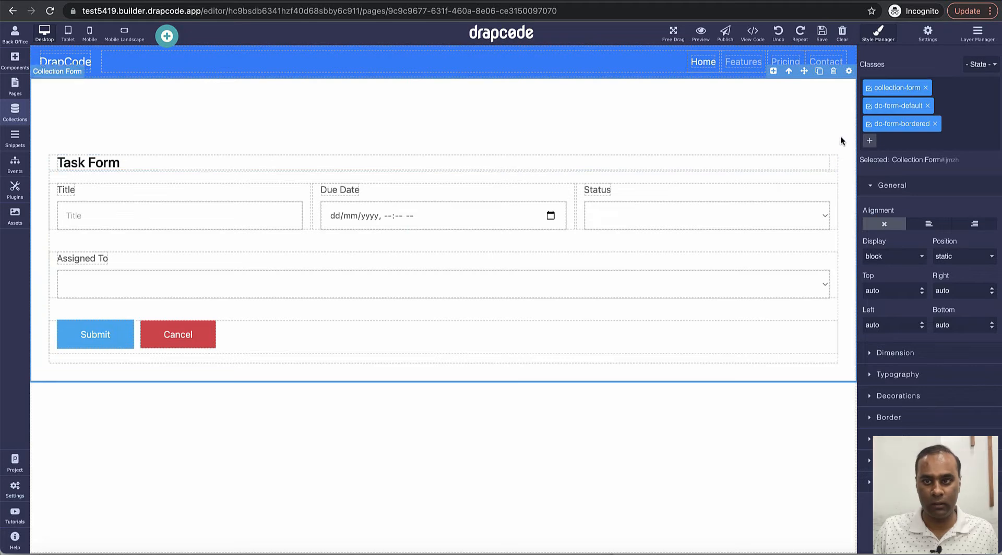
click(848, 71)
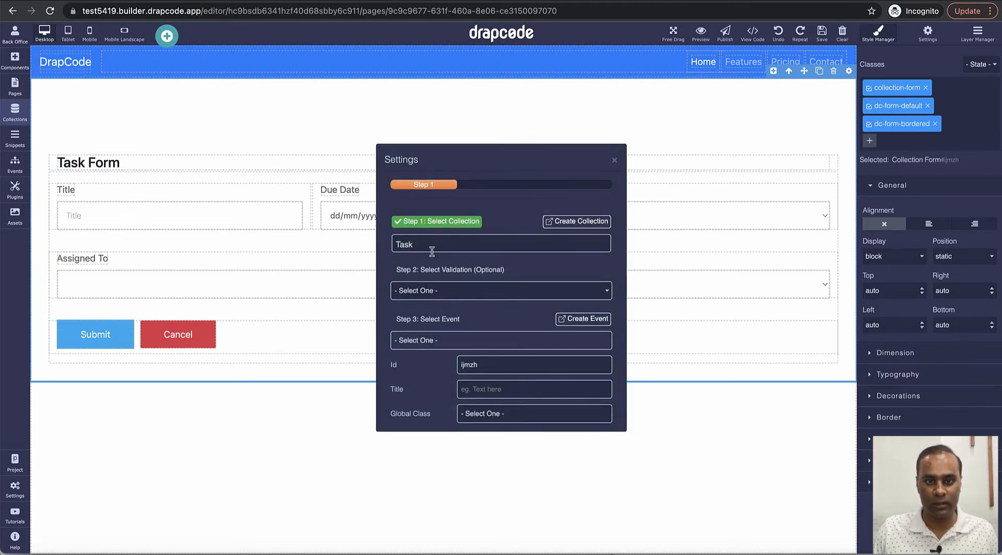
Step: Review the events the Task form can trigger, then show the Events list
click(438, 341)
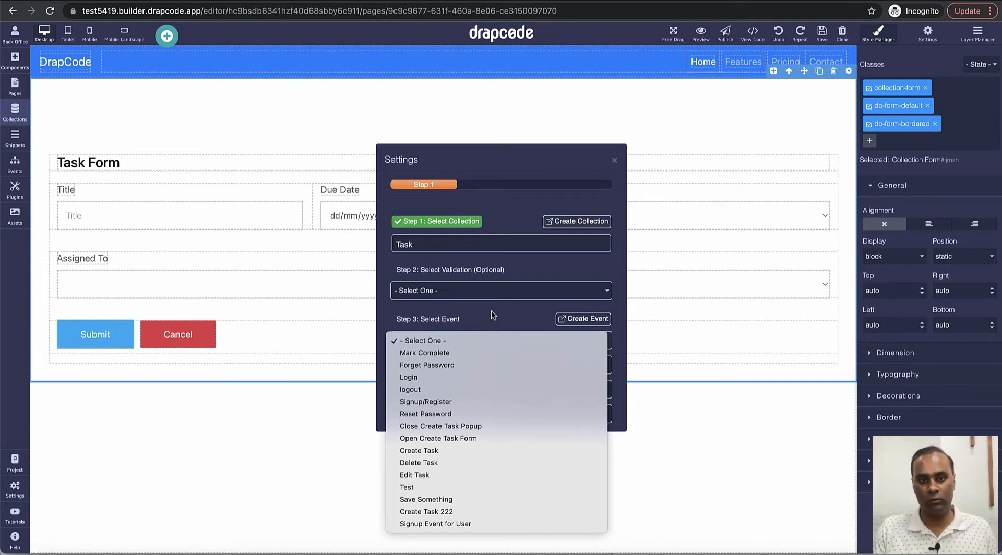
click(614, 161)
click(614, 160)
click(14, 163)
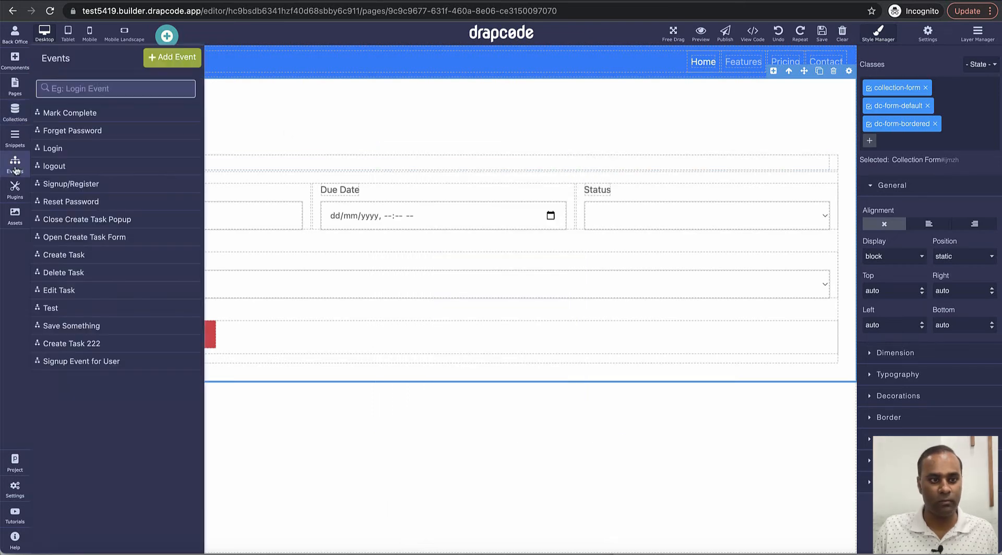
Step: Create the event 'Create Task and Send Email to Assignee' and start adding its first action
click(165, 55)
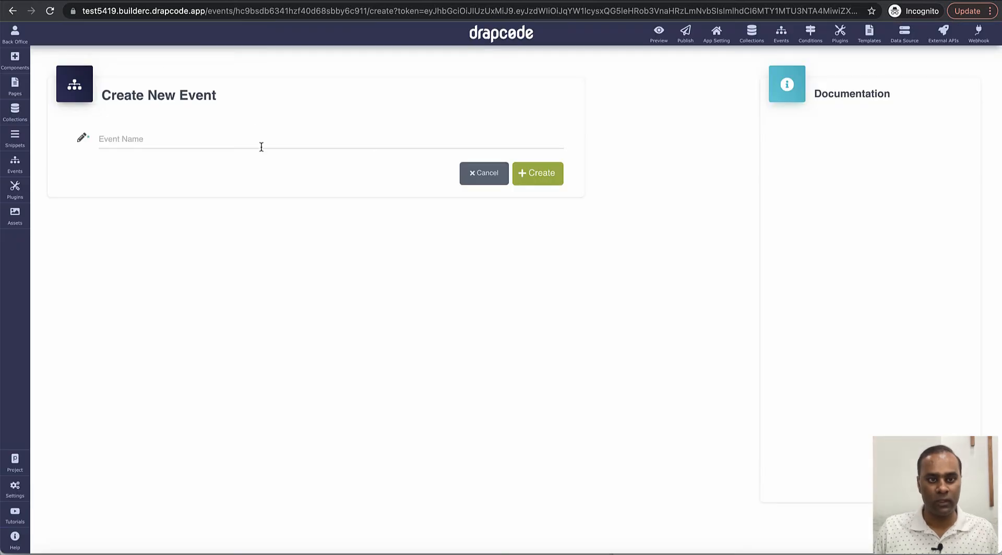
click(261, 147)
text(C)
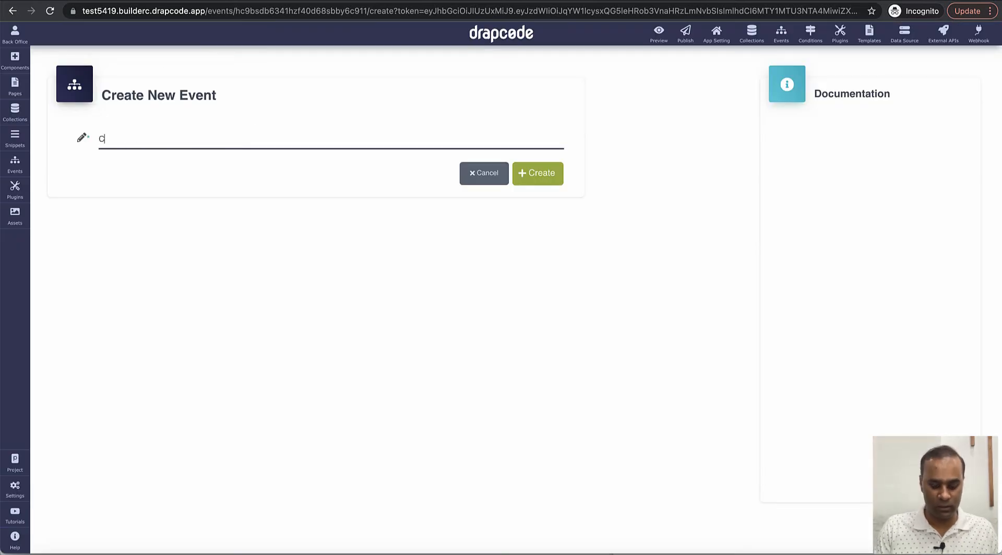
text(reate )
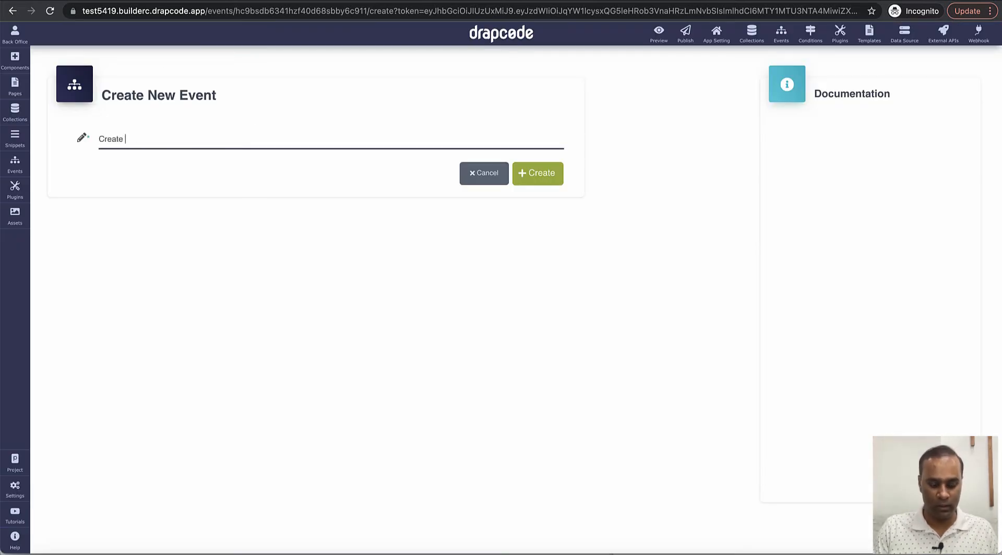
text(Task and Send )
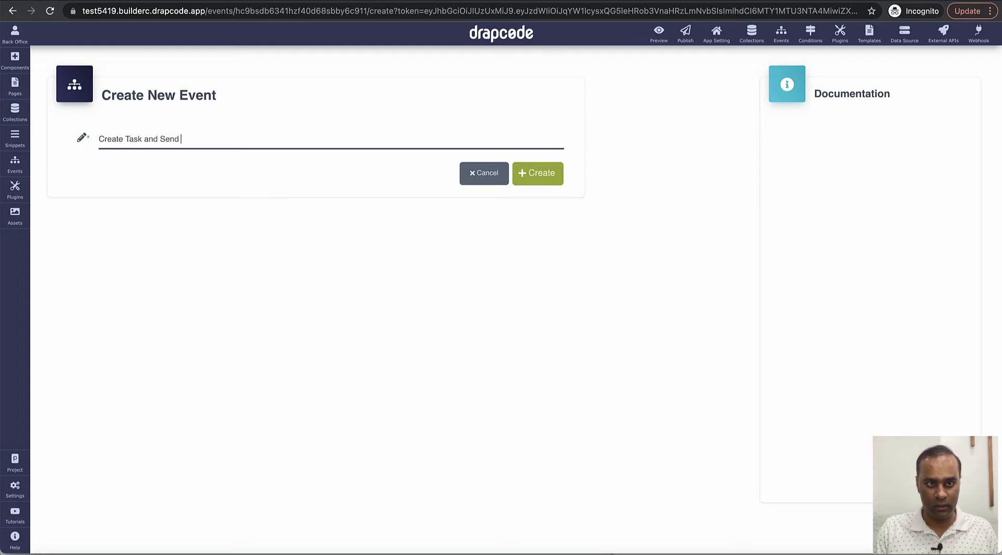
text(Email to Assignee)
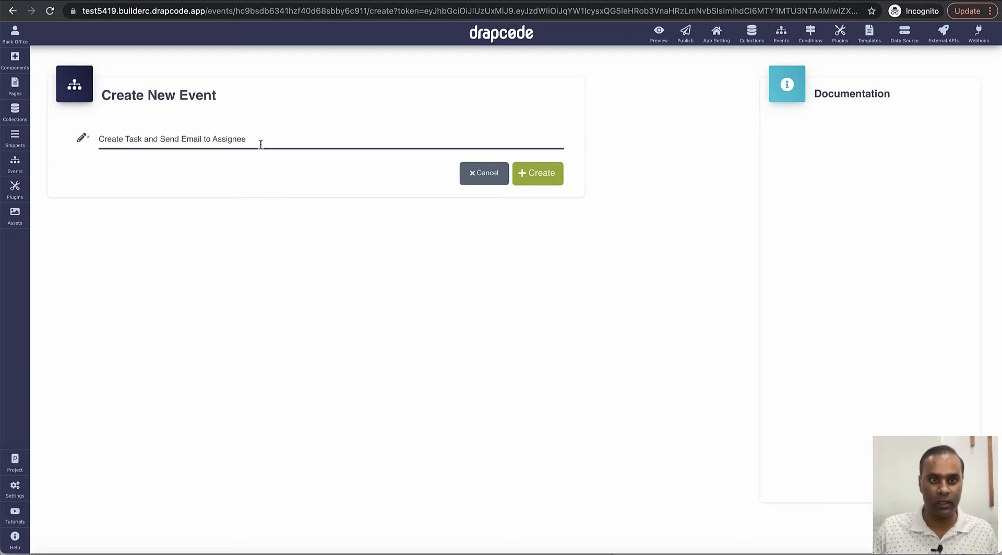
click(534, 179)
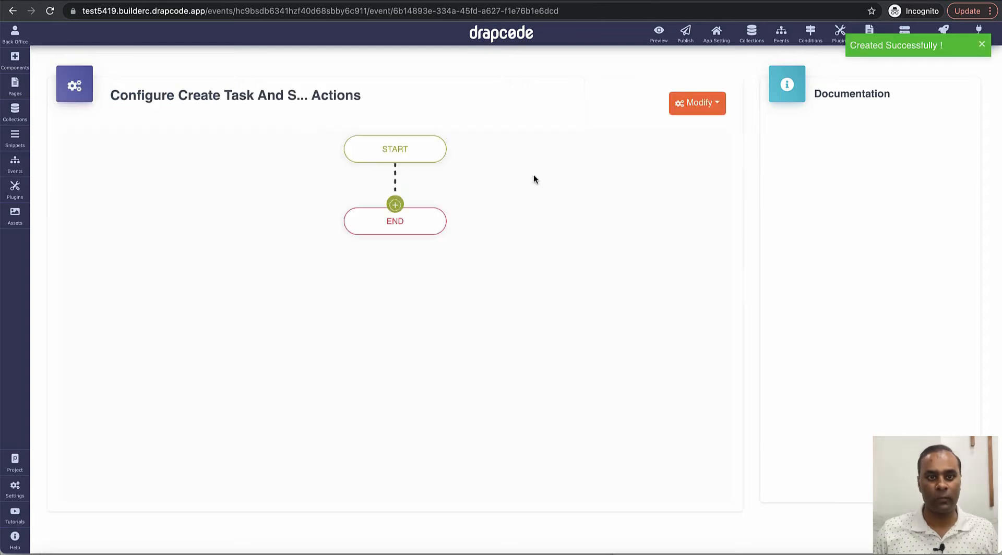
click(395, 205)
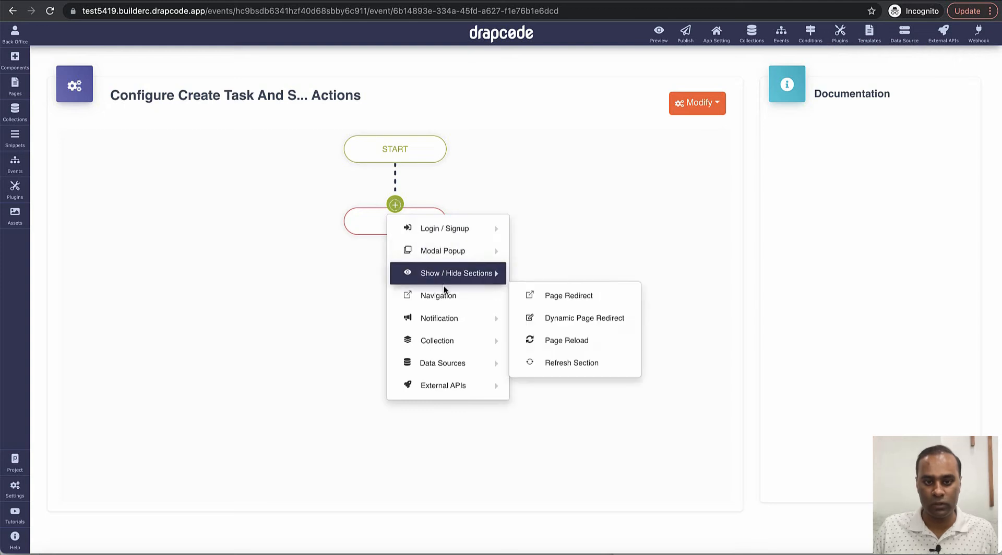
Step: Add a Save Data action as step 1, saving into the Task collection
mouse_move(452, 317)
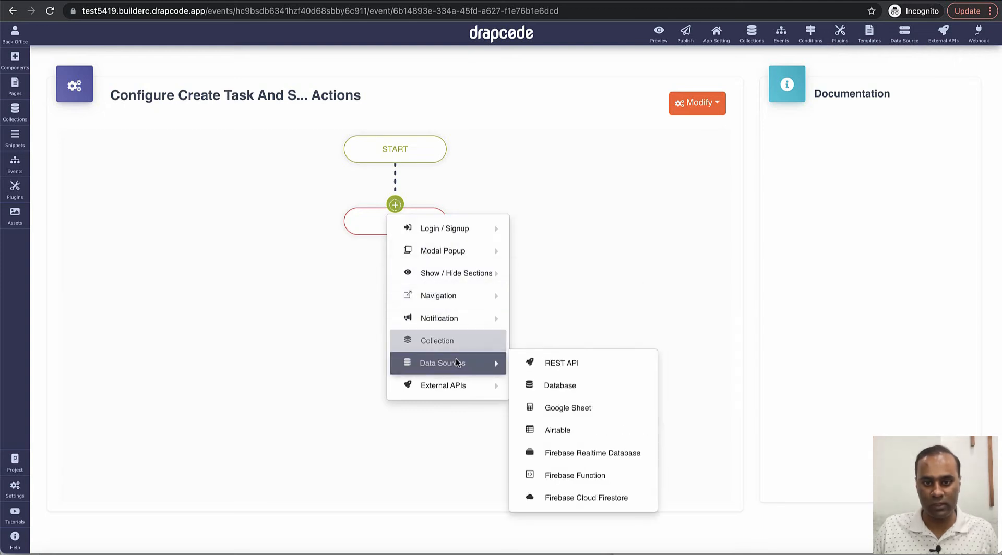
mouse_move(458, 348)
click(587, 341)
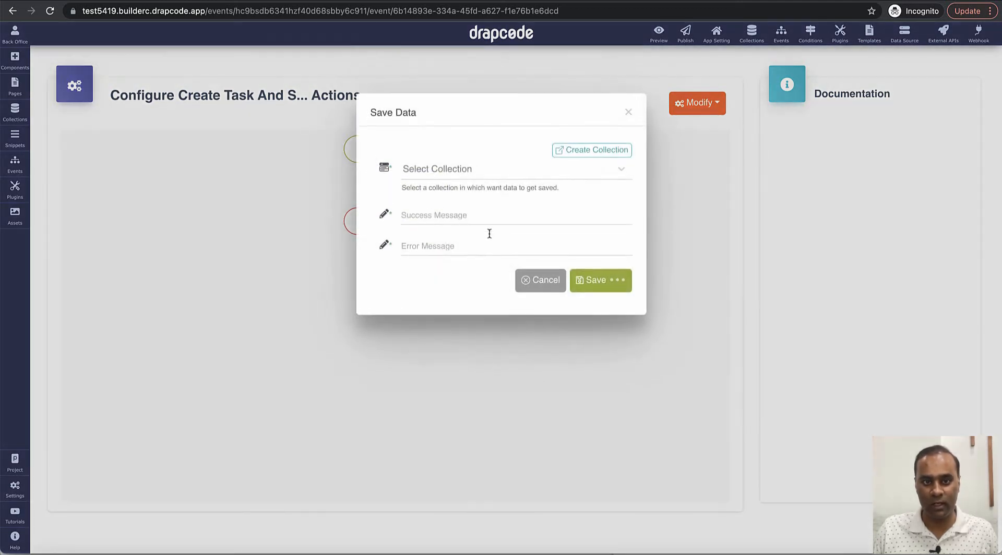
click(468, 176)
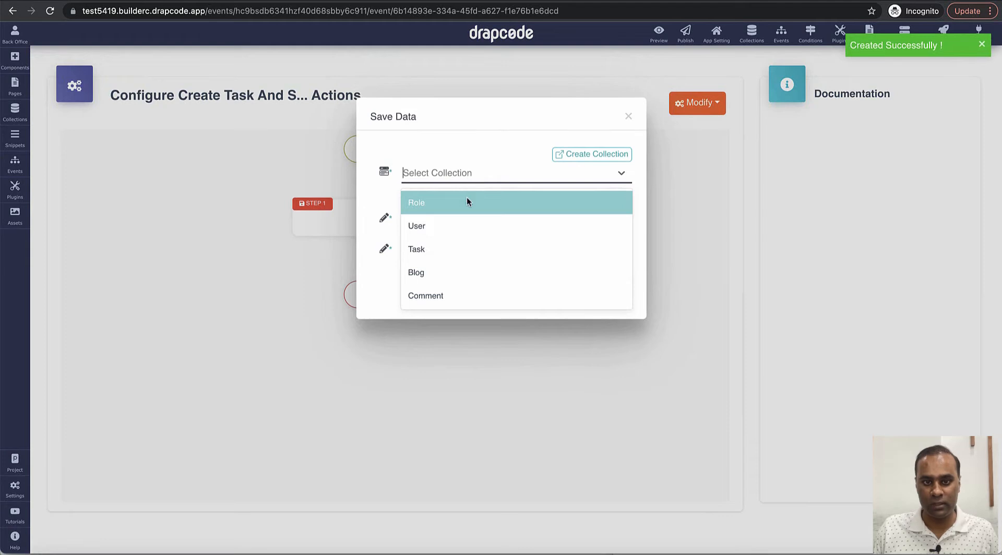
click(460, 247)
click(458, 224)
Step: Set success message 'Task Created' and failure message 'Unable to Create Task', then save the step
click(467, 311)
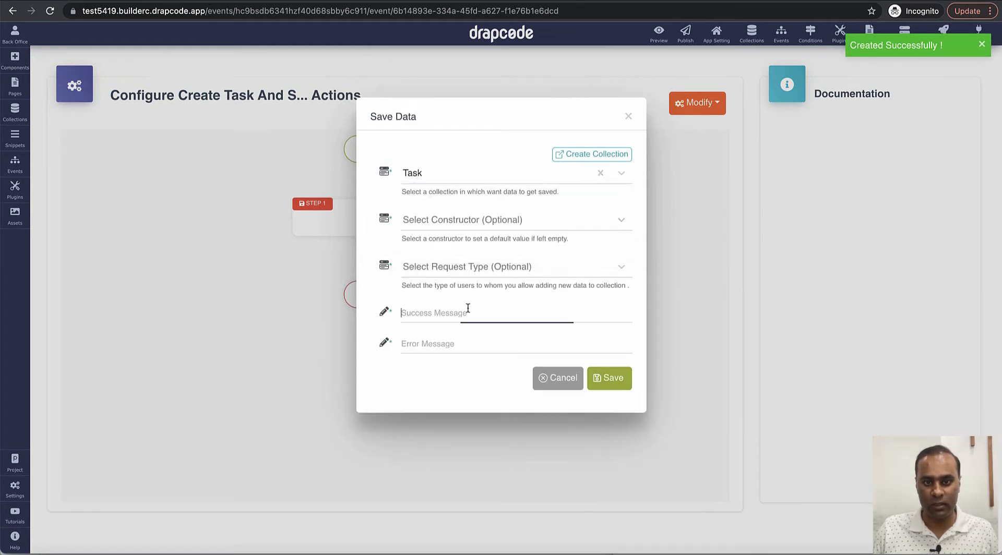
text(Task C)
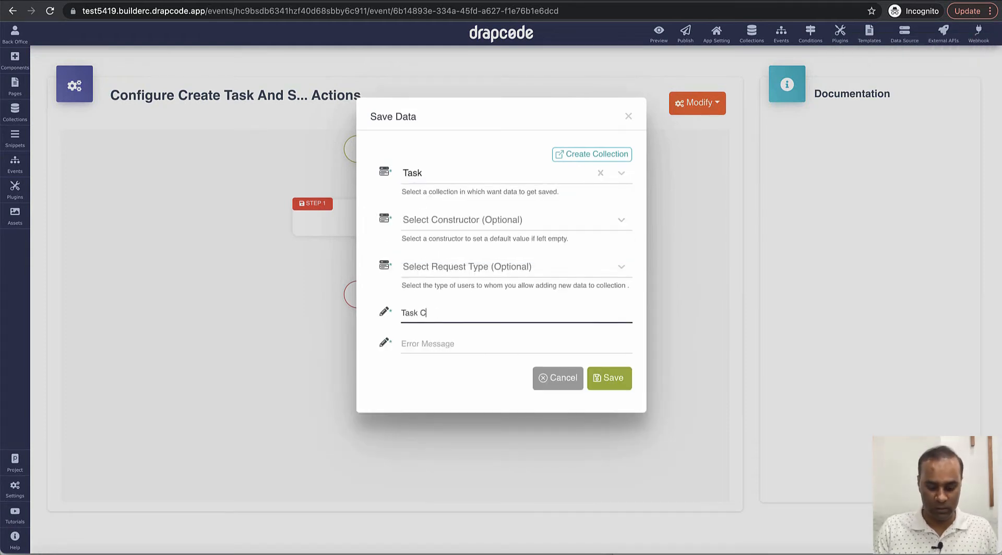
text(reated)
key(Tab)
text(Unab)
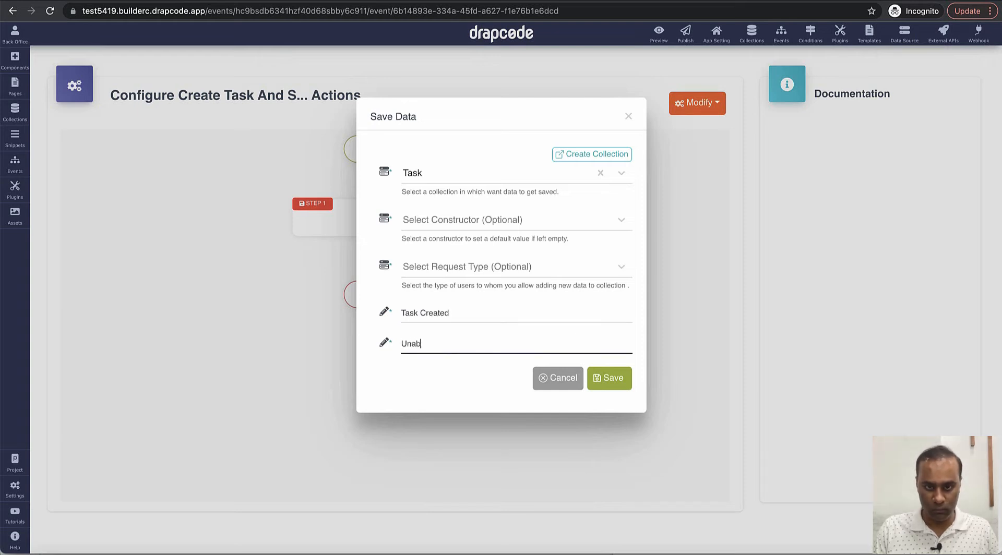
text(le to crea)
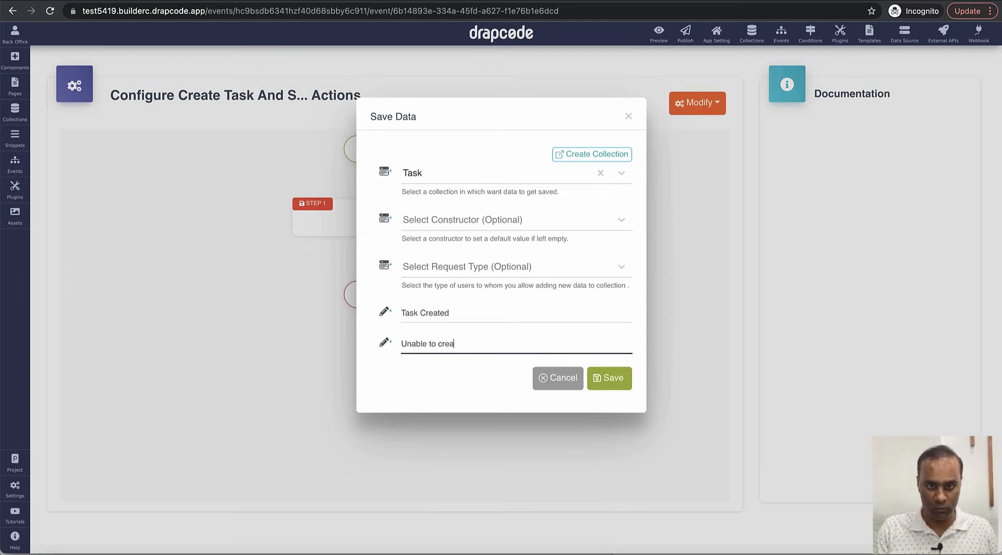
text(e tas)
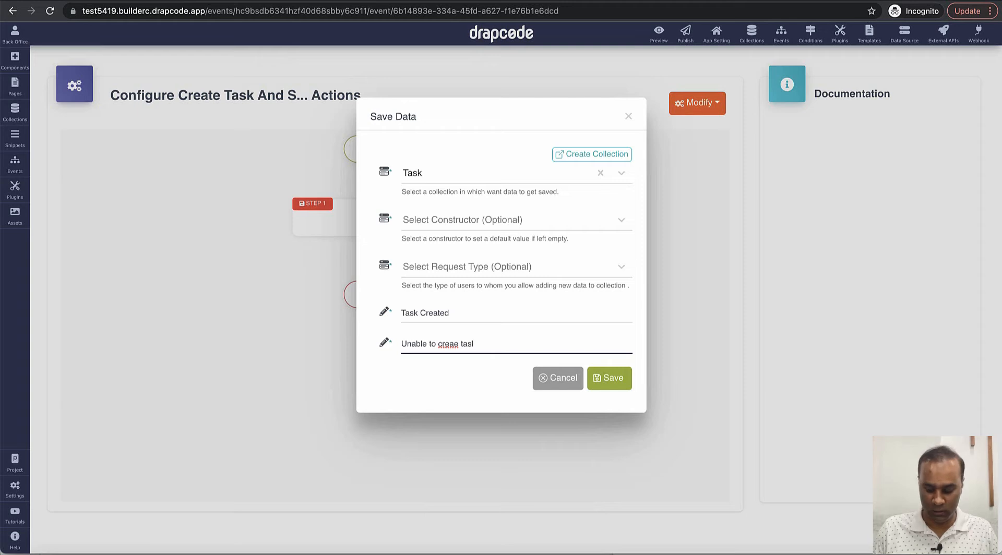
text(l)
key(BackSpace)
key(BackSpace)
key(BackSpace)
key(BackSpace)
key(BackSpace)
key(BackSpace)
key(BackSpace)
key(BackSpace)
key(BackSpace)
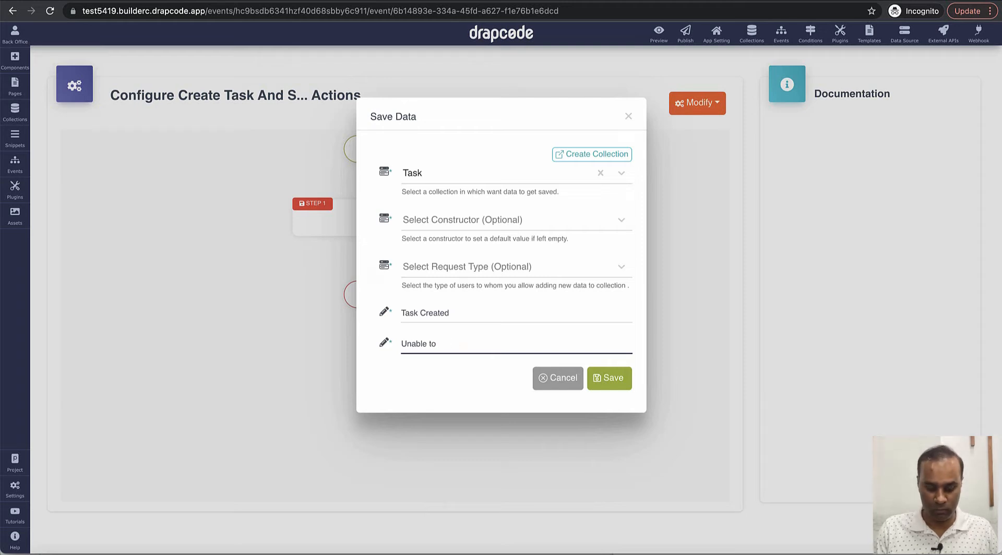
text(Create task)
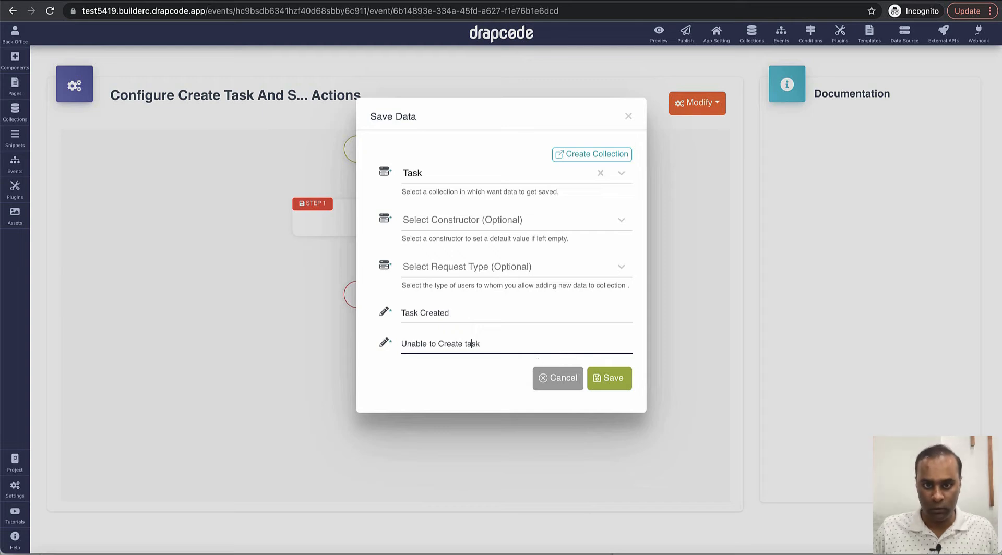
click(465, 344)
key(Delete)
text(T)
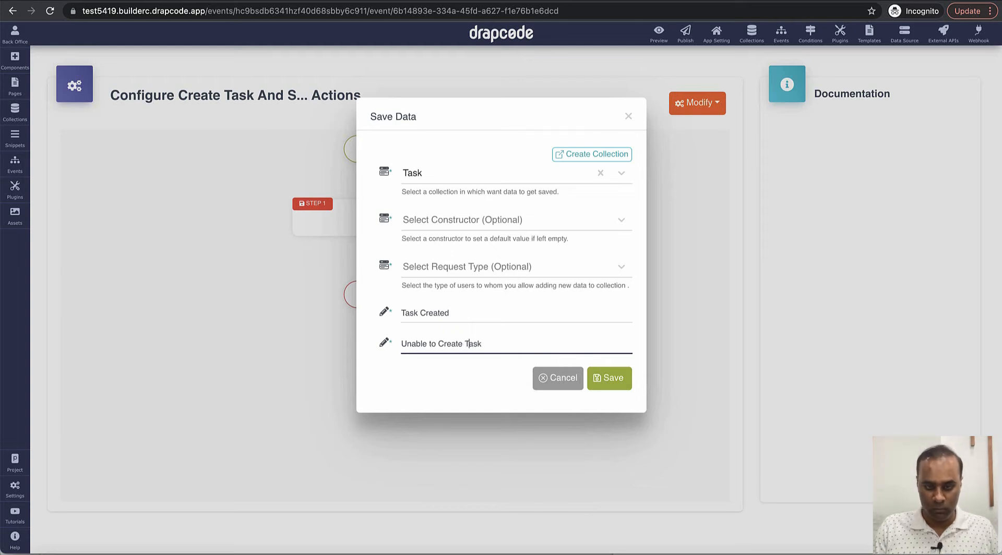
click(607, 385)
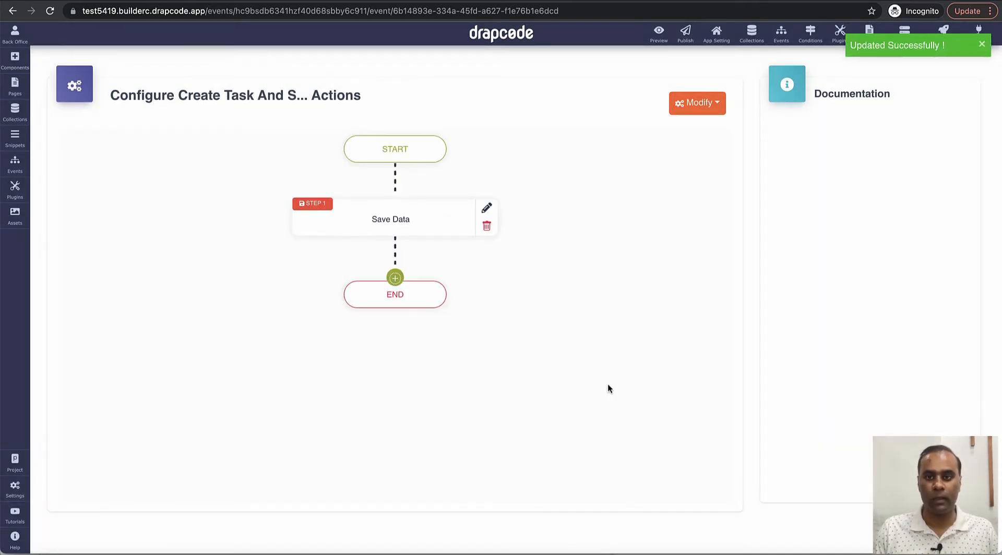
click(395, 278)
Step: Add a Send Dynamic Email step after Save Data and start a new email template
mouse_move(398, 301)
mouse_move(418, 384)
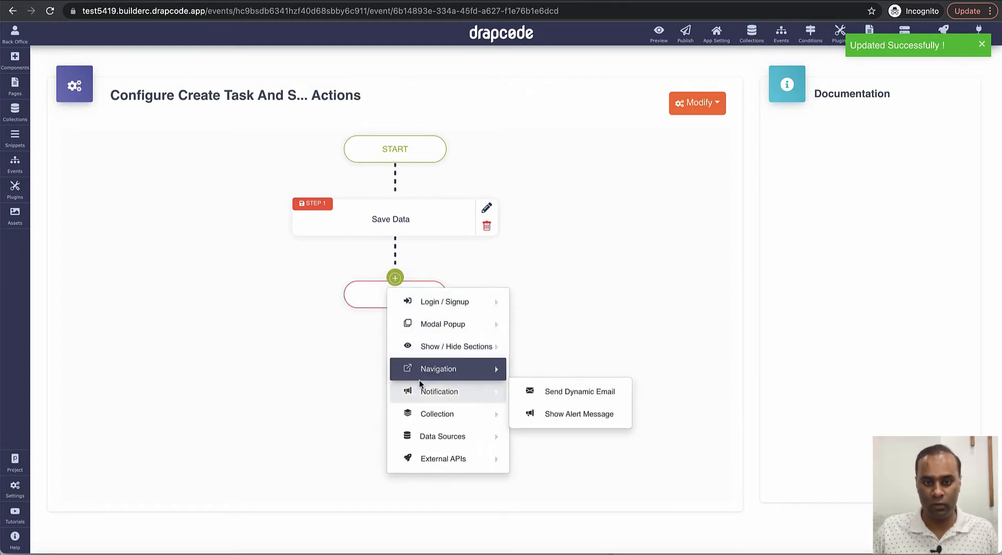
click(565, 390)
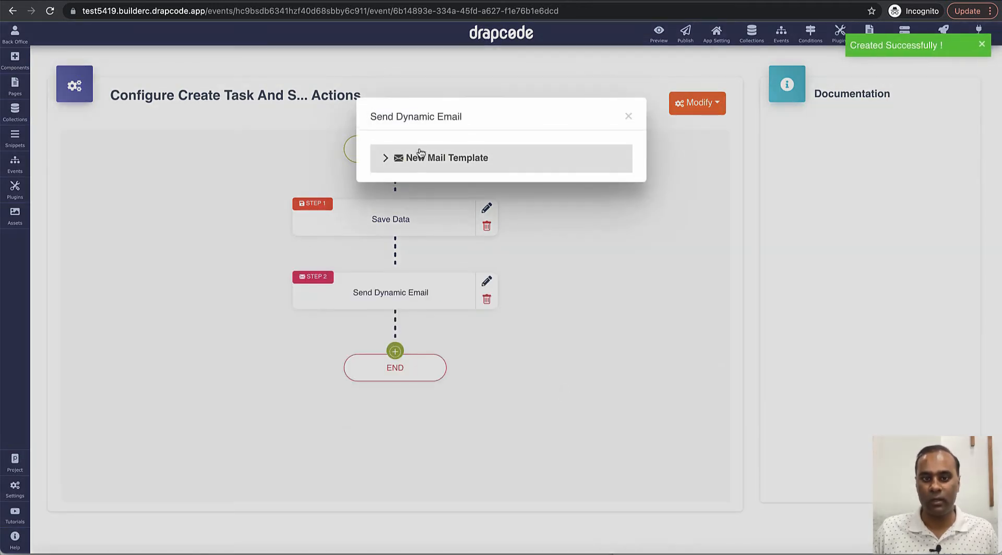
click(418, 155)
click(467, 224)
click(470, 203)
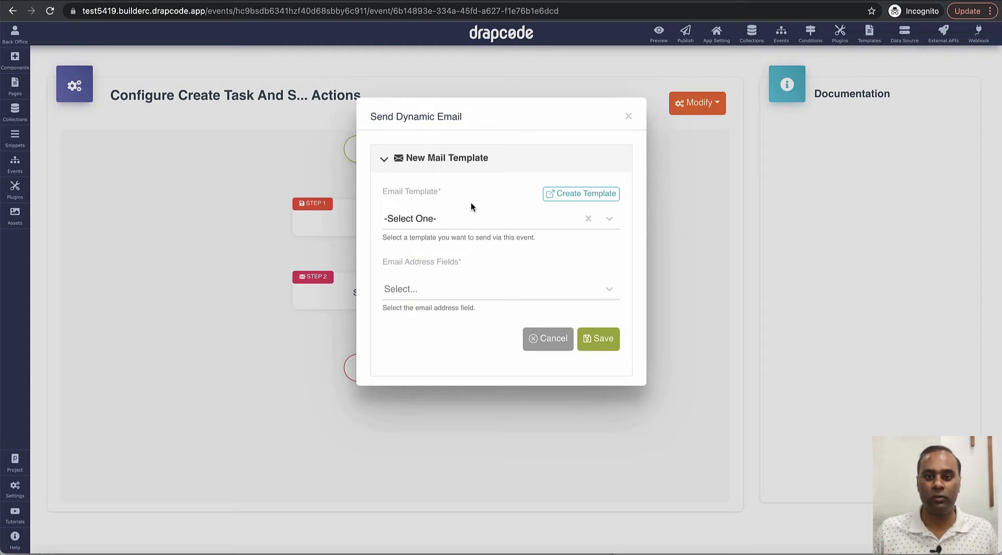
click(583, 194)
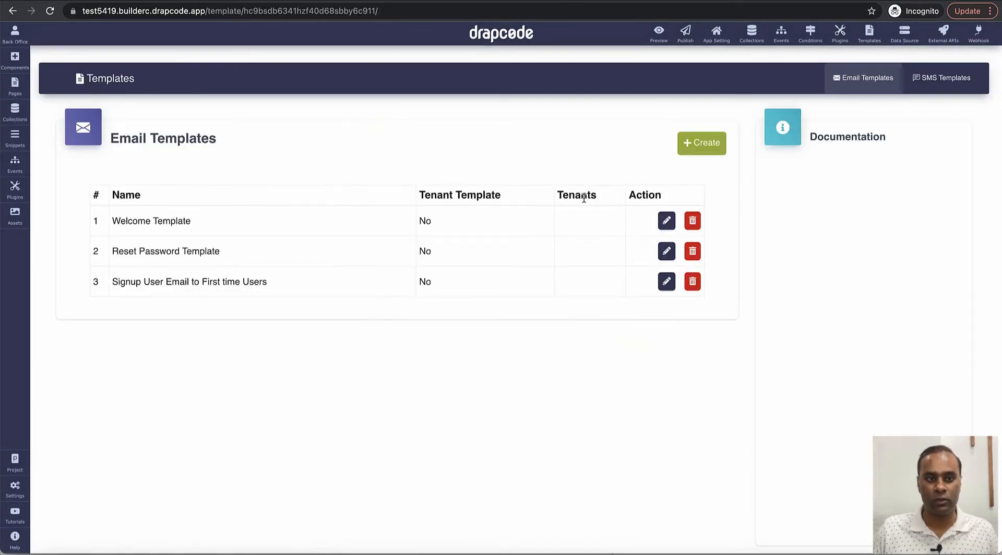
click(684, 146)
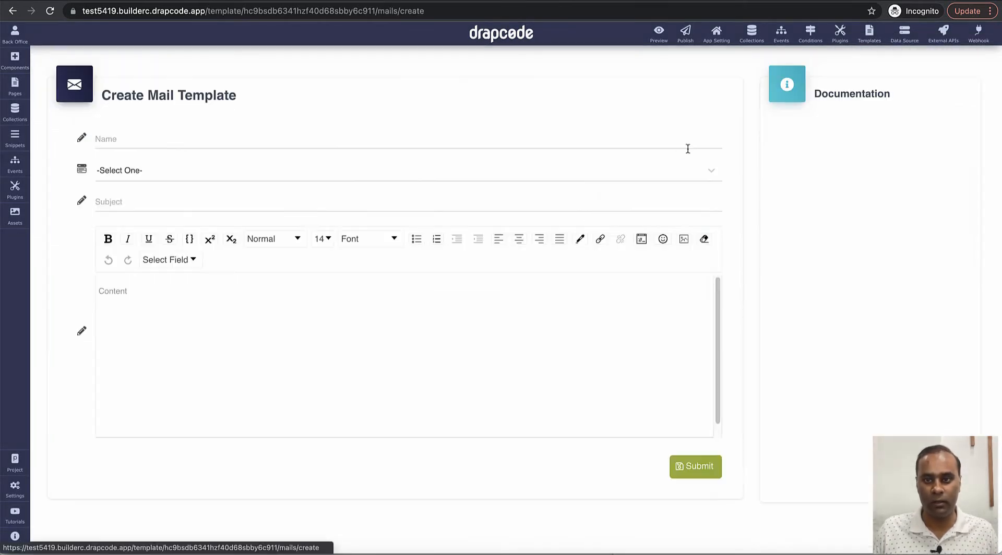
Step: Name the template 'Task Assignment Email to Assignee user' for Task, subject 'A New Task has been Assigned to you'
click(429, 144)
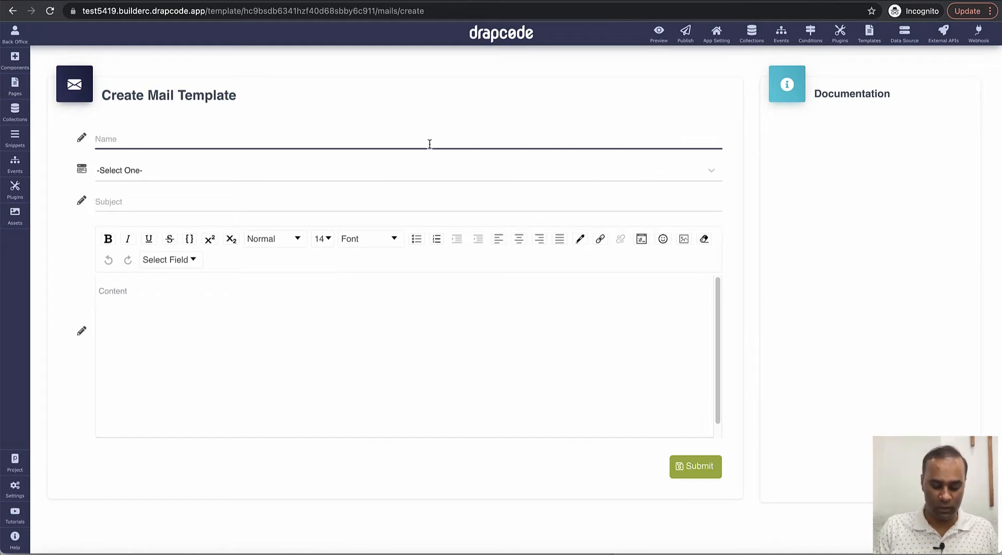
text(Send)
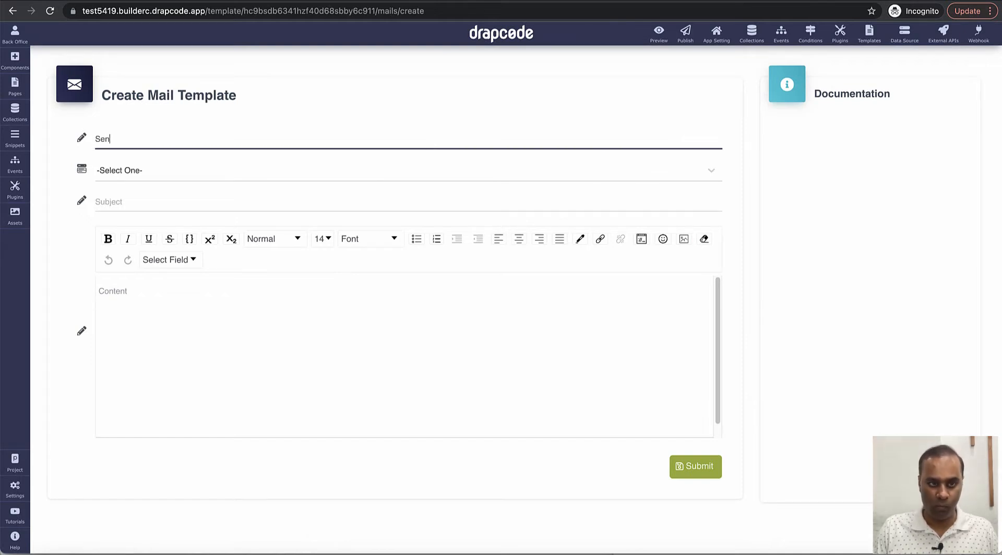
key(BackSpace)
key(BackSpace)
key(BackSpace)
key(BackSpace)
text(task Creae)
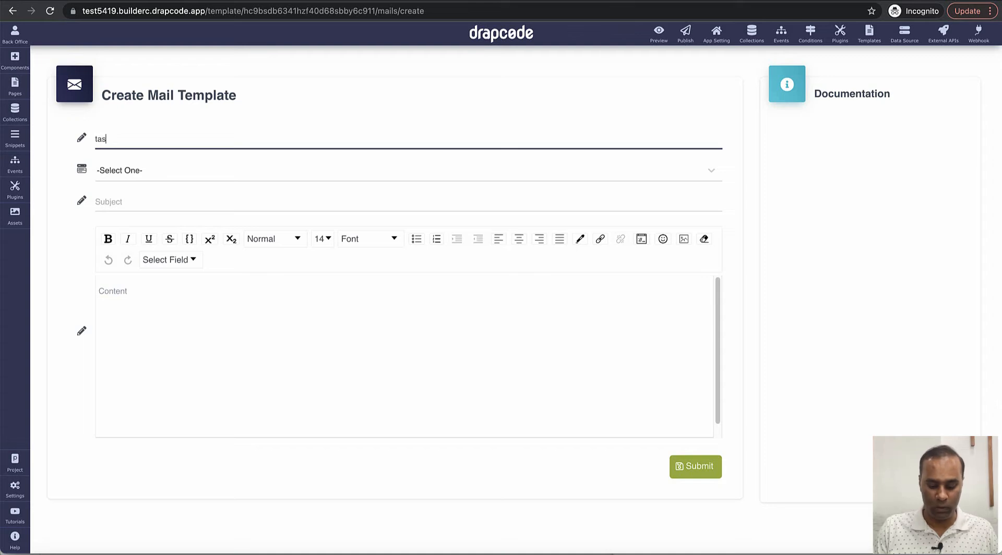
key(BackSpace)
key(BackSpace)
key(BackSpace)
key(BackSpace)
key(BackSpace)
key(BackSpace)
key(BackSpace)
key(BackSpace)
key(BackSpace)
key(BackSpace)
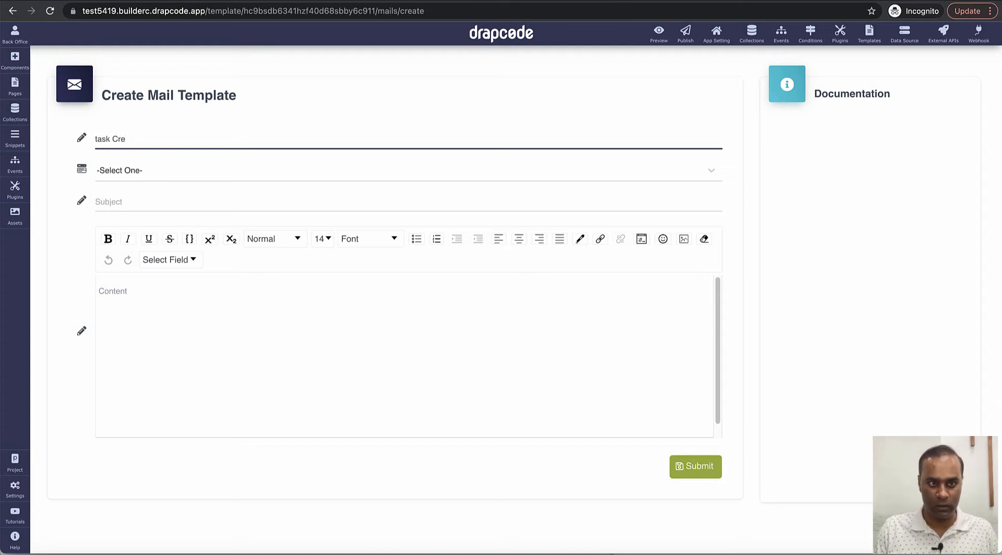
text(T)
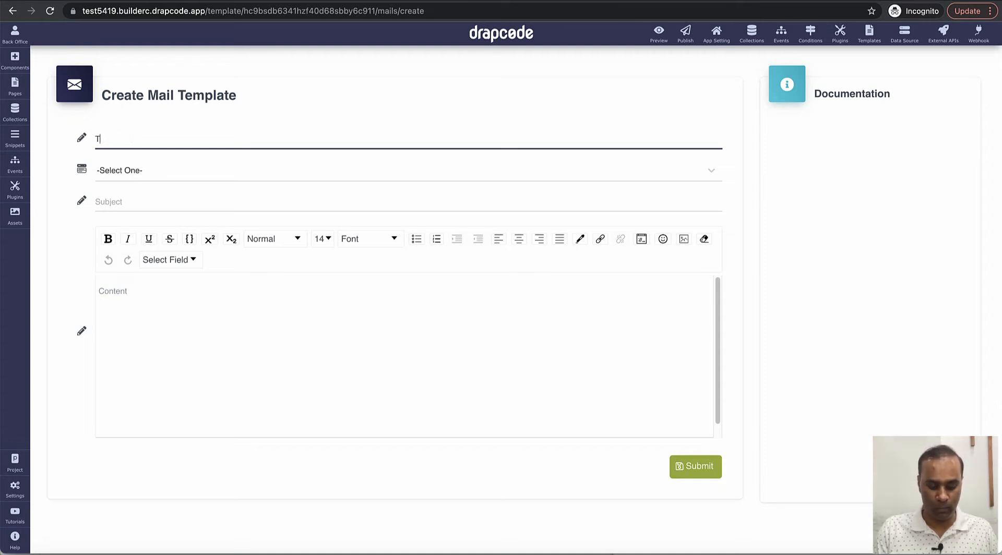
text(ask Assig)
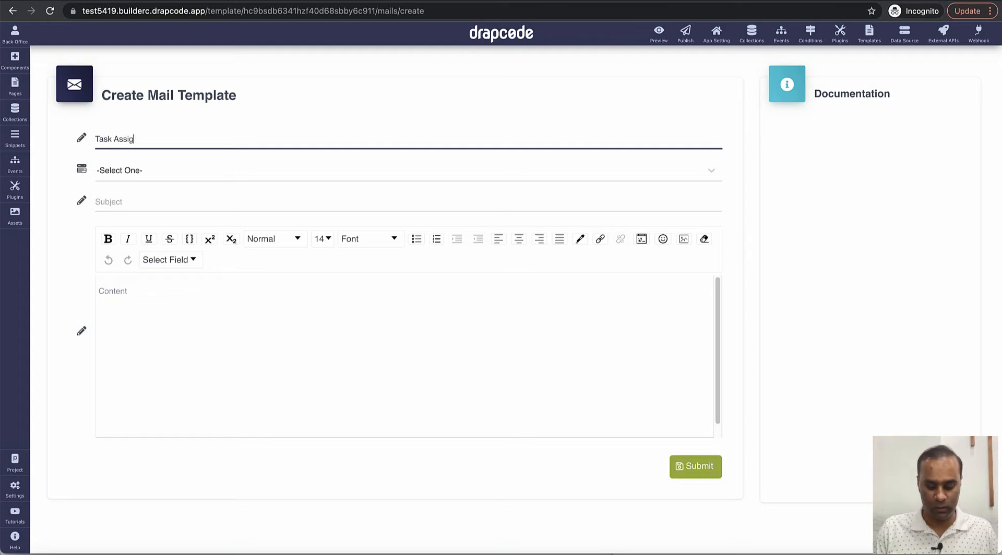
text(nment Emai)
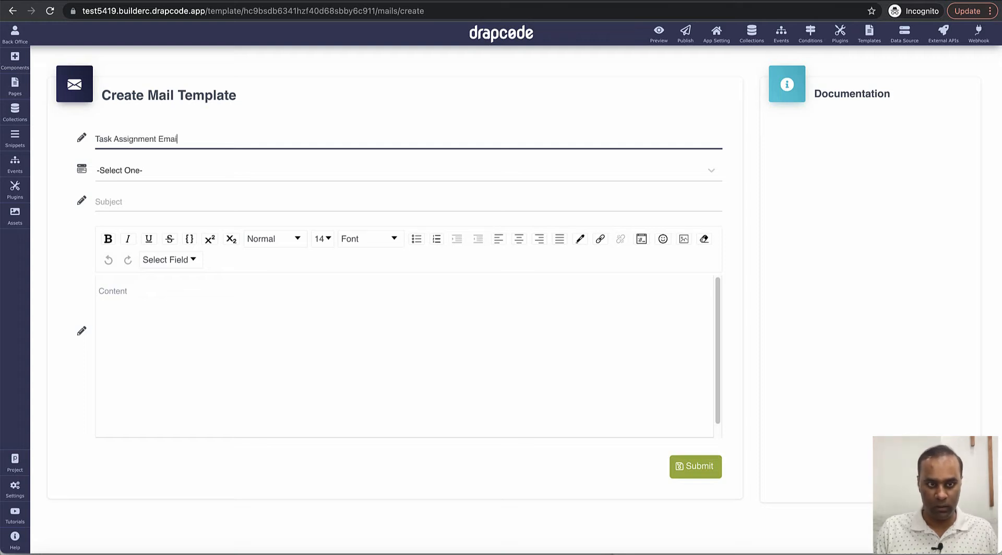
text(l to Assignee user)
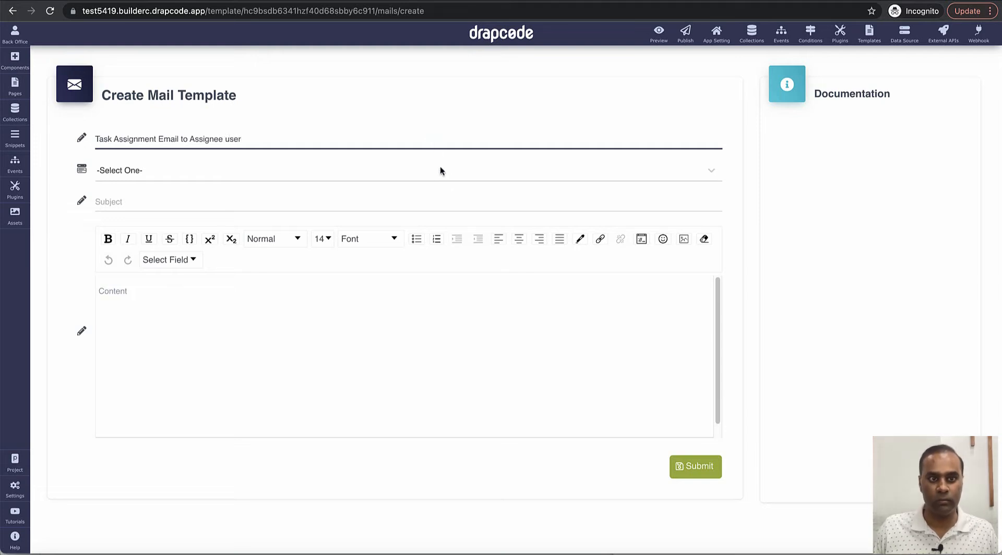
click(402, 177)
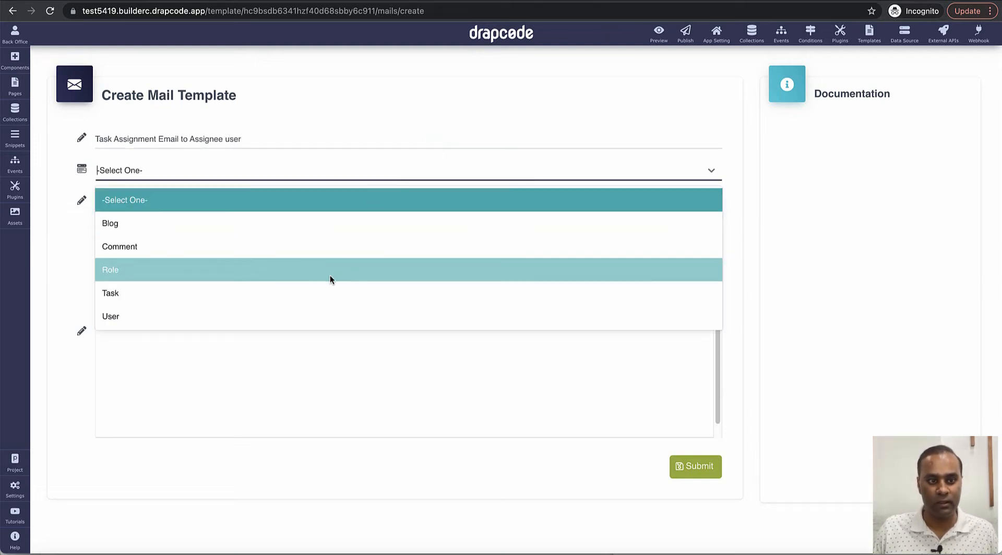
click(307, 292)
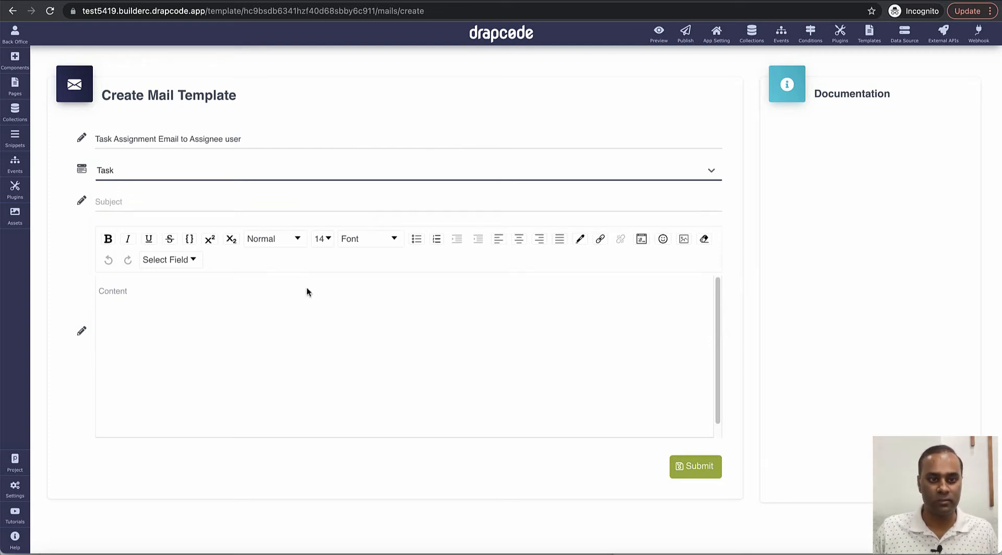
click(320, 207)
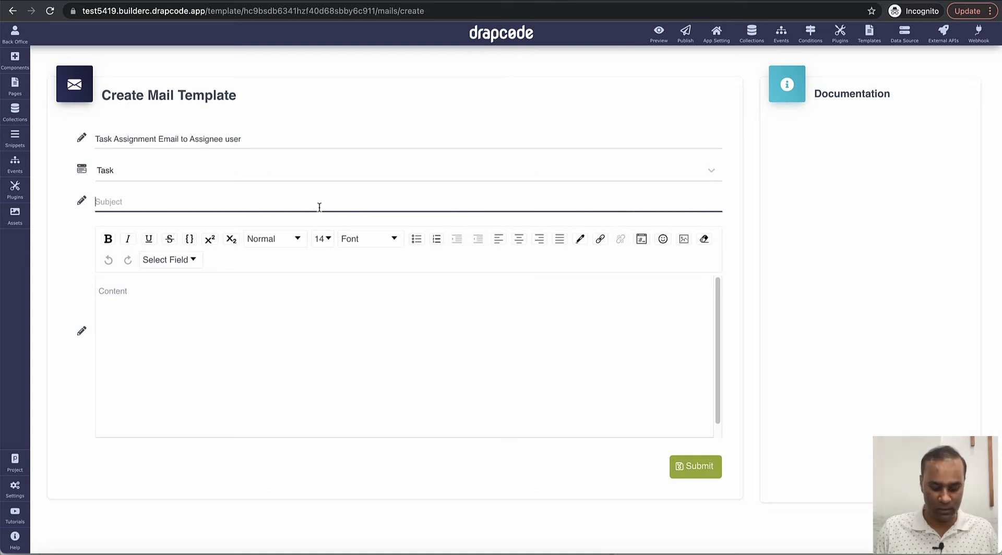
text(A New Task)
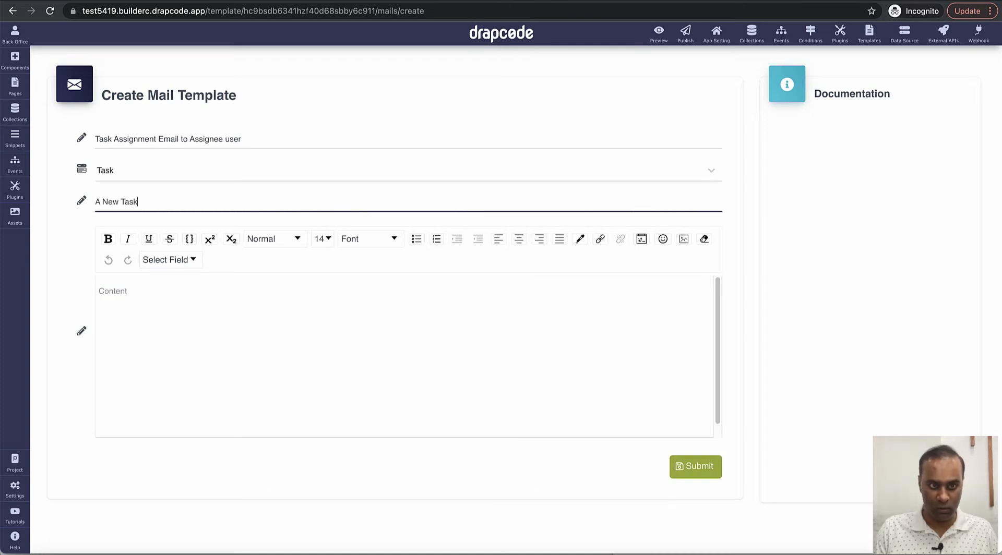
text( has been )
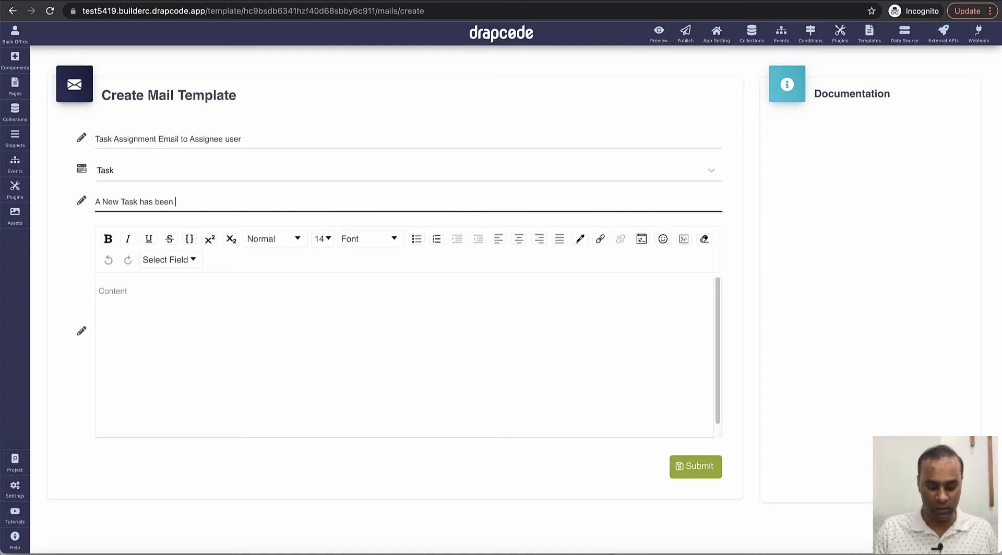
text(Assigned to you)
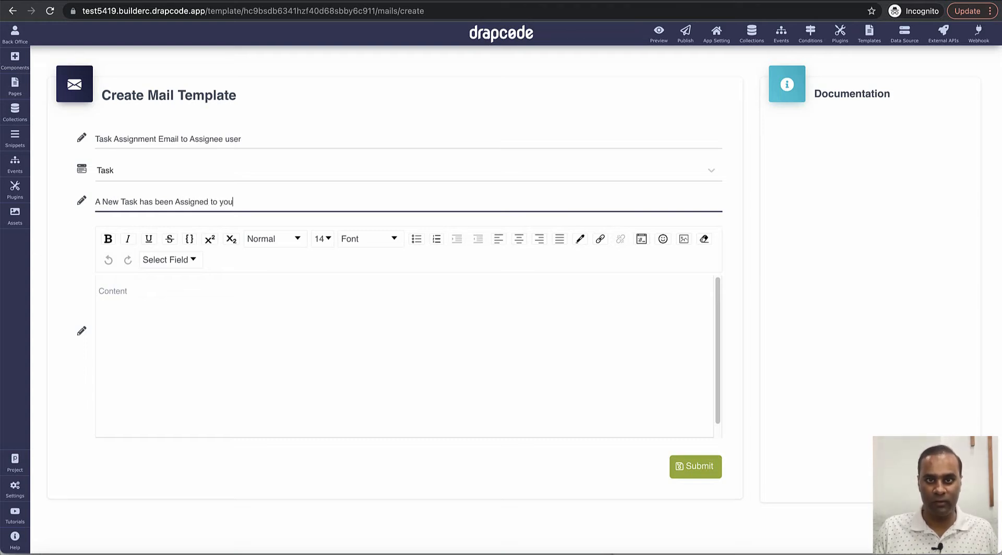
key(Tab)
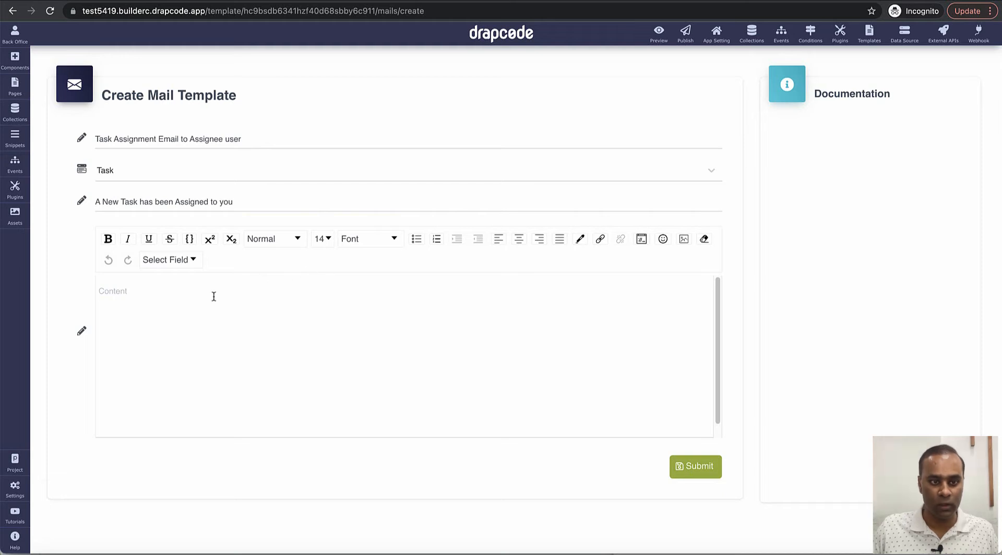
Step: Start the body with 'Hi {{assigned_to.userName}},' greeting the assignee
text(Hi)
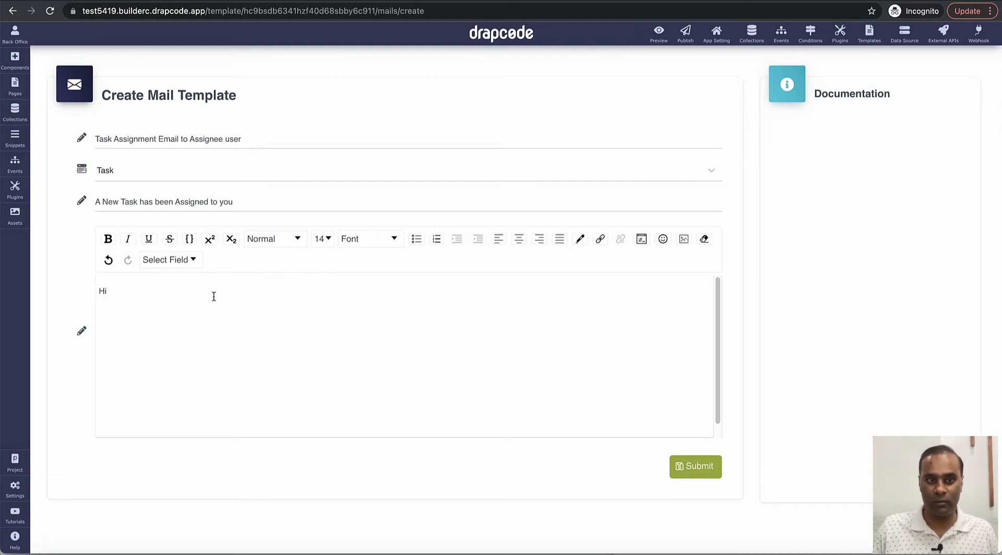
click(167, 266)
click(176, 267)
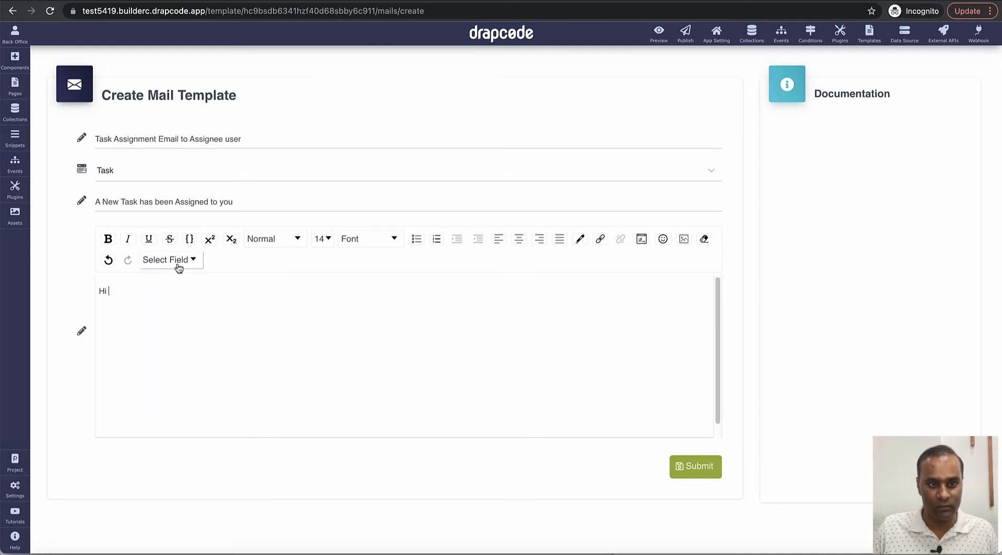
click(177, 261)
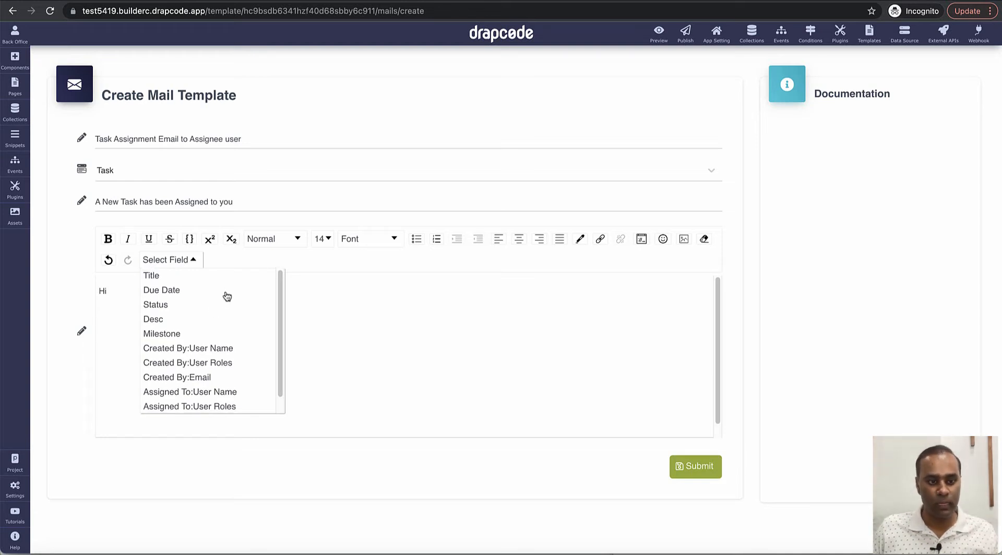
scroll(209, 318, down, 2)
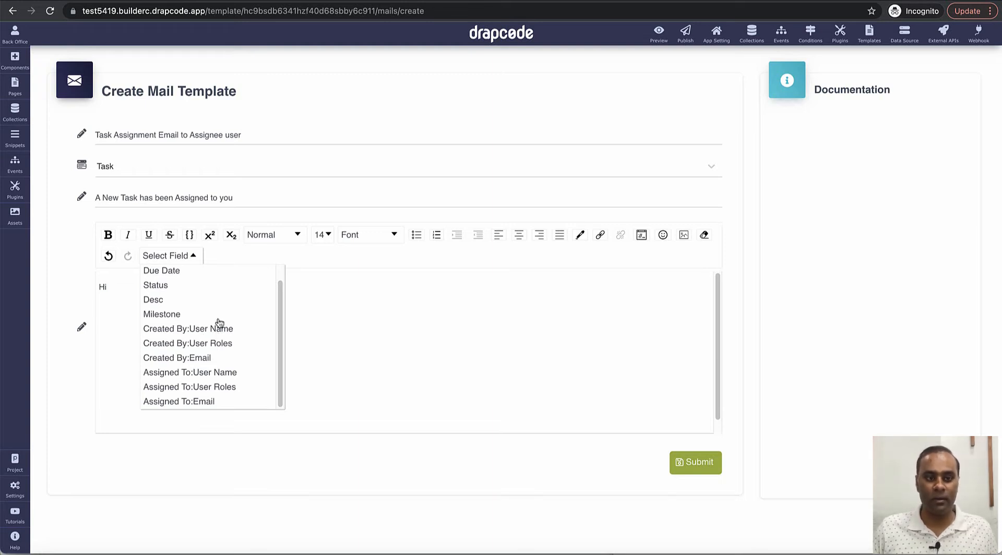
click(207, 373)
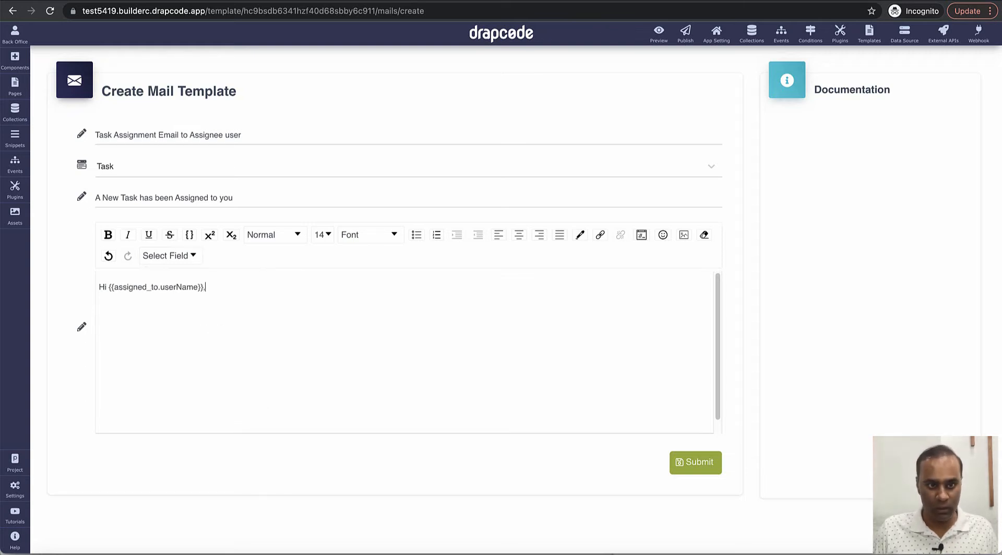
Step: Add the line 'A new task has been assigned to you by {{createdBy.userName}}'
text(A New t)
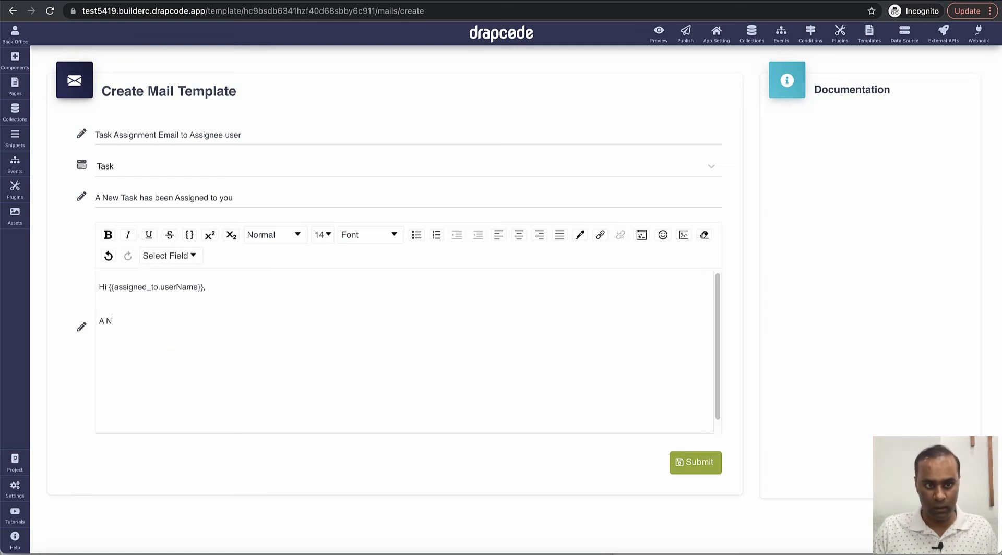
key(BackSpace)
key(BackSpace)
key(BackSpace)
key(BackSpace)
key(BackSpace)
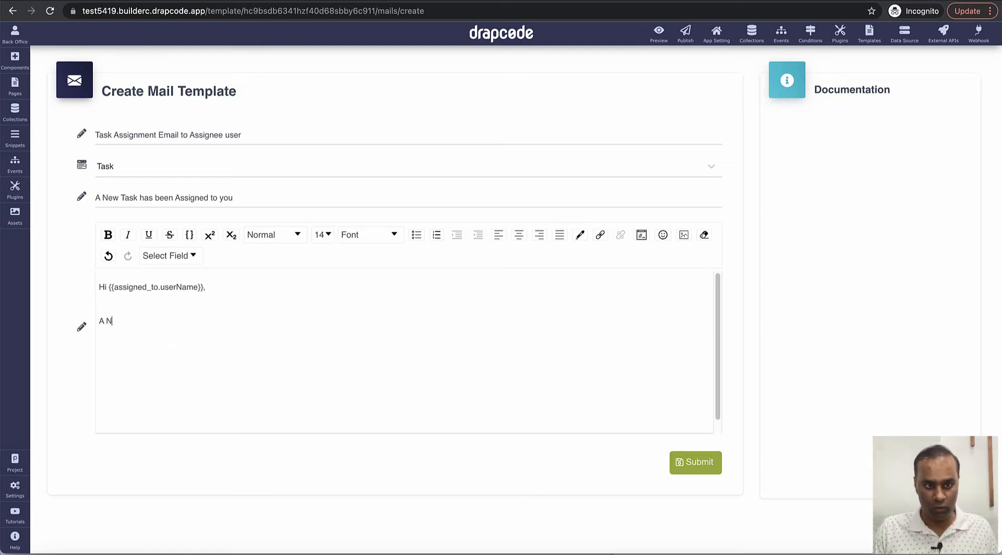
text(new task ha)
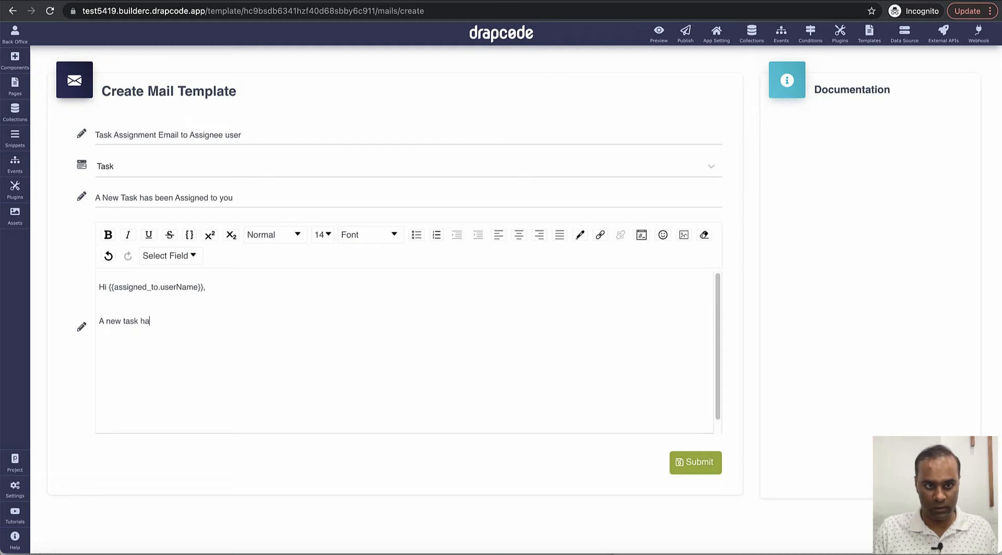
text(s been assigned)
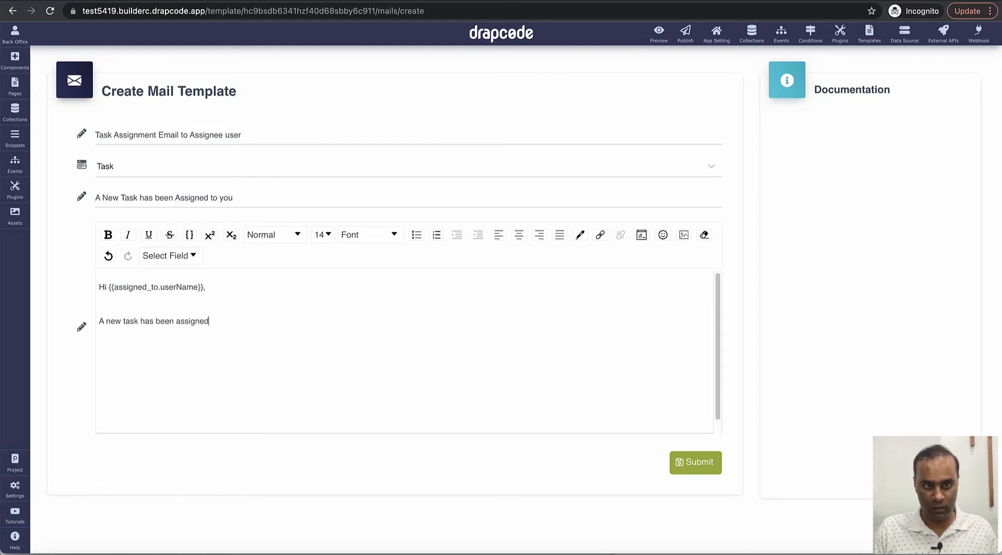
text( to you by)
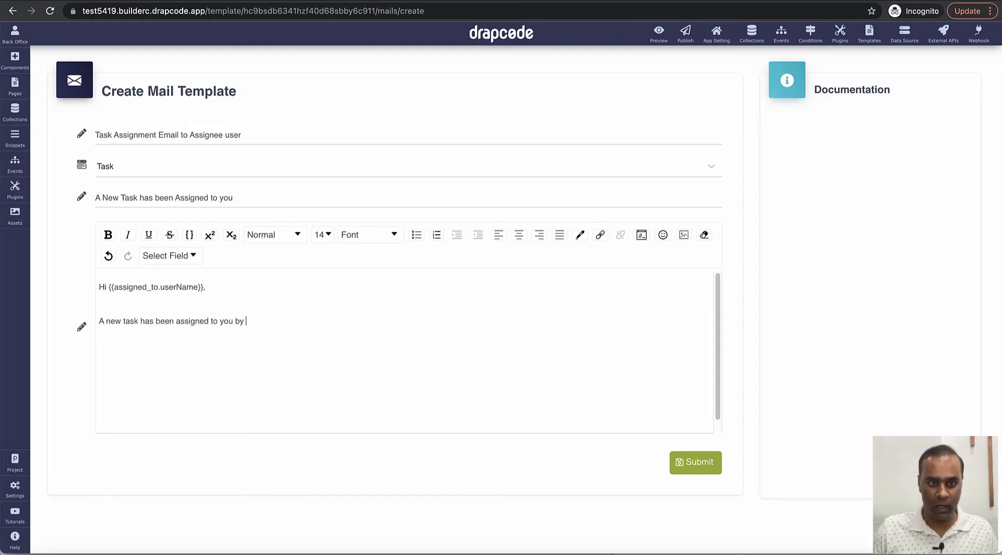
click(173, 256)
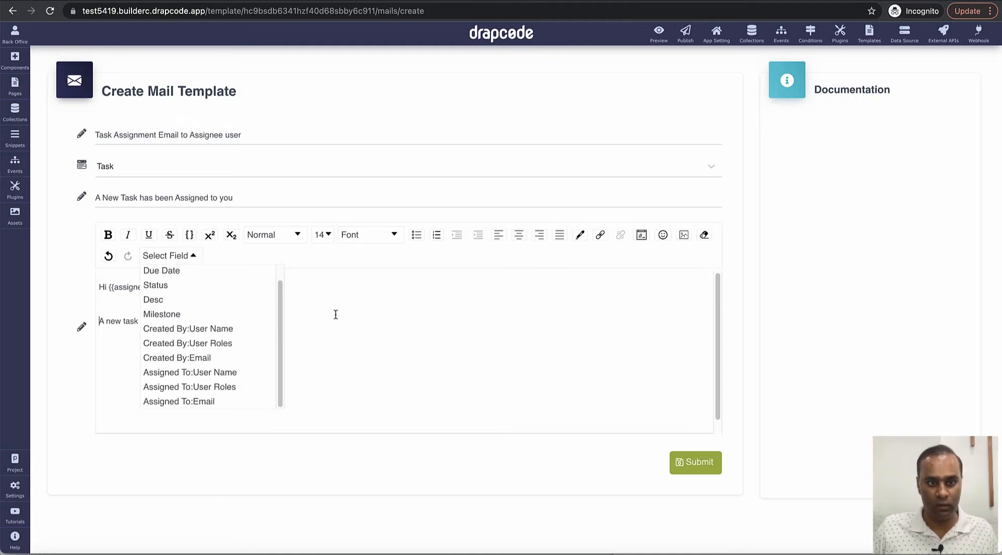
click(217, 330)
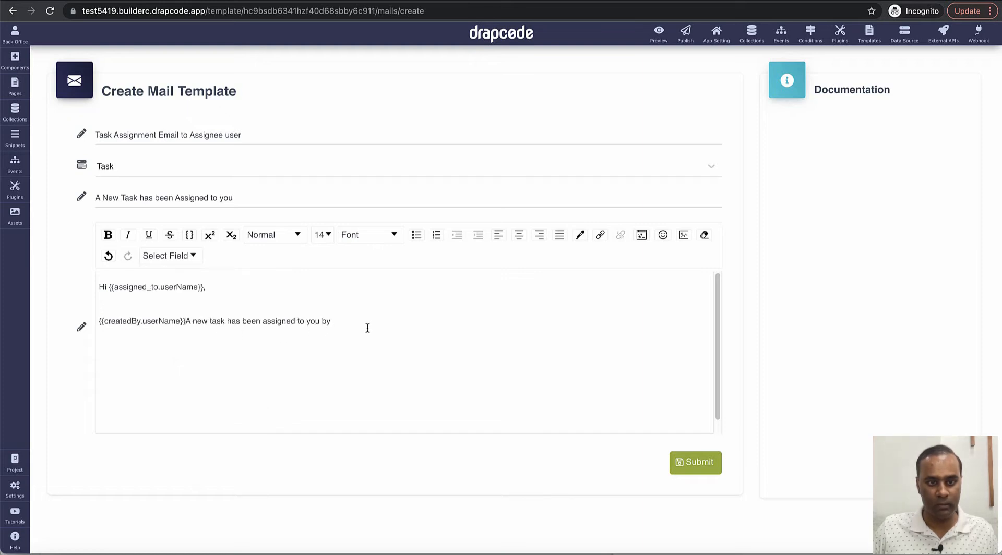
key(ctrl+z)
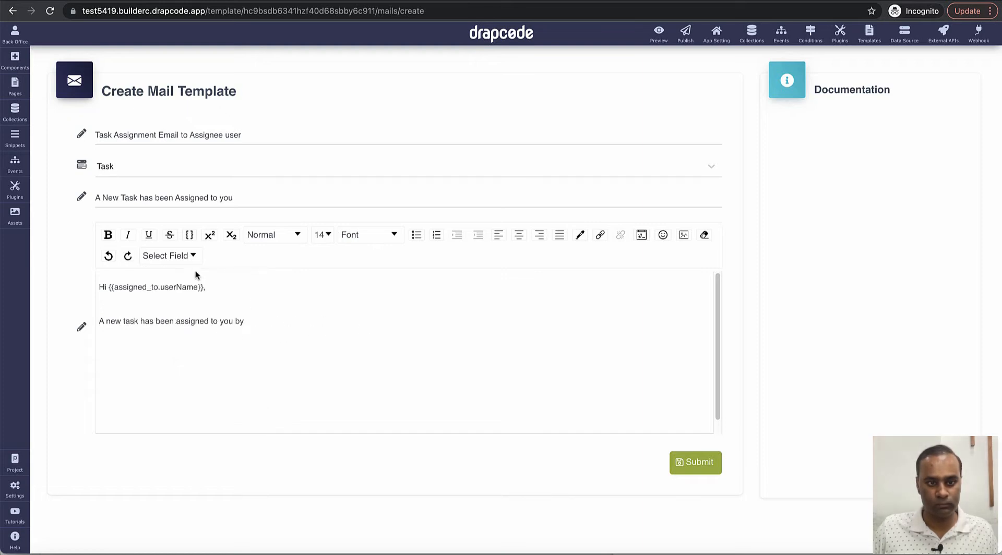
click(182, 259)
click(209, 332)
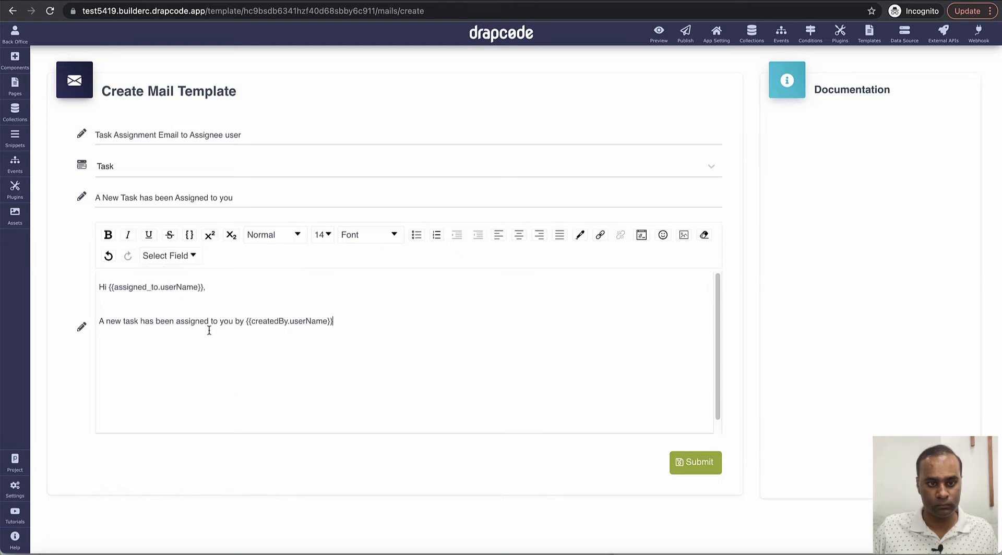
key(Return)
key(Return)
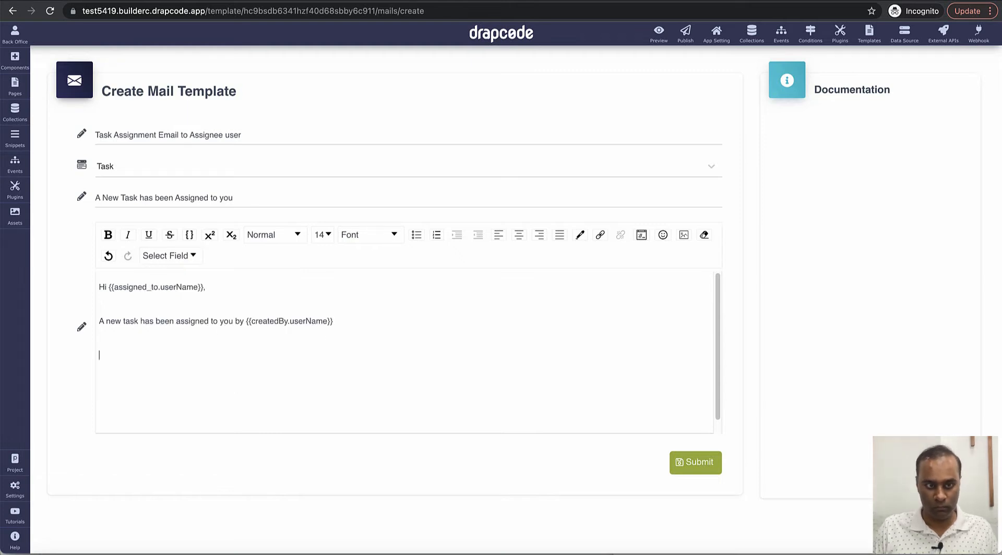
Step: Add 'Task Title: {{title}}' and 'Status:' with the Status placeholder to the body
text(Task T)
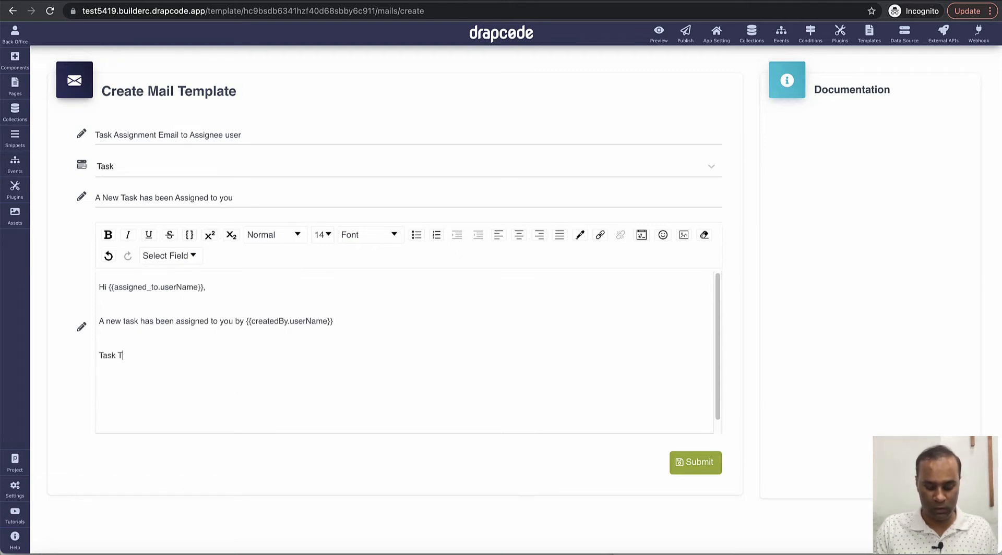
text(tile:)
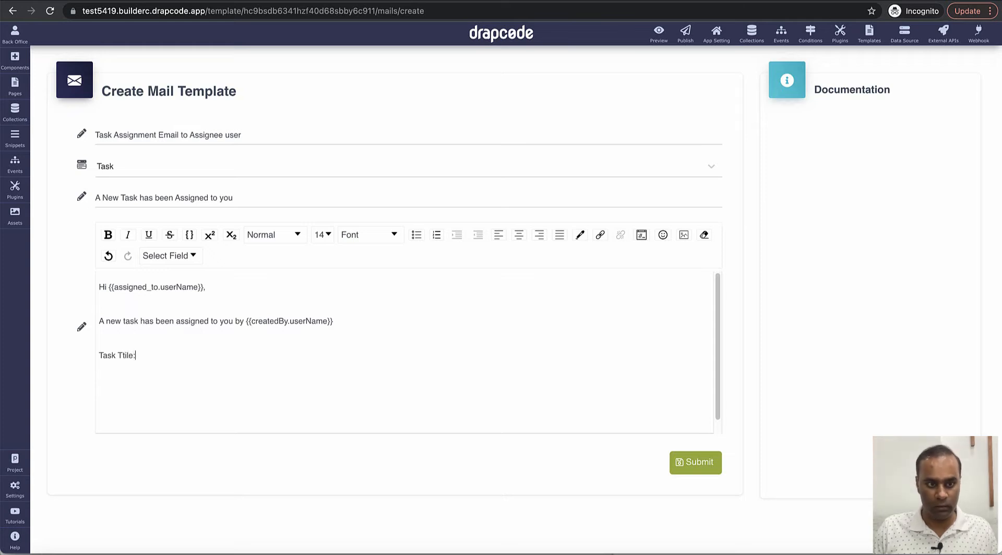
key(BackSpace)
key(BackSpace)
key(BackSpace)
key(BackSpace)
key(BackSpace)
text(itle)
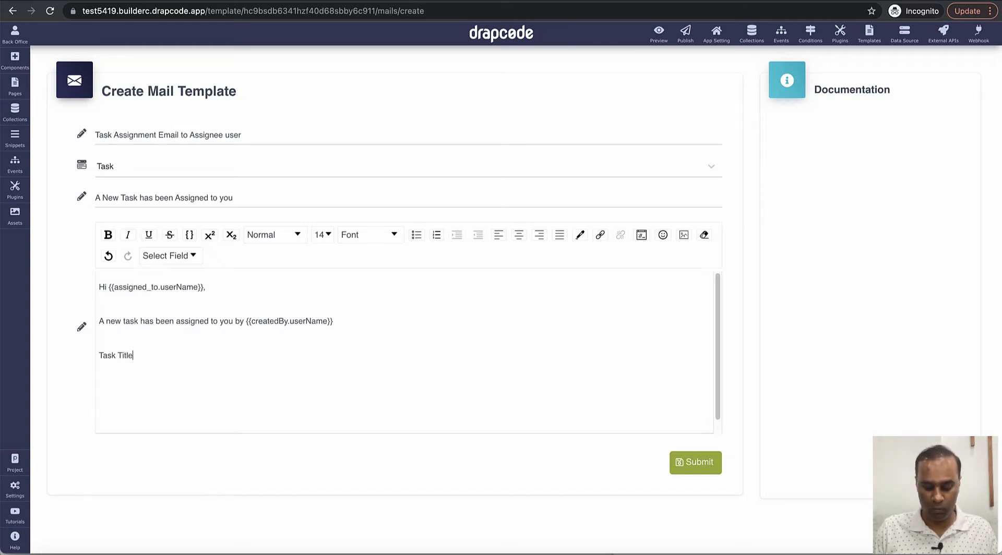
click(194, 257)
scroll(200, 292, up, 1)
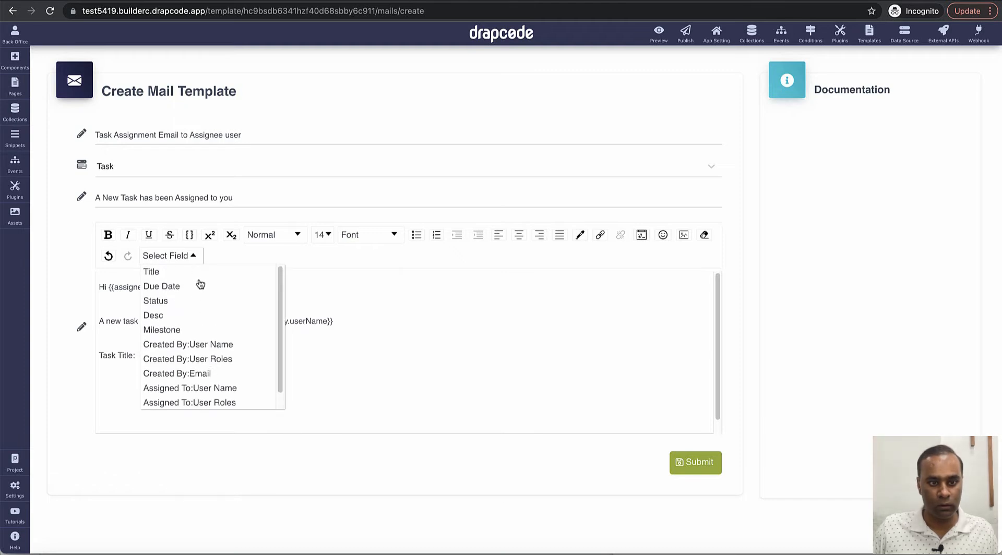
click(198, 276)
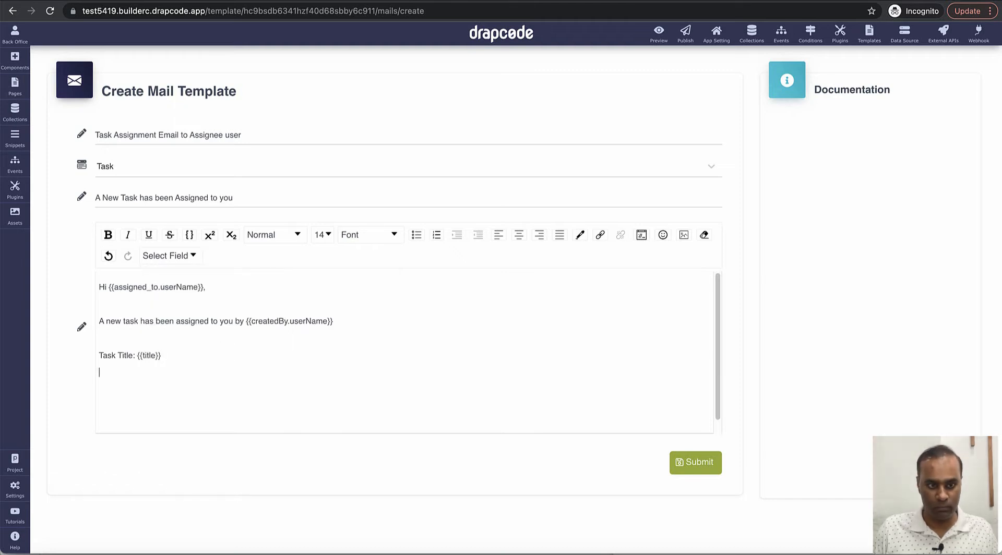
text(Status)
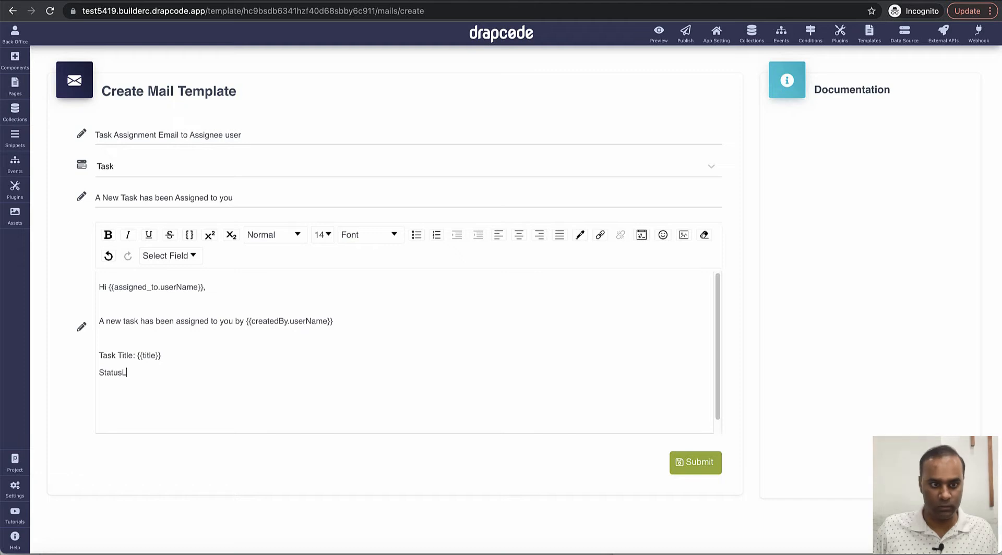
text(:)
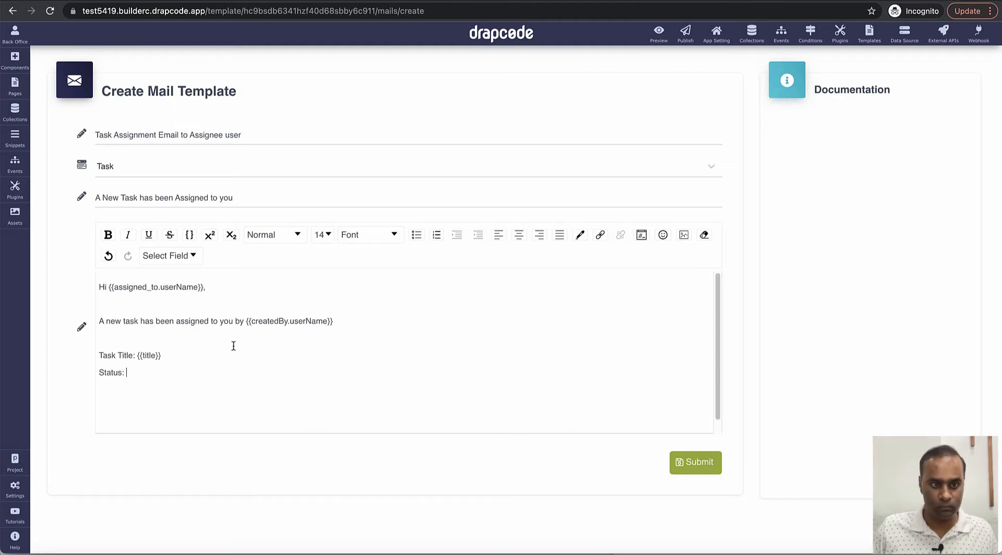
click(191, 257)
click(193, 299)
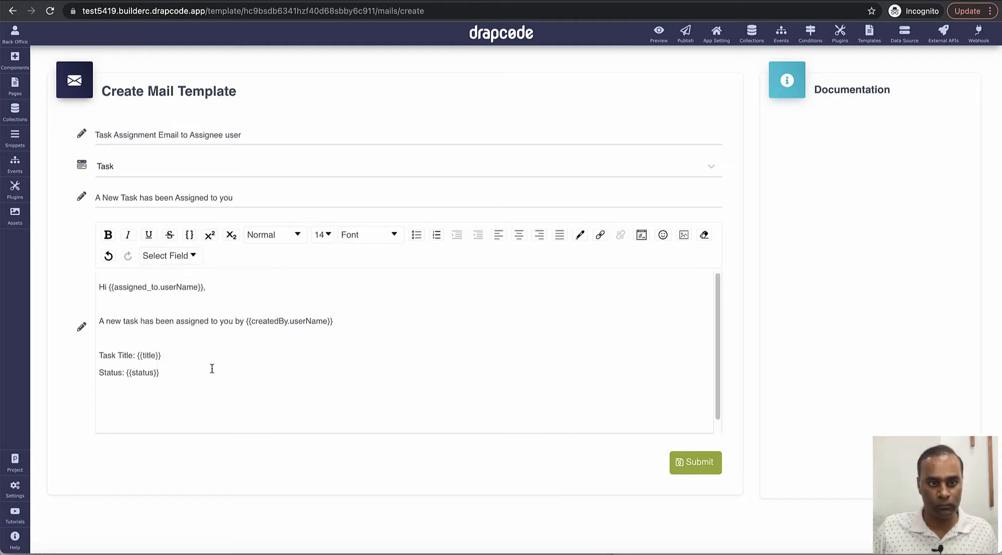
Step: Add a 'Milestone:' line with the Milestone placeholder and a closing 'Thanks.'
key(Return)
text(Milesto)
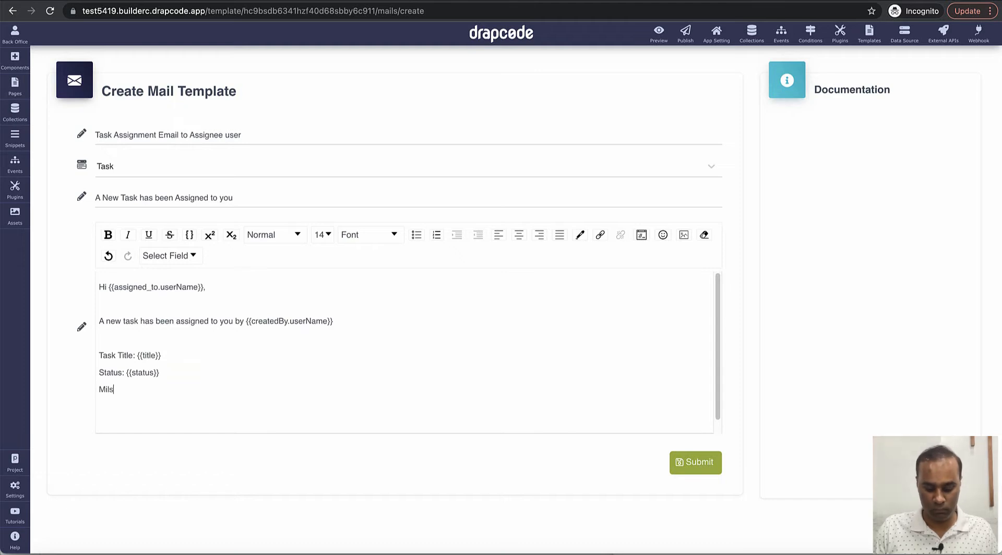
text(ne)
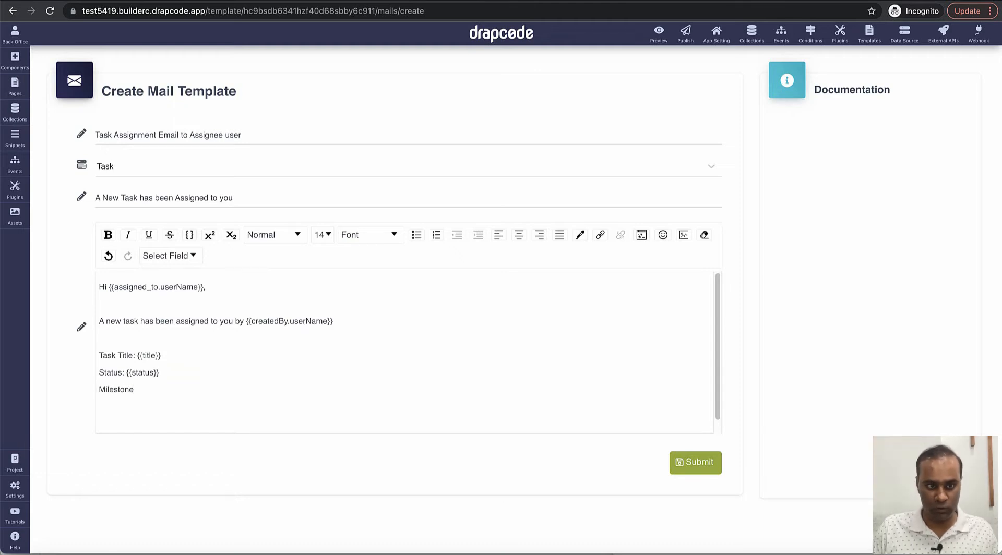
text(L)
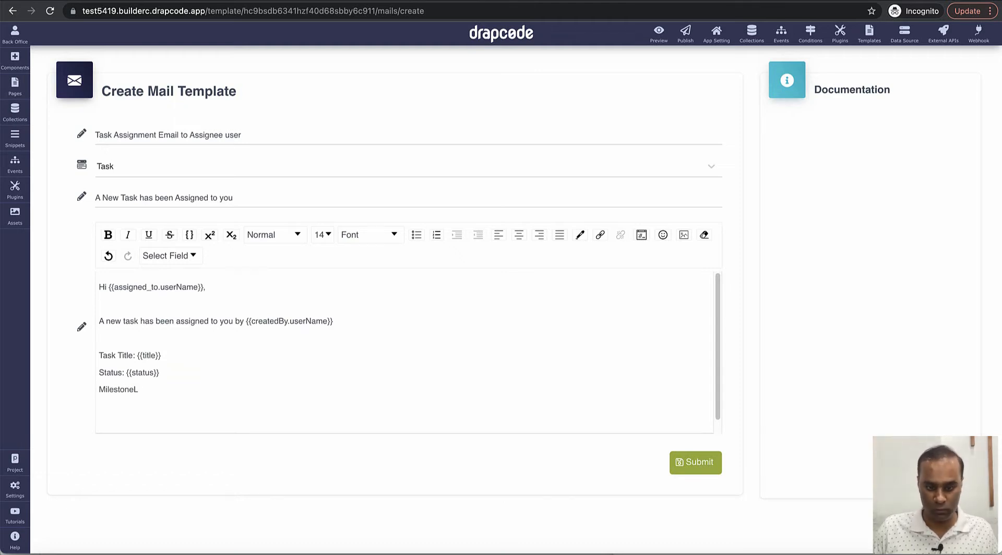
key(BackSpace)
text(:)
click(184, 258)
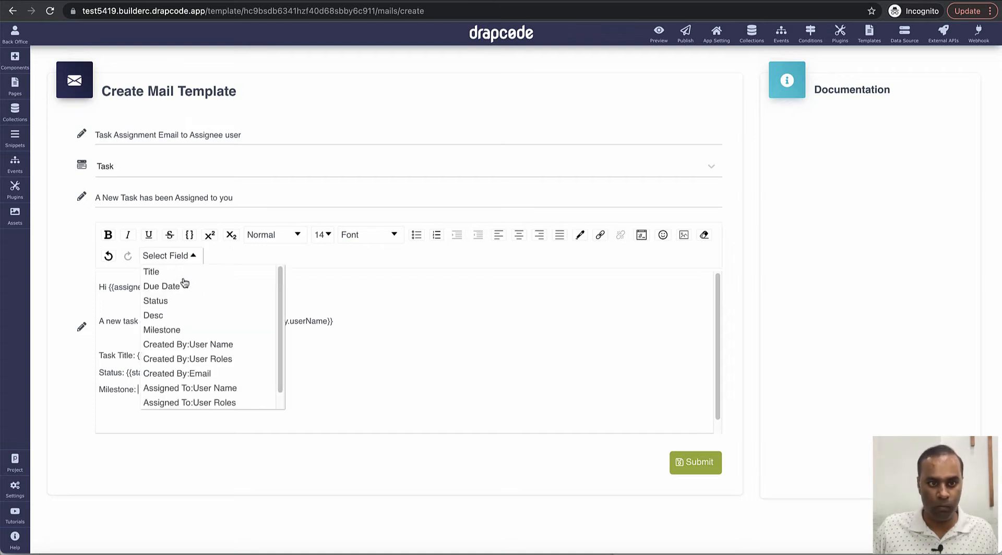
click(190, 330)
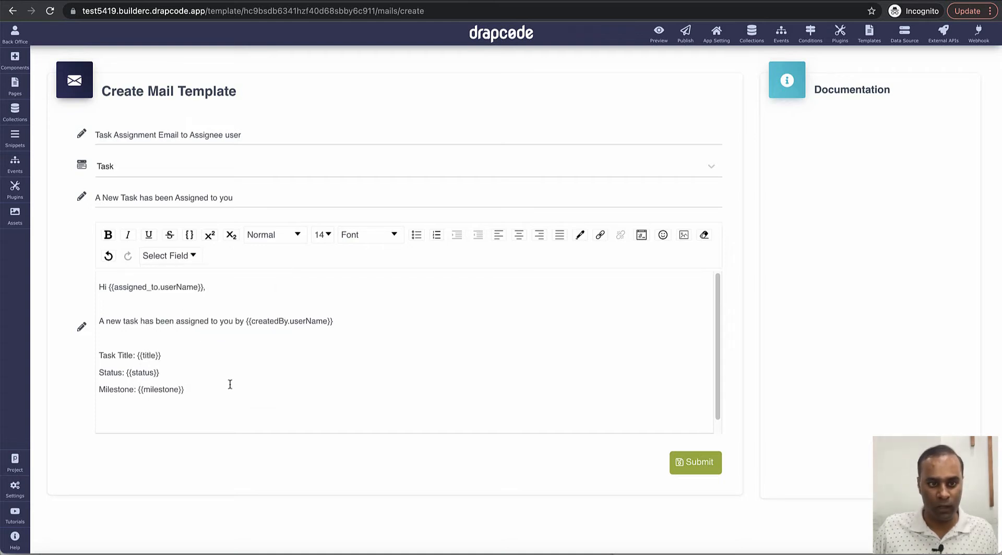
text(Thanks.)
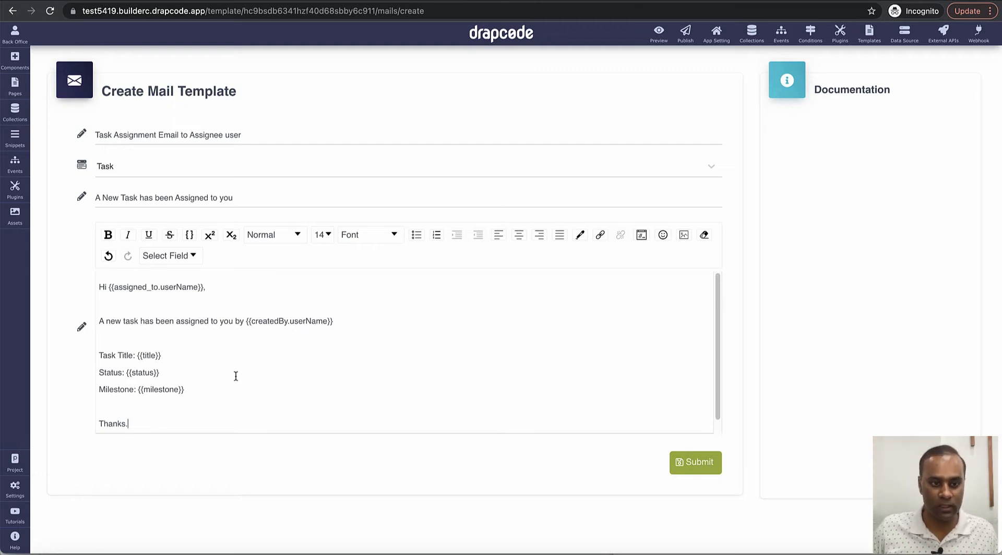
Step: Append '-{{title}}' to the subject and submit the mail template
drag(137, 355, 219, 354)
key(ctrl+c)
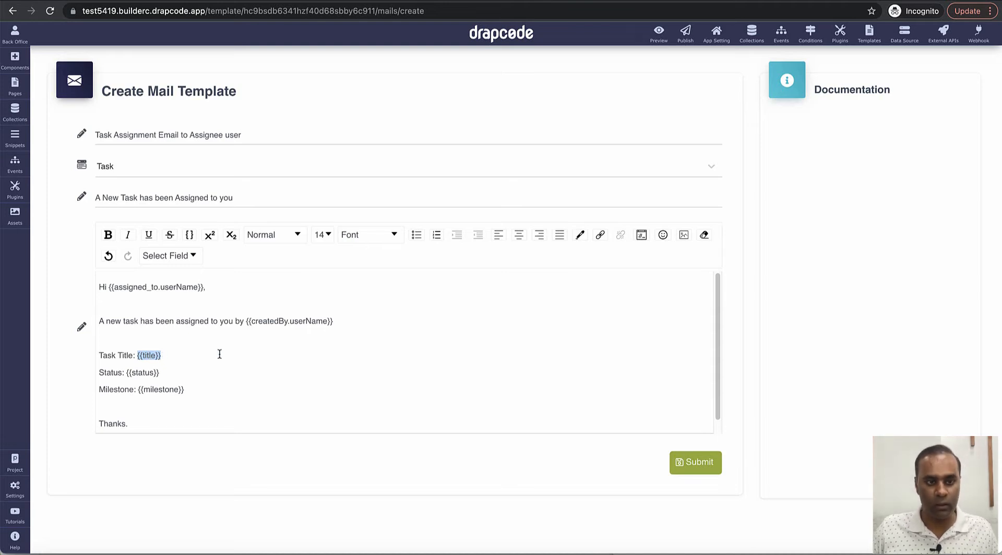
click(280, 198)
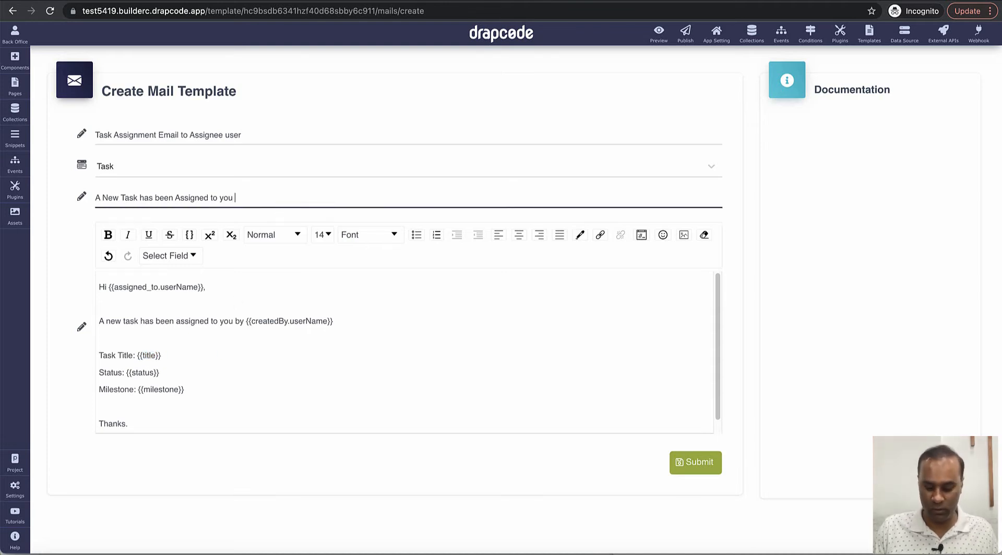
text(-)
key(ctrl+v)
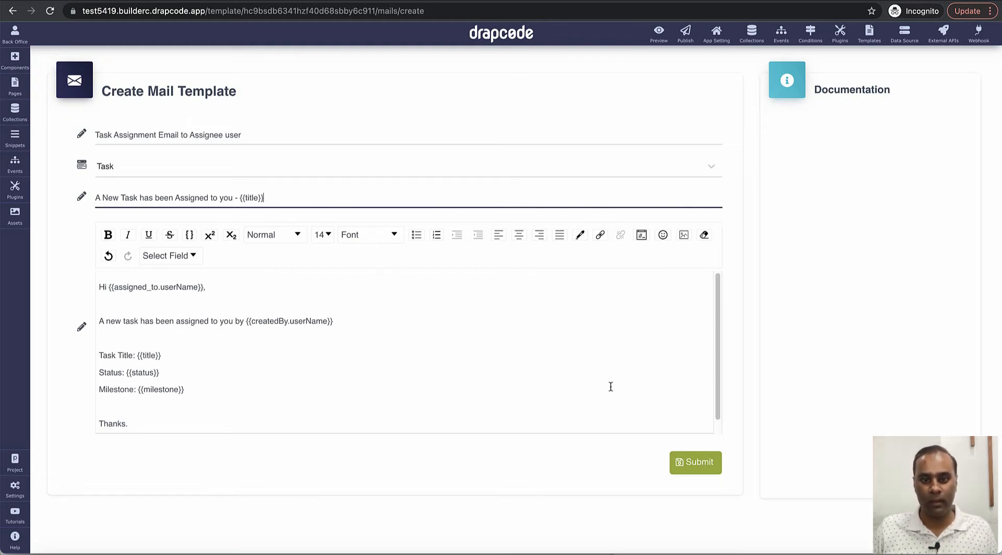
click(700, 469)
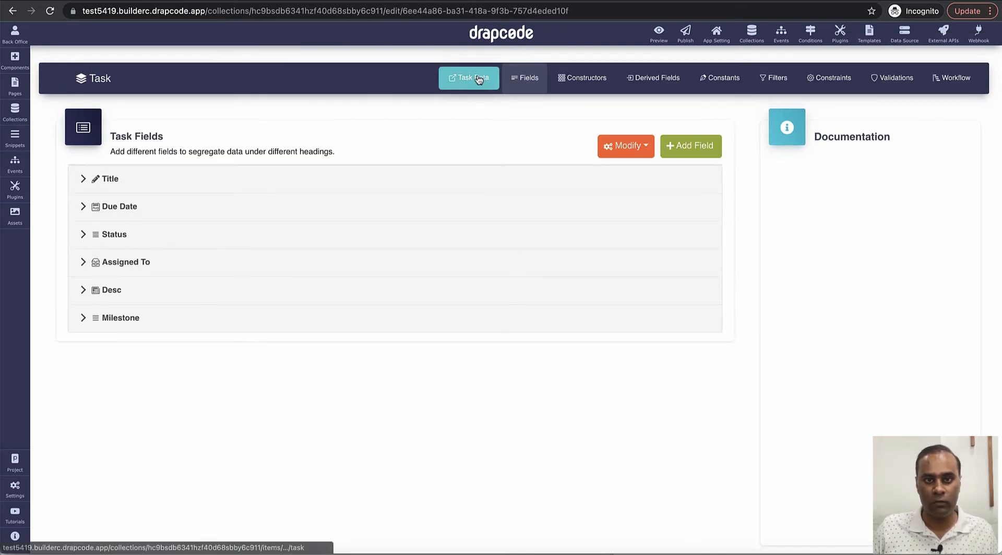
Step: Open the User collection's records and look at the existing user's email
click(751, 33)
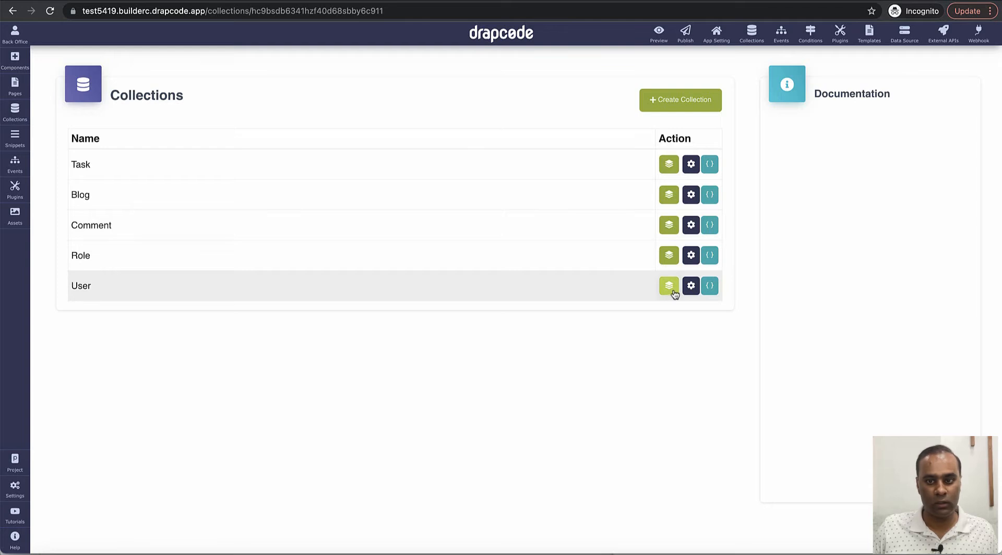
click(671, 287)
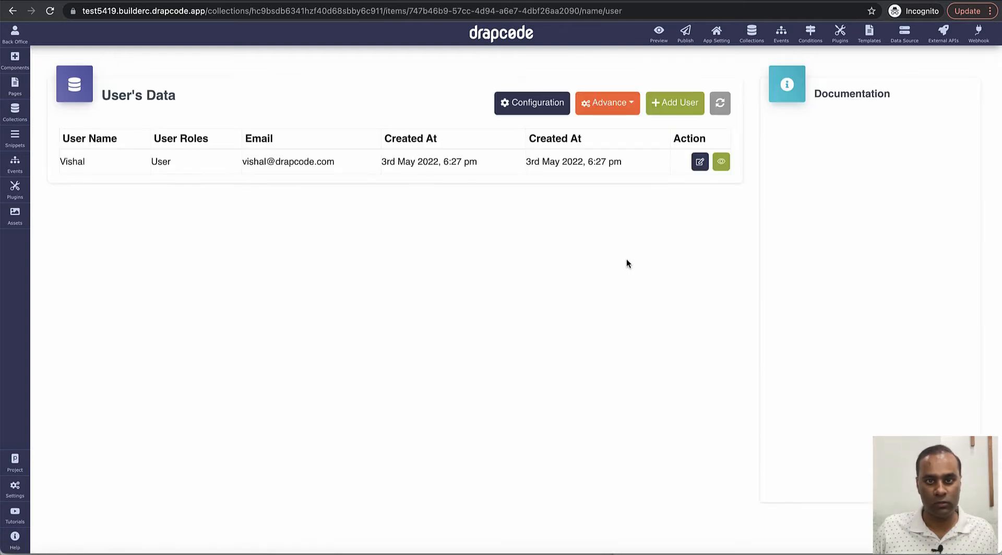
drag(60, 165, 265, 176)
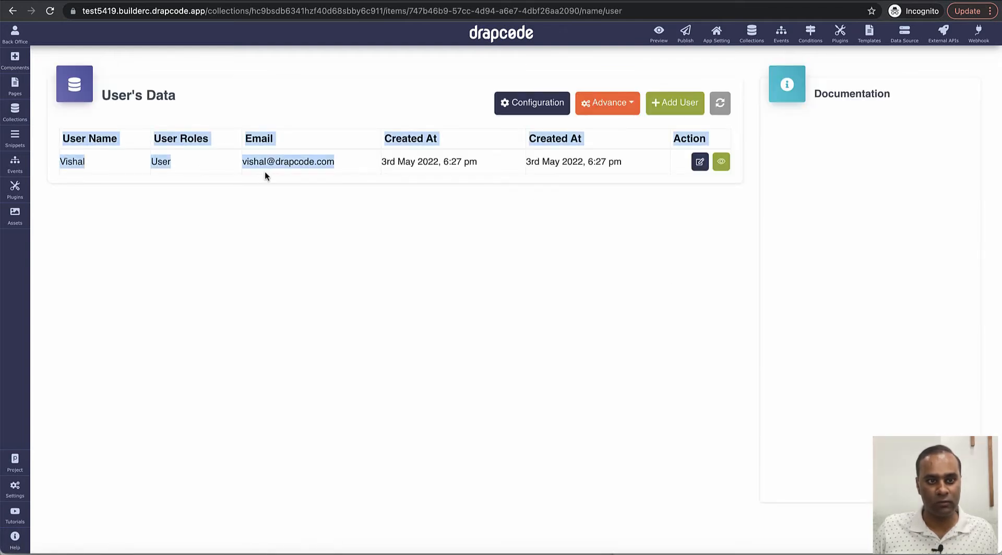
triple_click(314, 168)
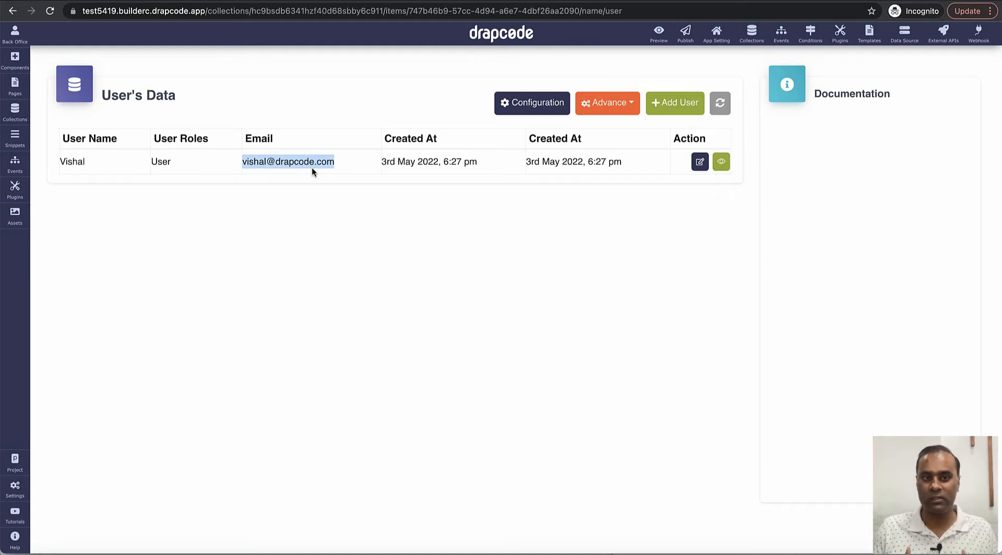
Step: Add and save a new User record with a username, password and email address
click(674, 107)
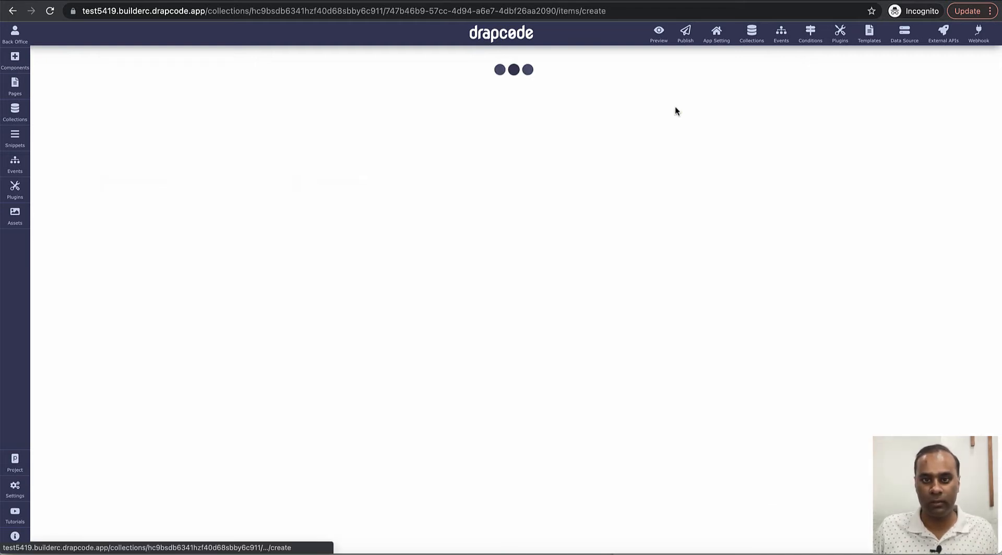
click(358, 134)
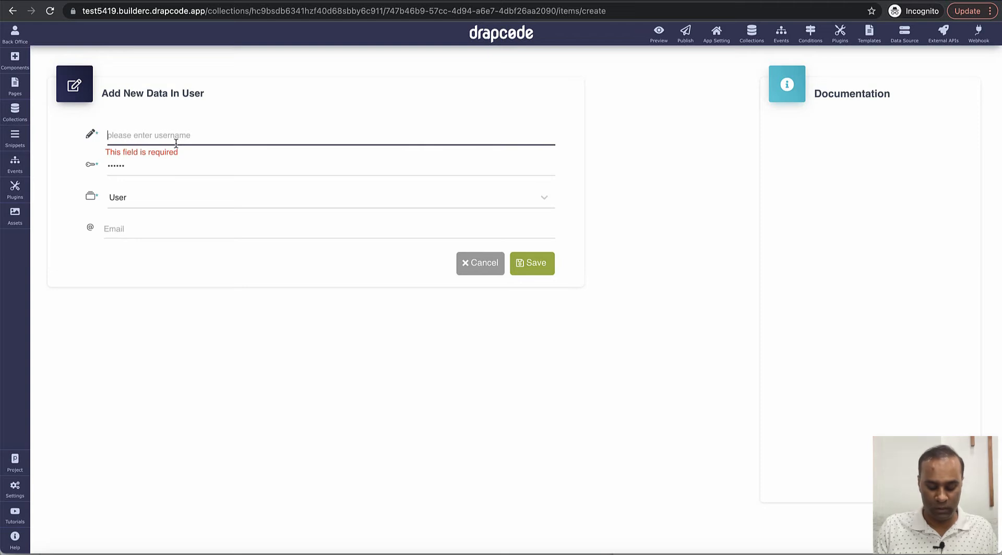
text(Task)
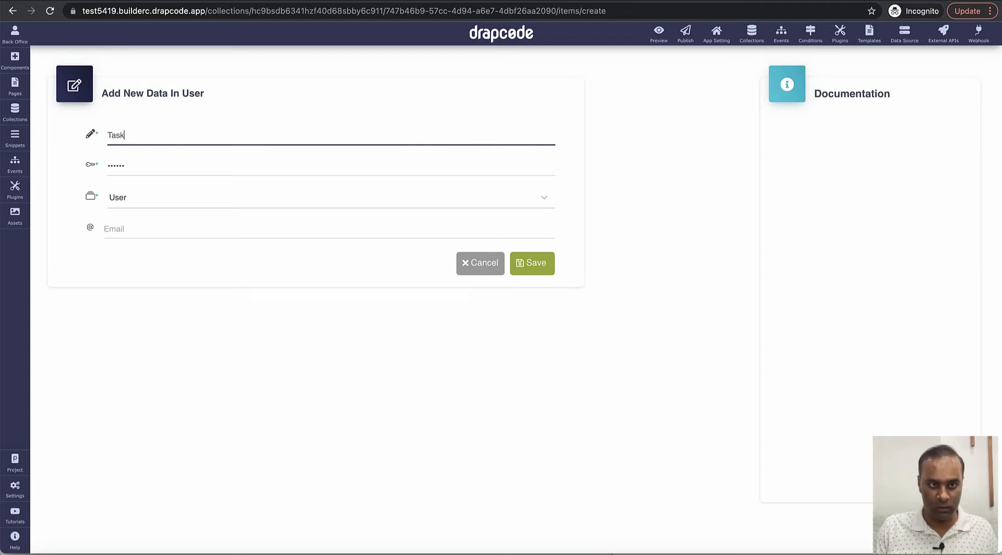
key(BackSpace)
key(BackSpace)
key(BackSpace)
key(BackSpace)
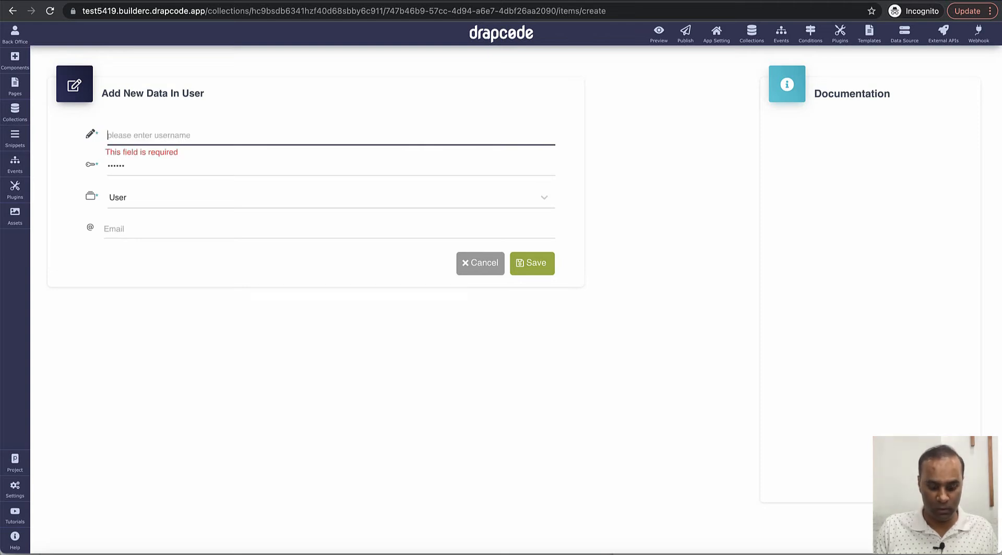
text(Robert)
key(Tab)
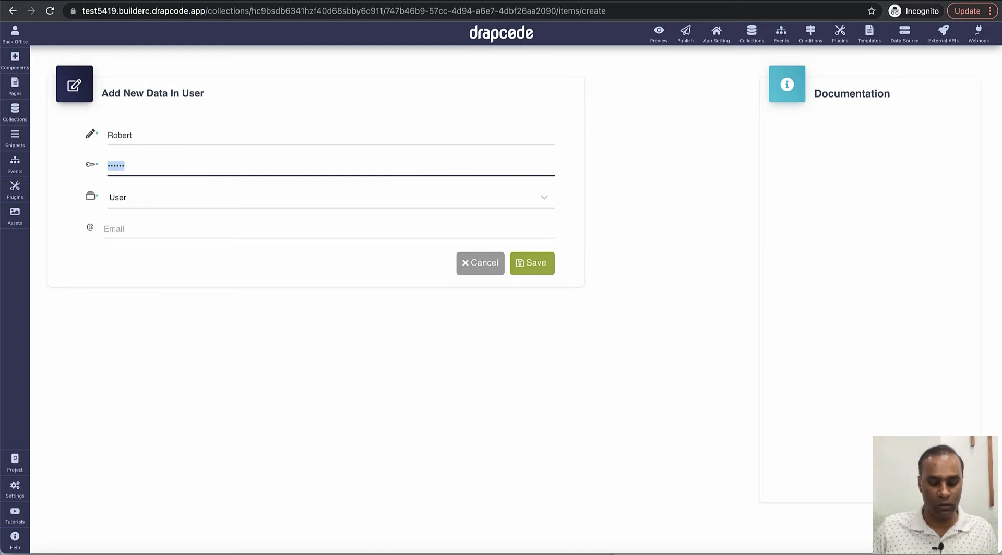
text(••••••)
key(Tab)
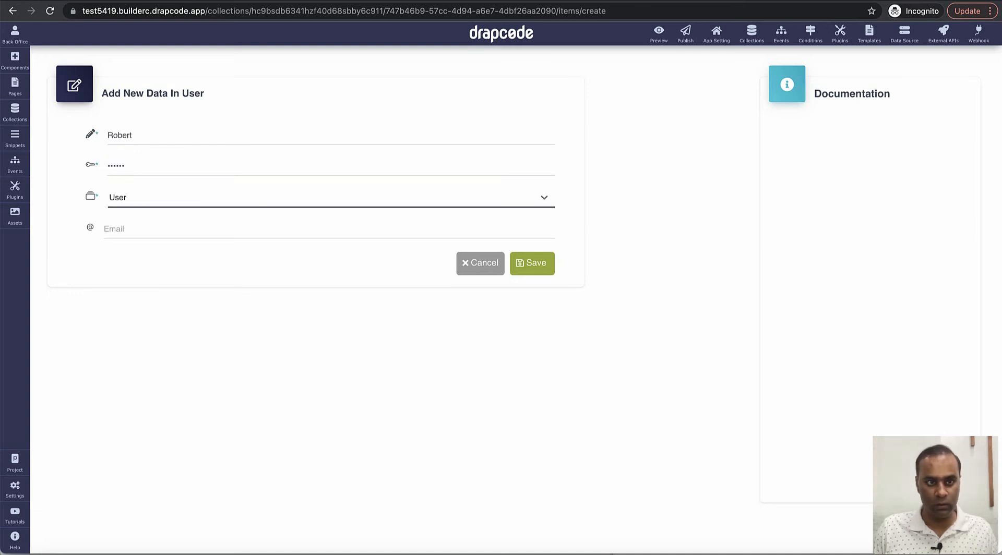
click(183, 229)
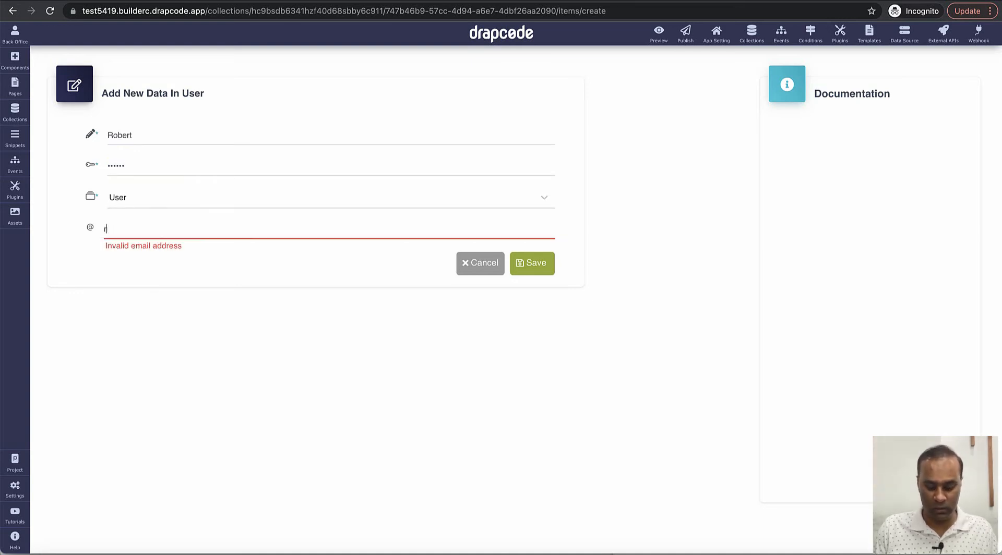
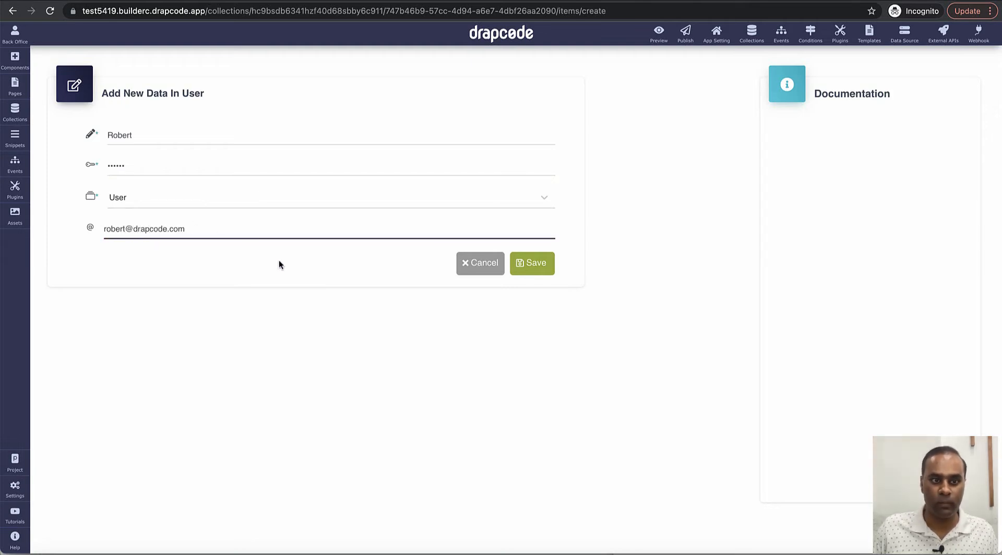
click(551, 263)
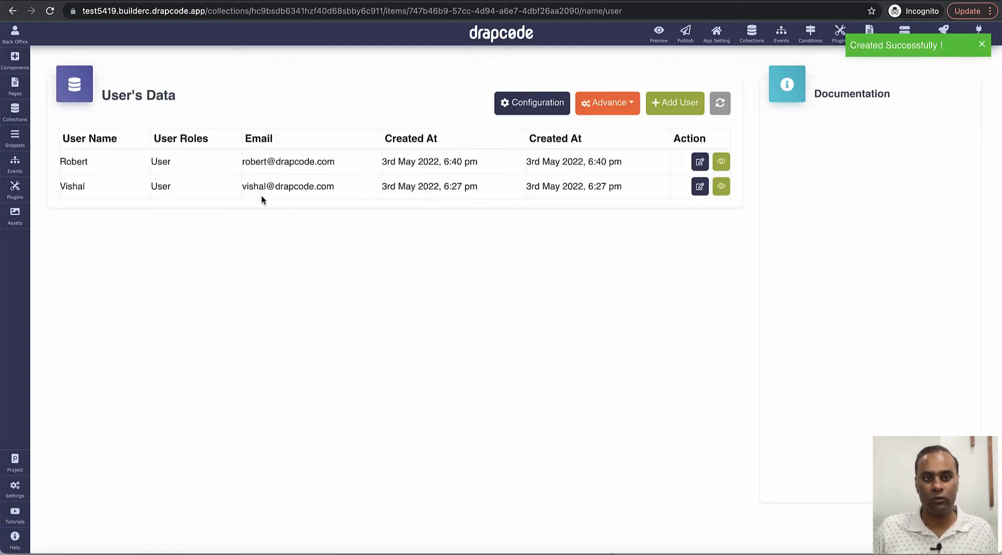
triple_click(300, 162)
Step: Reload the event page and check the signup event's Send Dynamic Email step settings
click(300, 163)
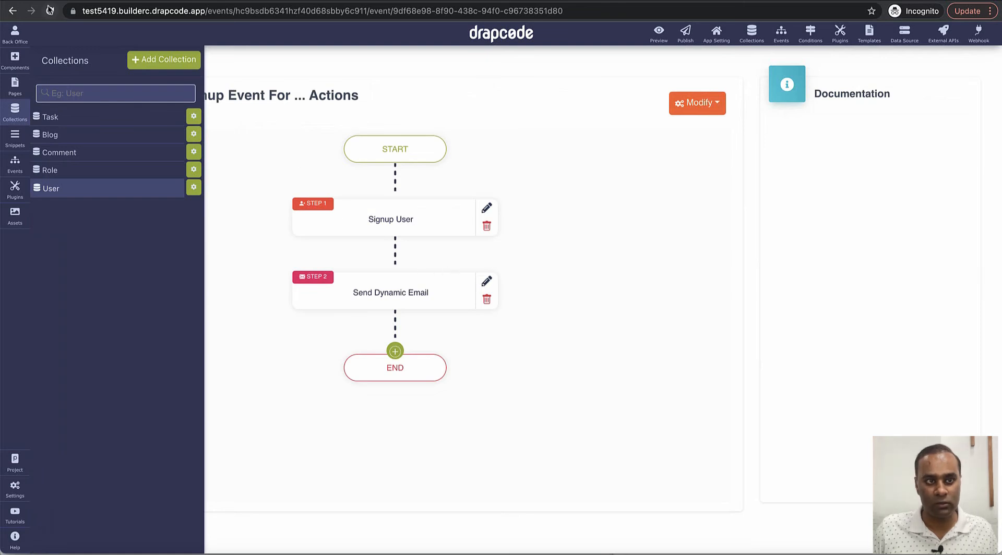
click(49, 9)
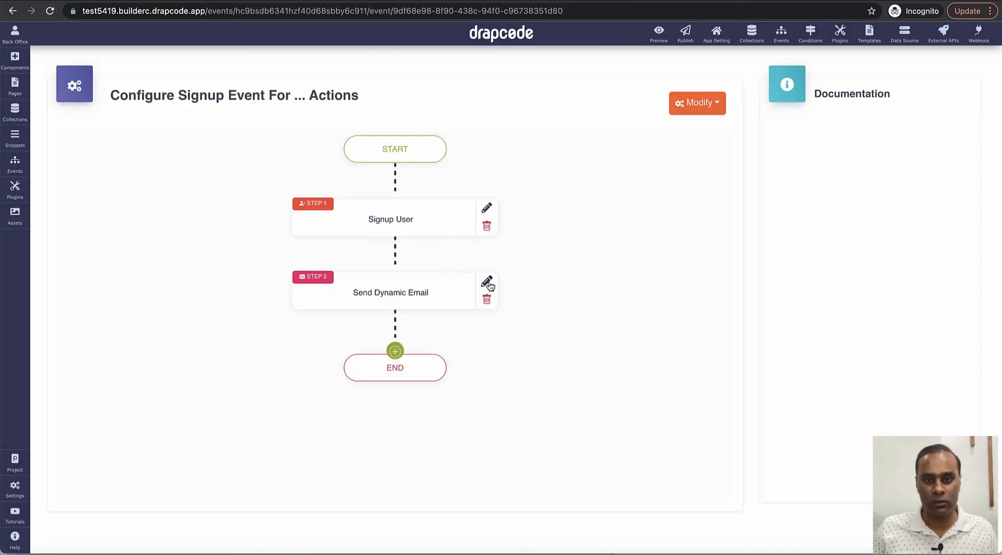
click(488, 284)
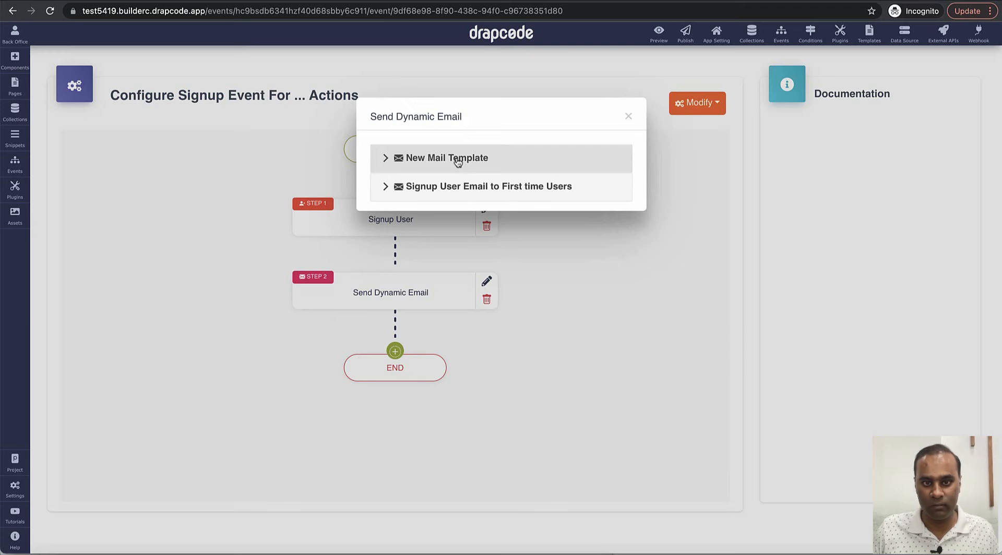
click(629, 117)
Step: Switch to the Events list and select 'Create Task and Send Email to Assignee'
click(15, 86)
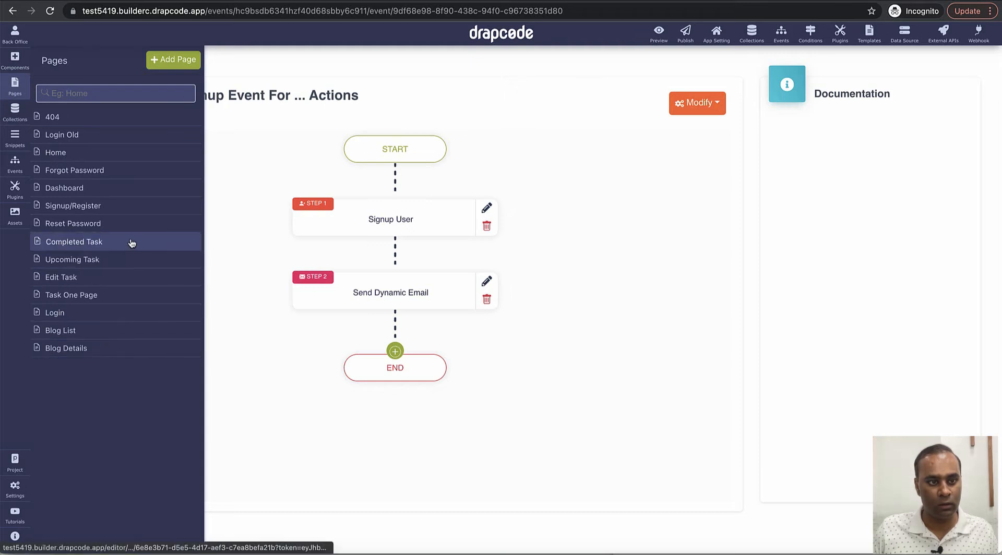
click(16, 172)
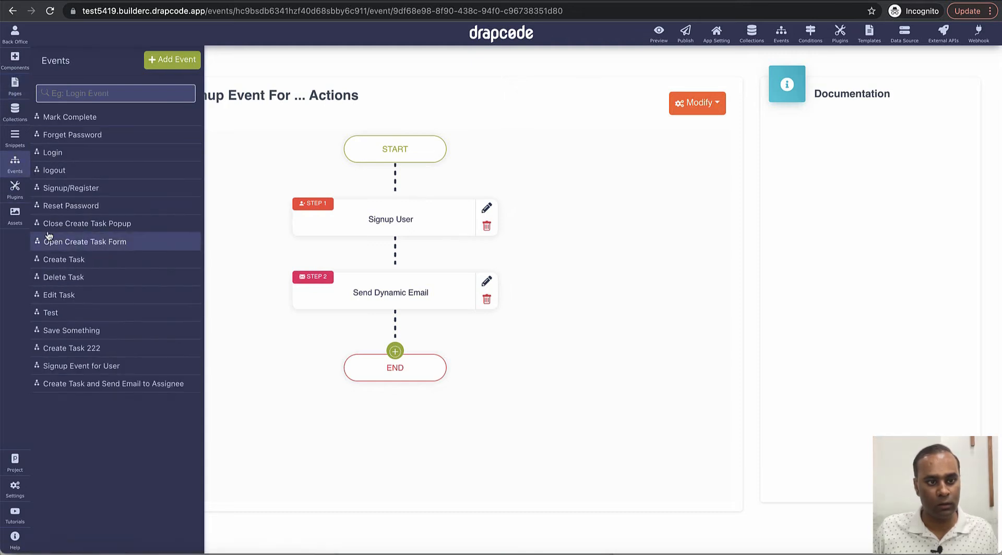
click(121, 386)
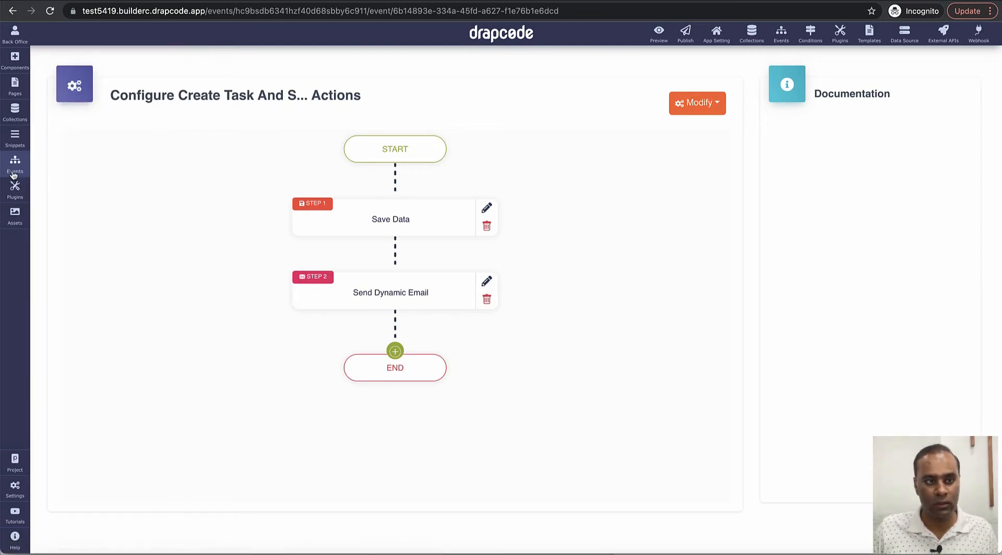
Step: Choose the 'Task Assignment Email to Assignee user' template for the Send Dynamic Email step
click(487, 283)
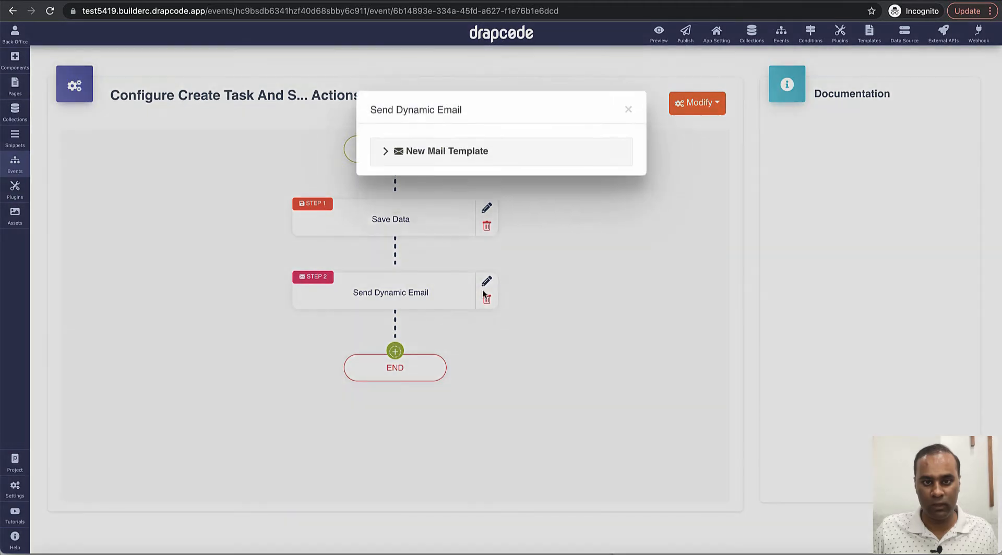
click(447, 160)
click(458, 219)
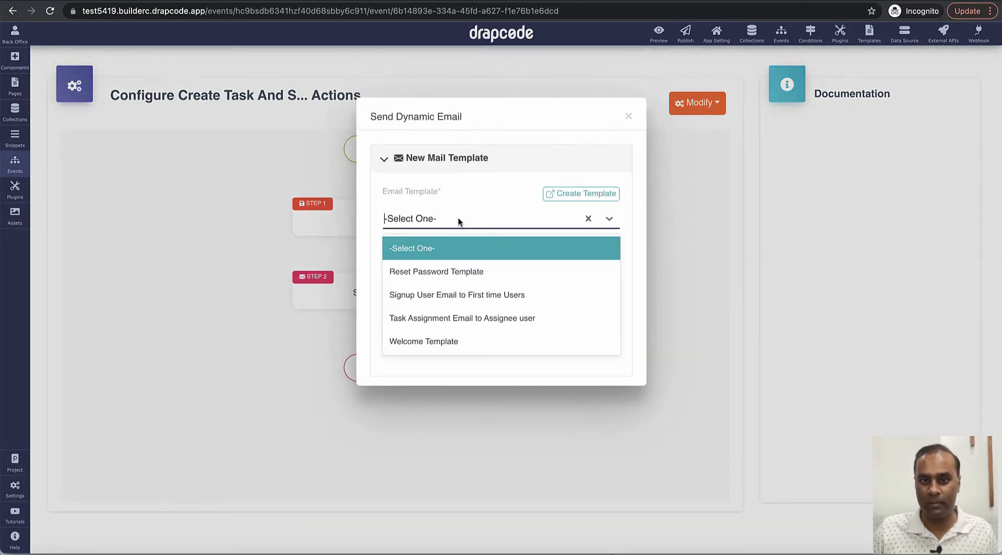
click(473, 321)
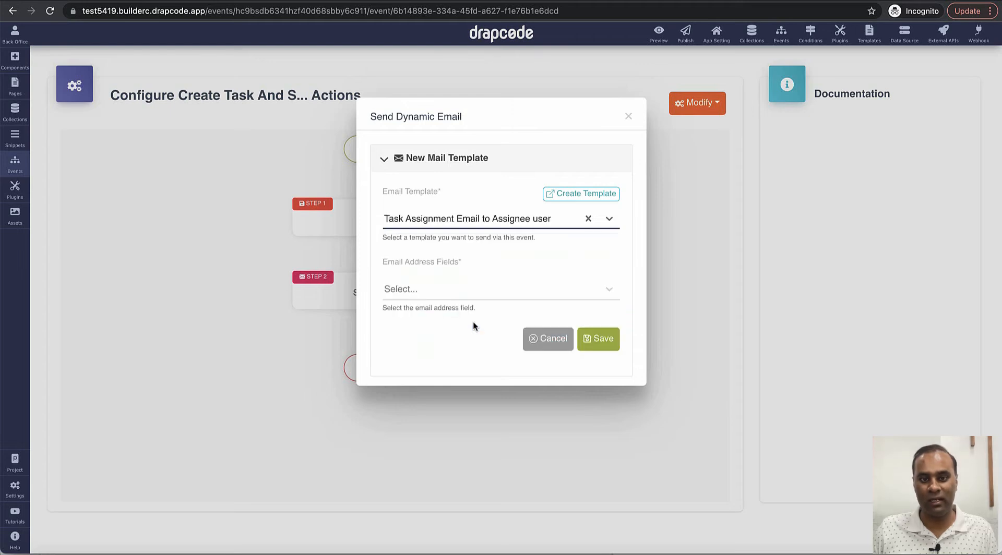
Step: Set Assigned To:Email as the only recipient, save the email step and close it
click(463, 290)
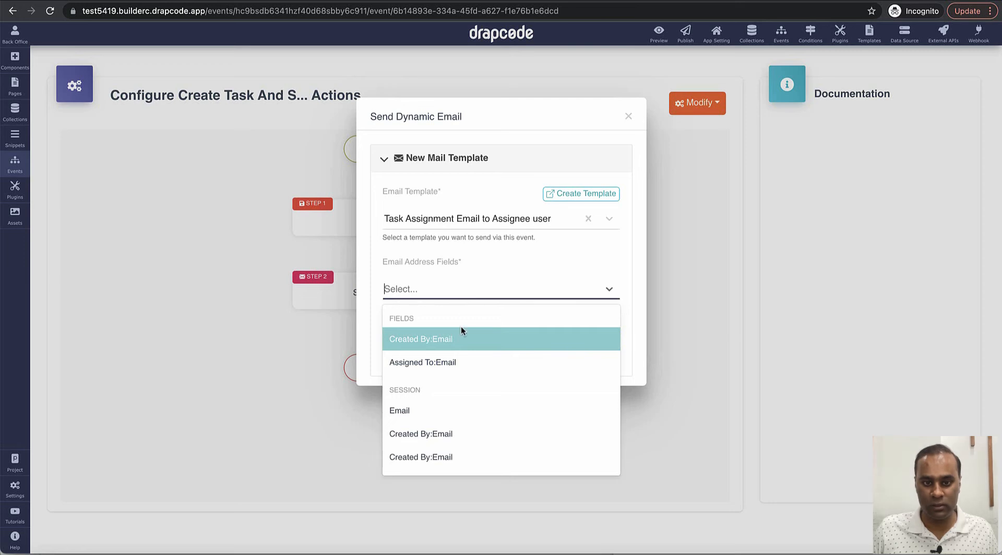
click(433, 364)
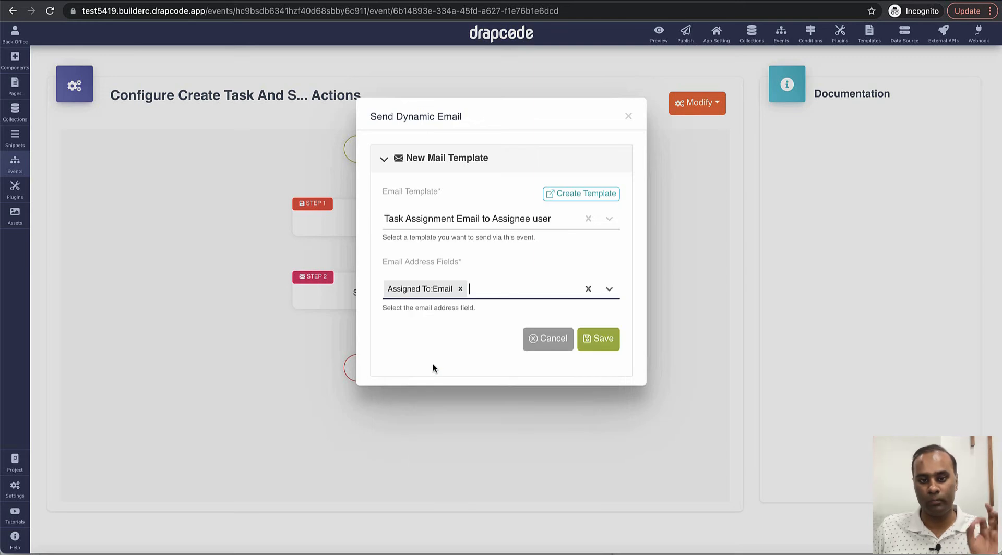
click(534, 293)
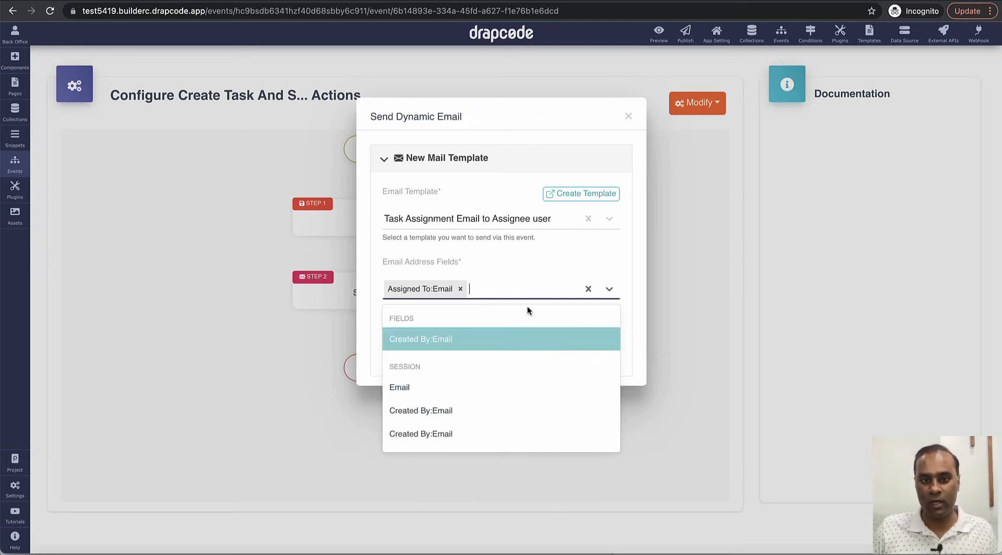
click(508, 340)
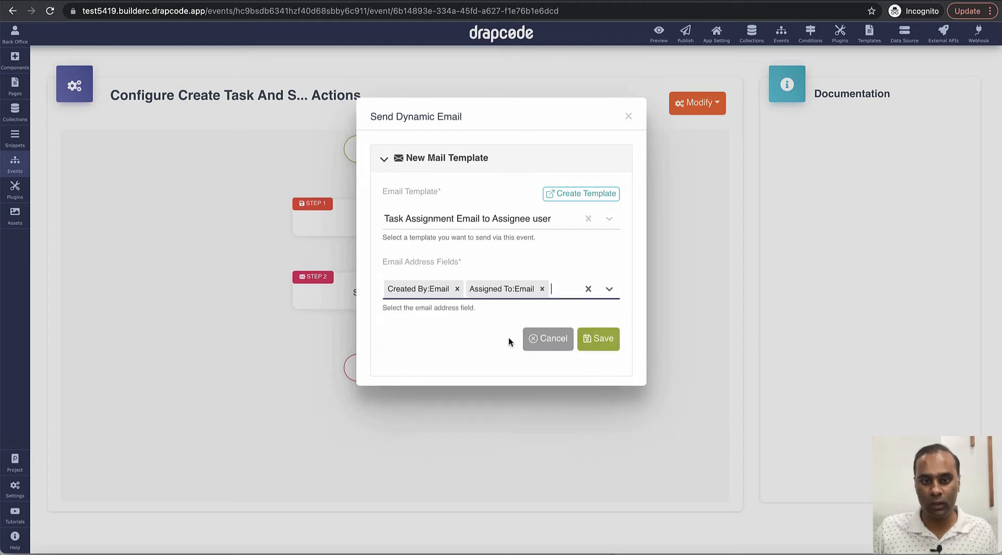
click(456, 290)
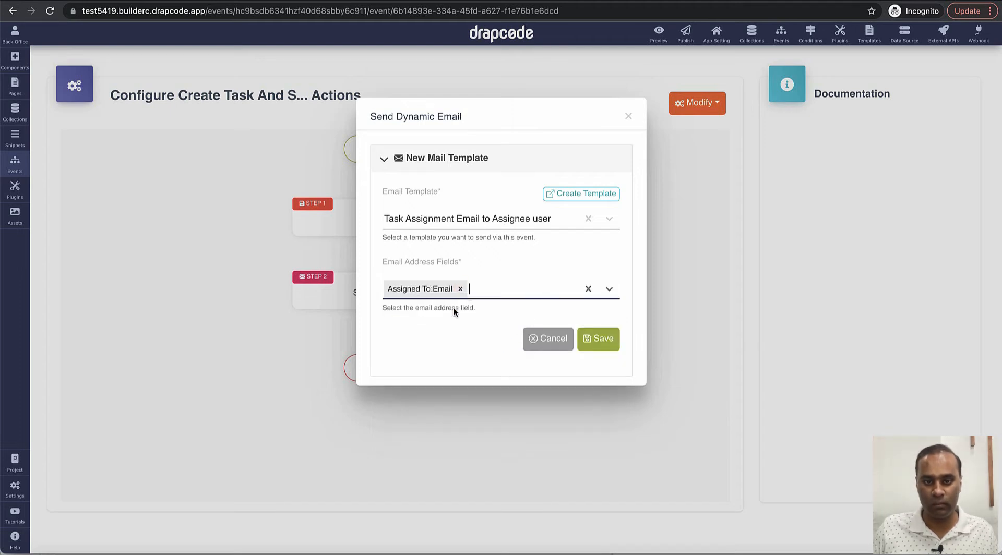
click(584, 339)
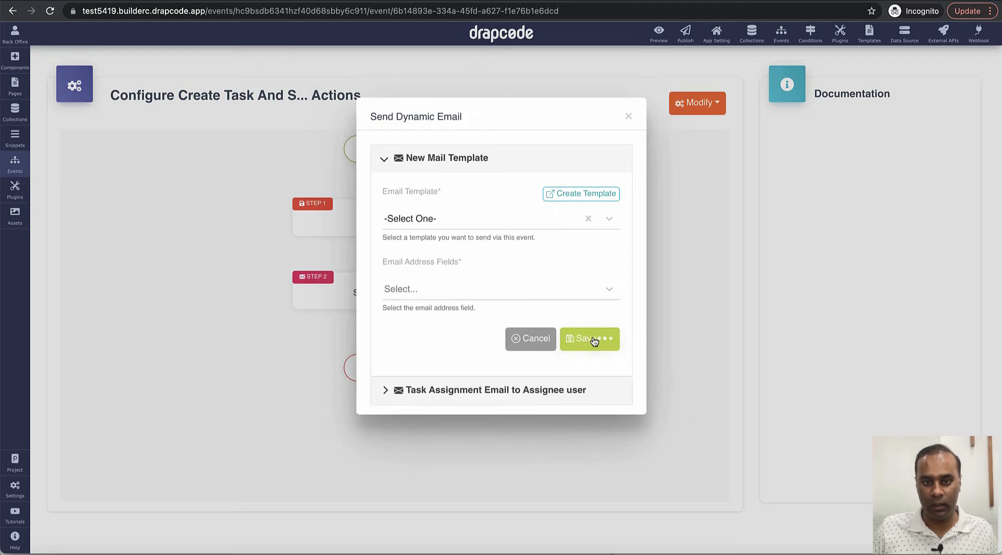
click(439, 220)
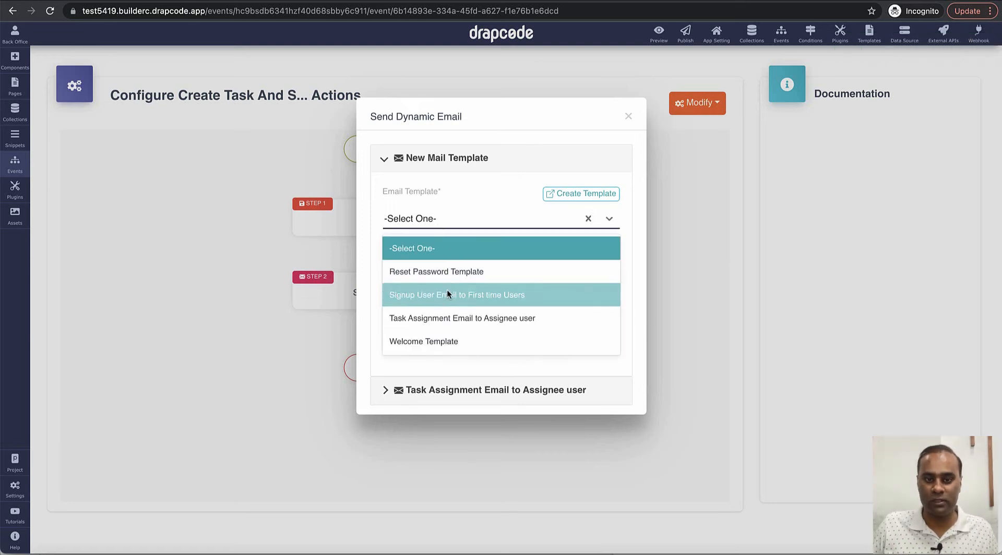
click(471, 197)
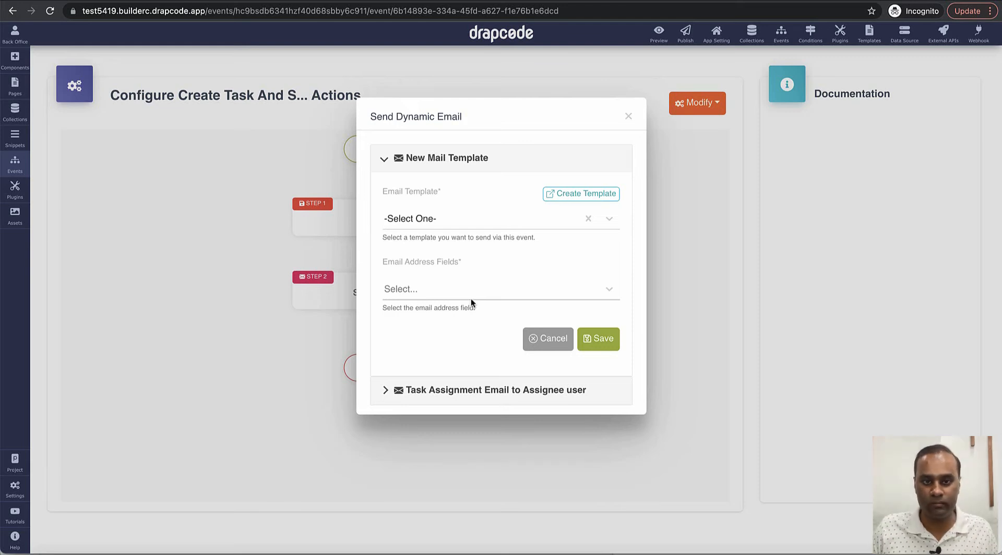
click(628, 117)
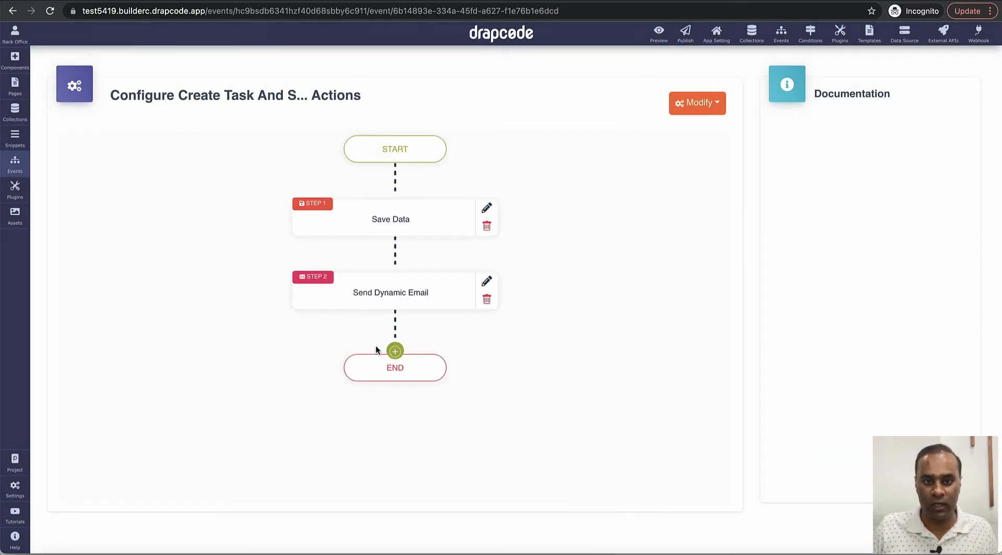
Step: Add a Navigation > Page Redirect step after the email step
click(395, 351)
mouse_move(433, 398)
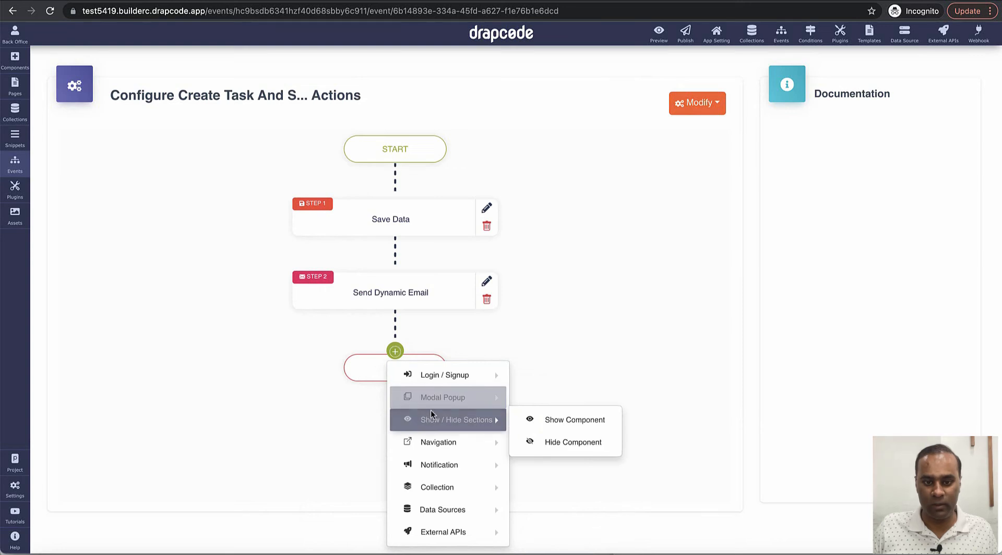
mouse_move(438, 442)
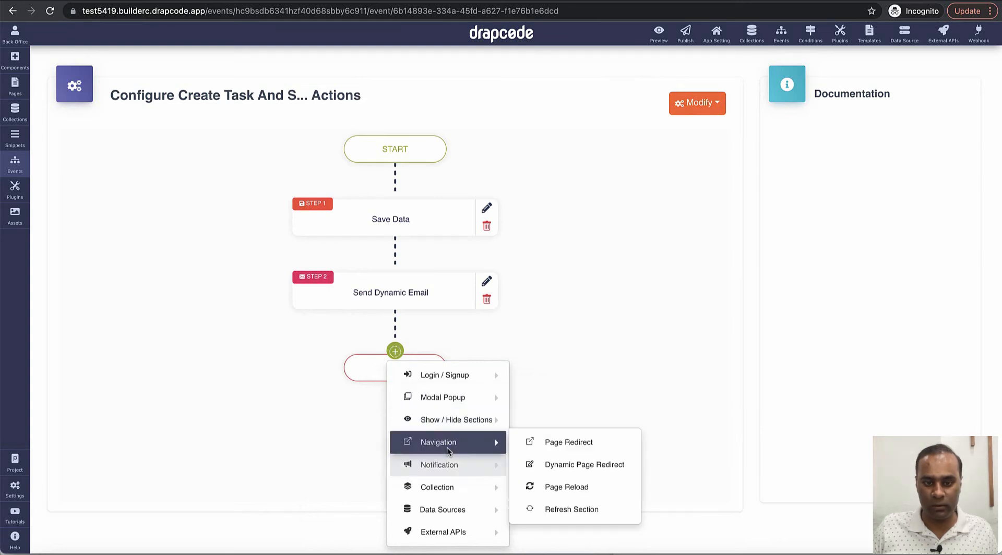
click(565, 443)
Step: Redirect to Completed Task with both id options ticked, save, and open the Dashboard page
click(470, 177)
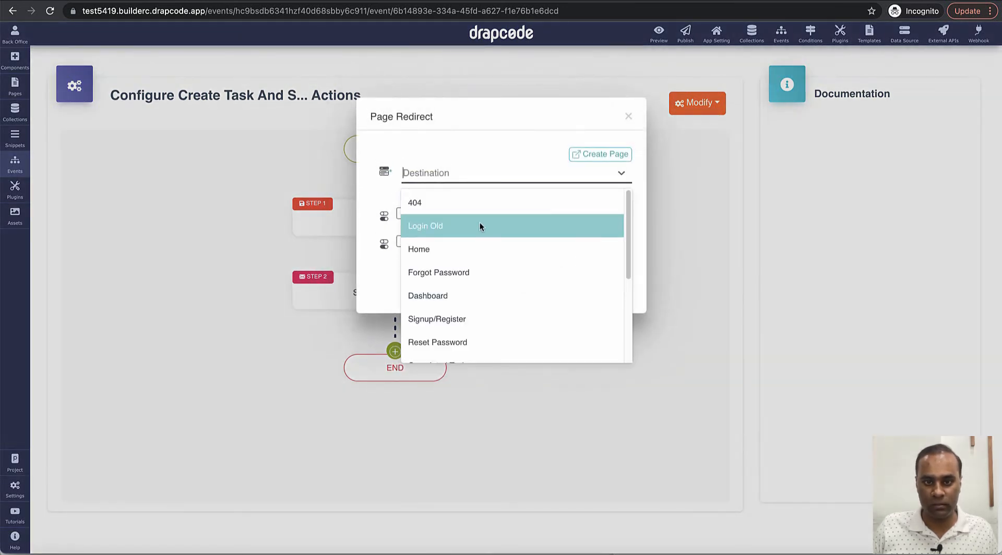
scroll(483, 243, down, 3)
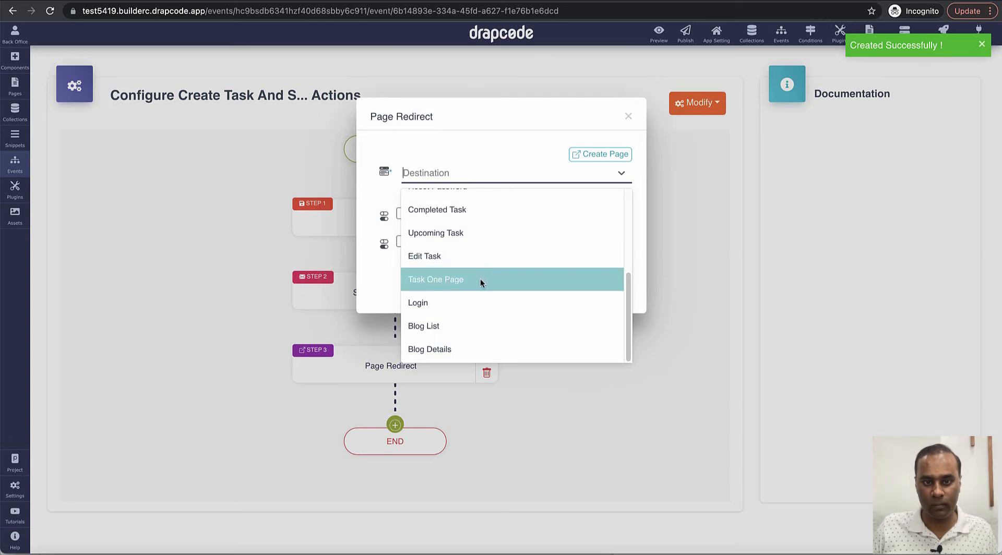
click(477, 211)
click(402, 215)
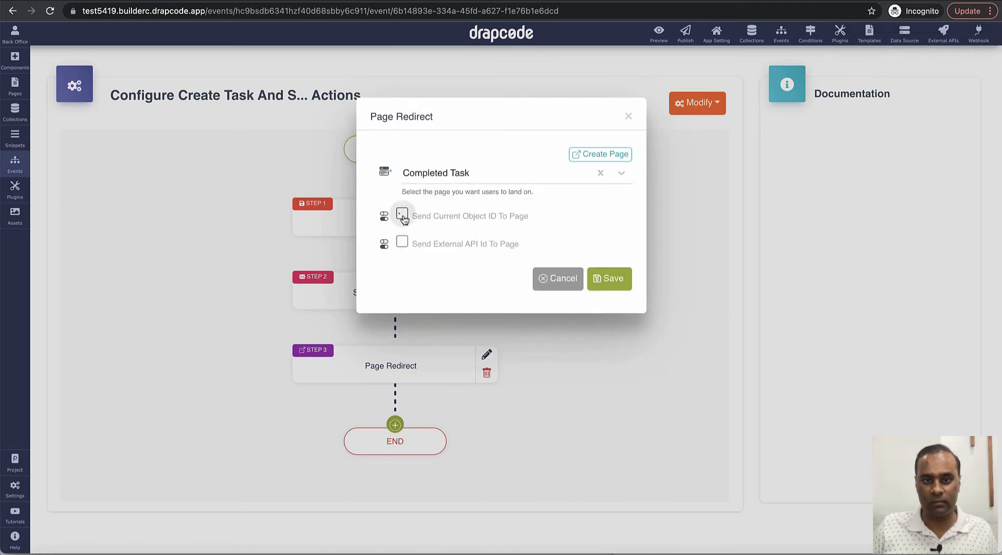
click(401, 242)
click(600, 279)
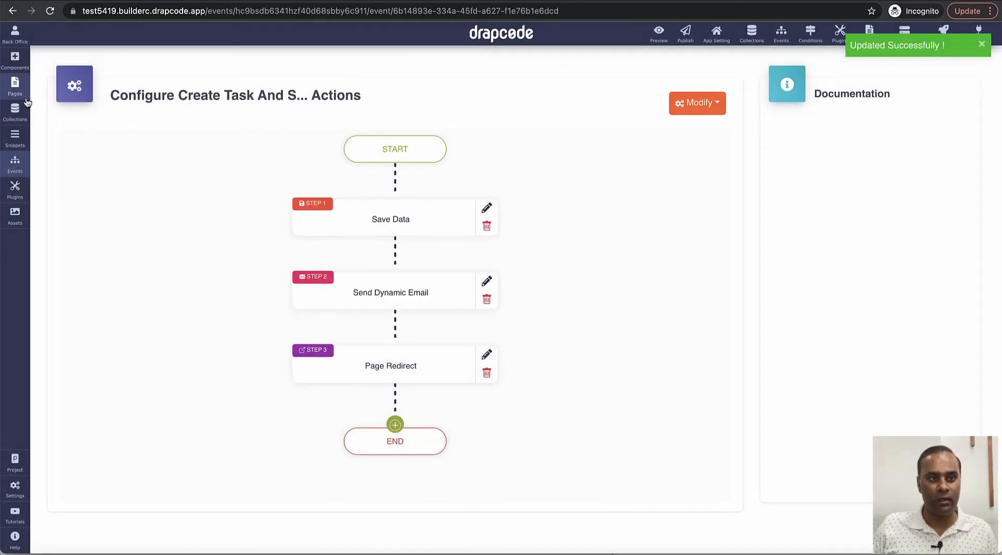
click(14, 87)
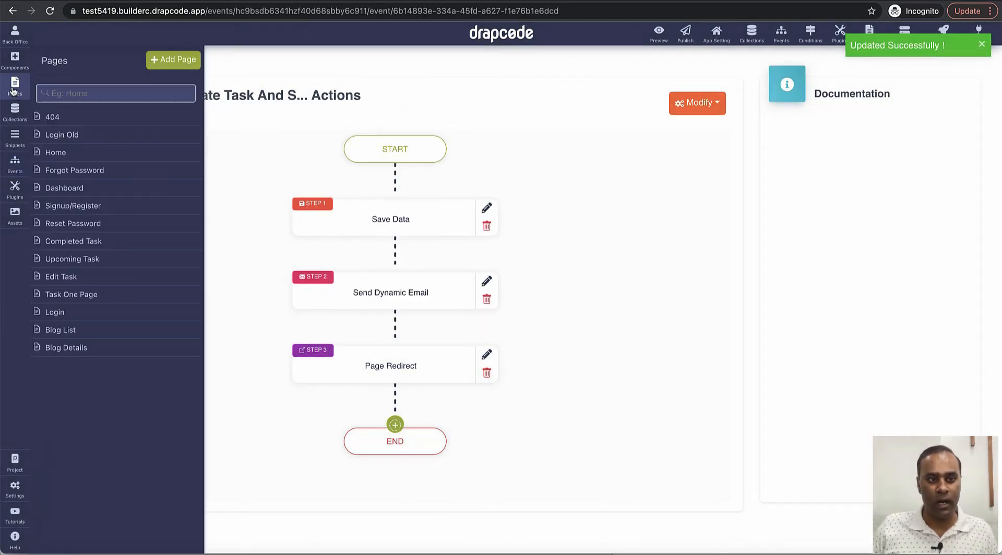
click(77, 191)
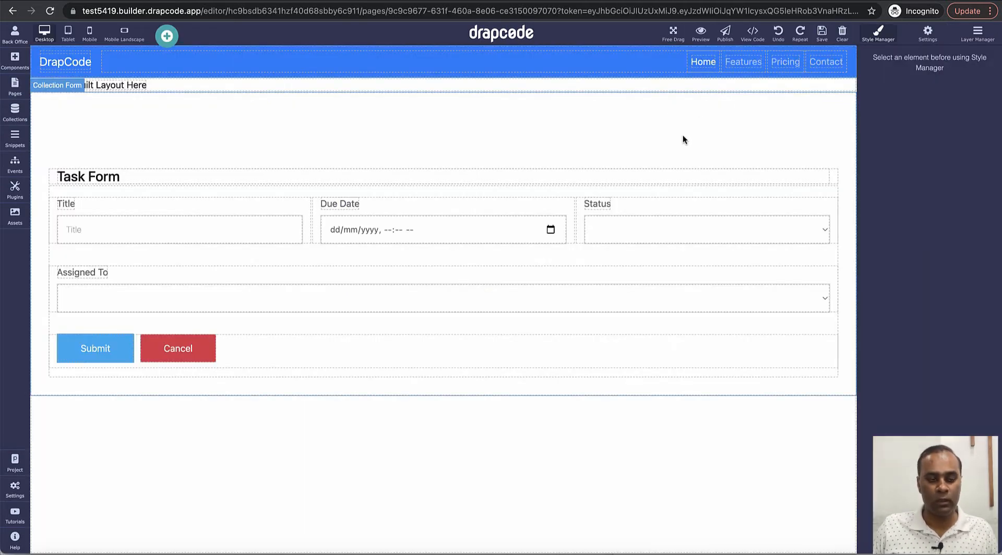
Step: Remove the layout placeholder and attach the Create Task and Send Email to Assignee event to Task Form
click(776, 83)
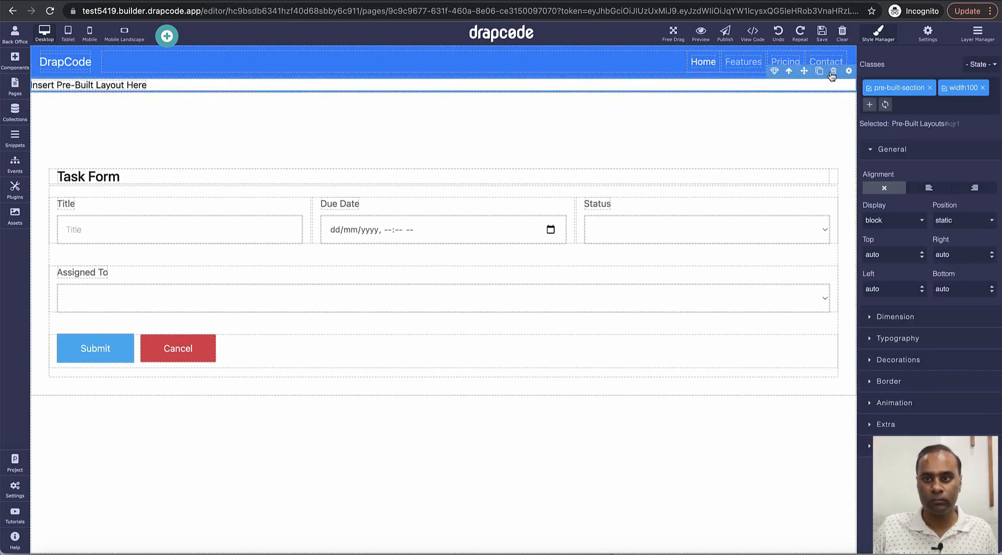
click(835, 72)
click(839, 150)
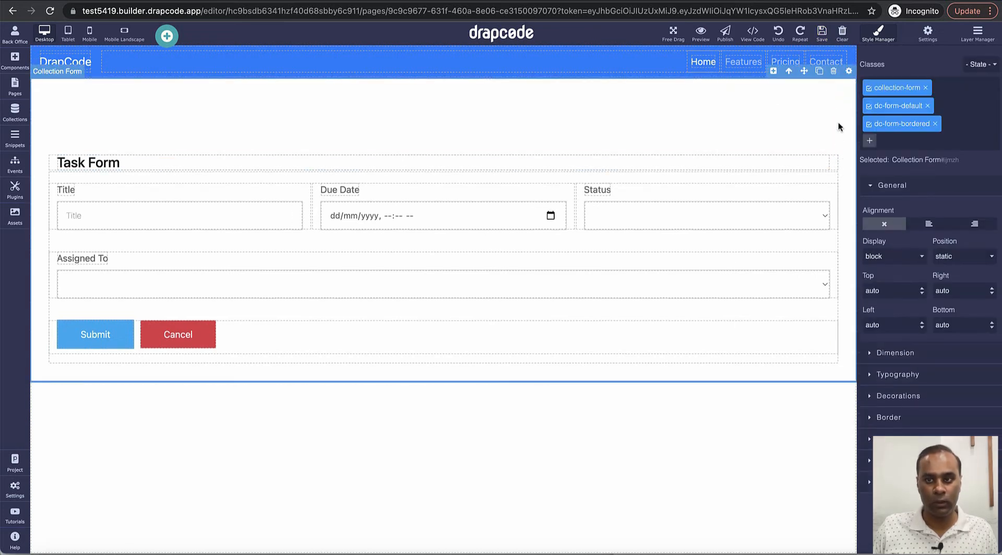
click(848, 71)
click(441, 341)
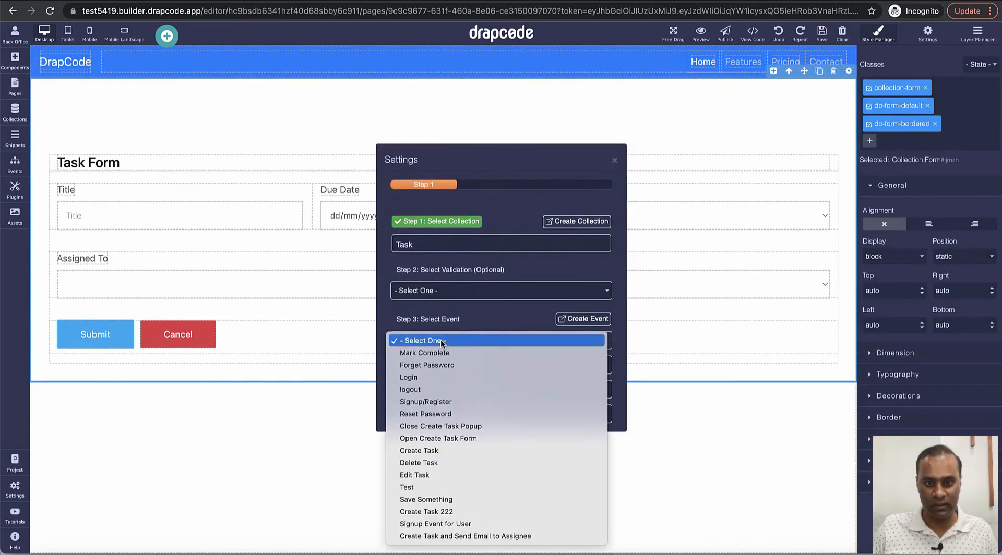
click(438, 537)
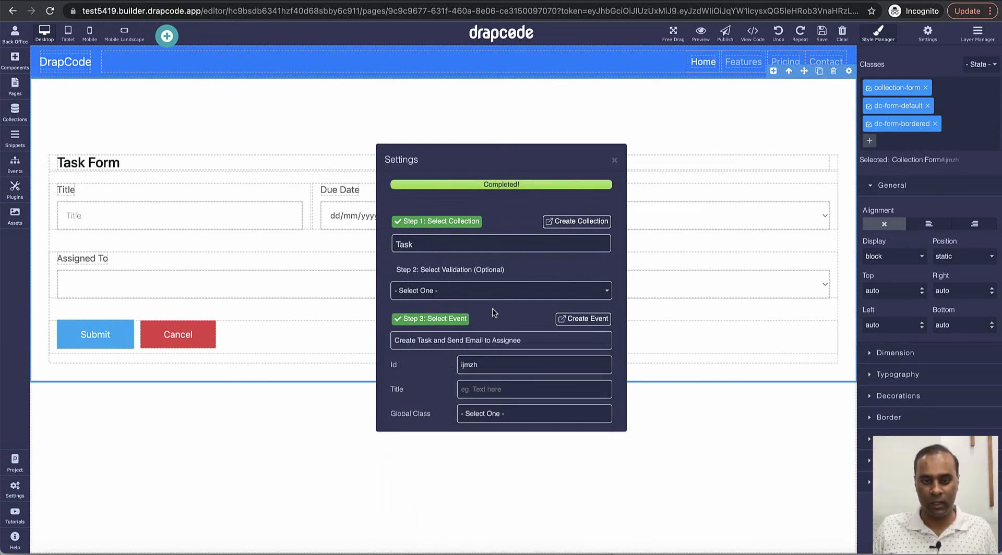
Step: Save the Dashboard page and open a live preview
click(614, 159)
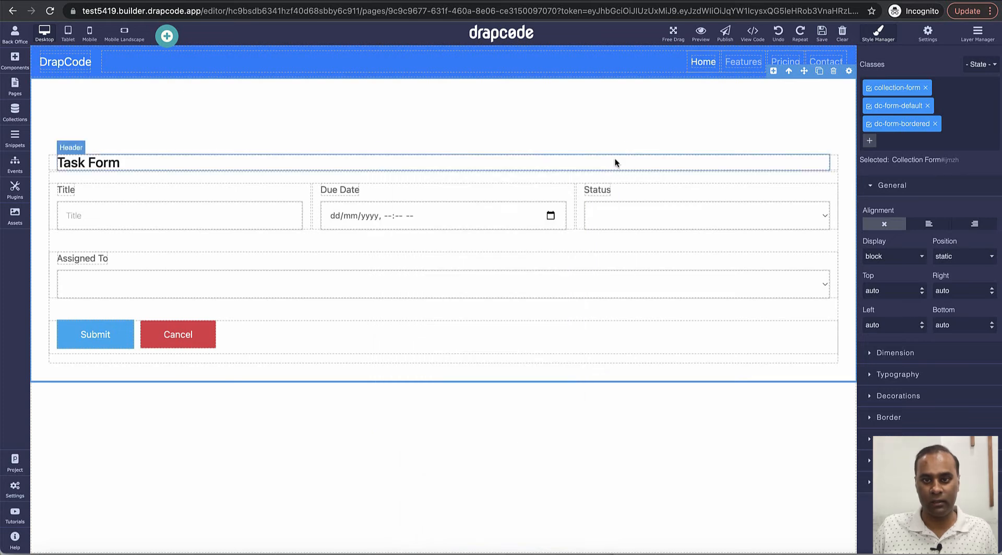
click(821, 34)
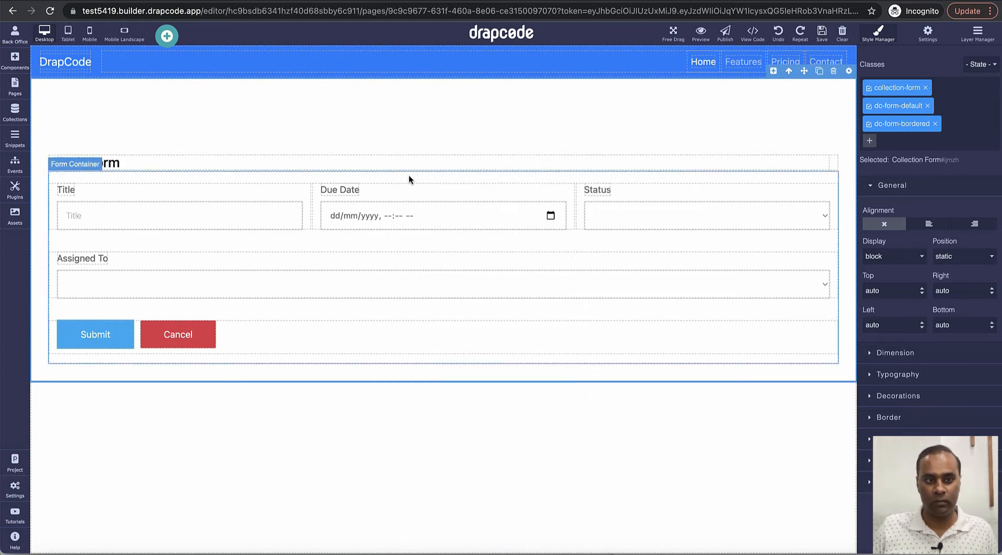
click(700, 33)
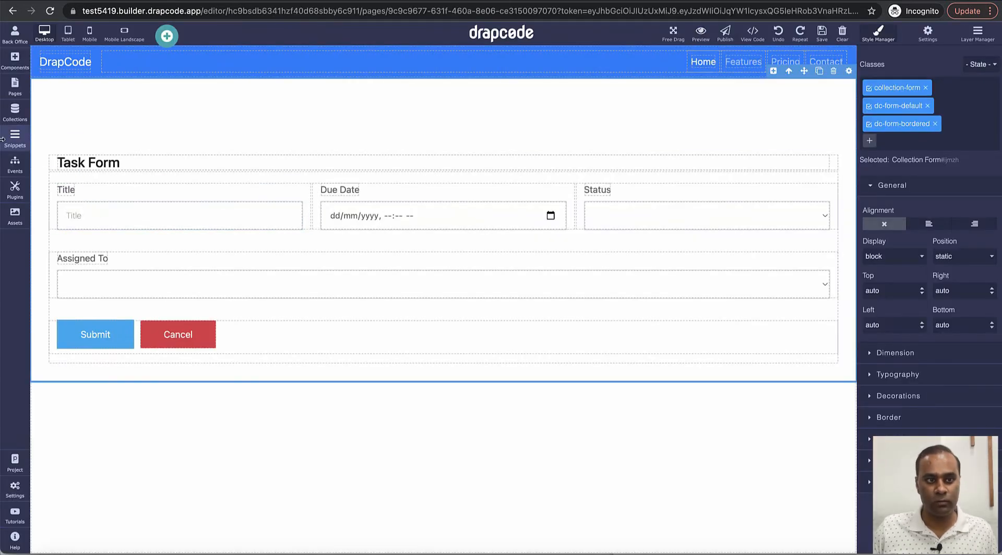
Step: Drag a Header above the Task Form, size Four, showing the logged-in user's Email
click(15, 86)
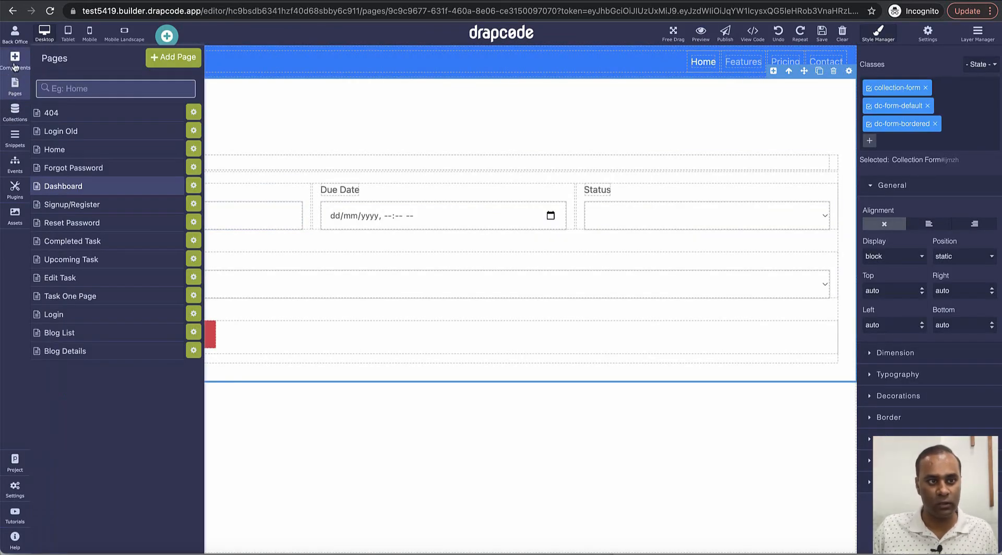
click(14, 62)
drag(52, 130, 192, 123)
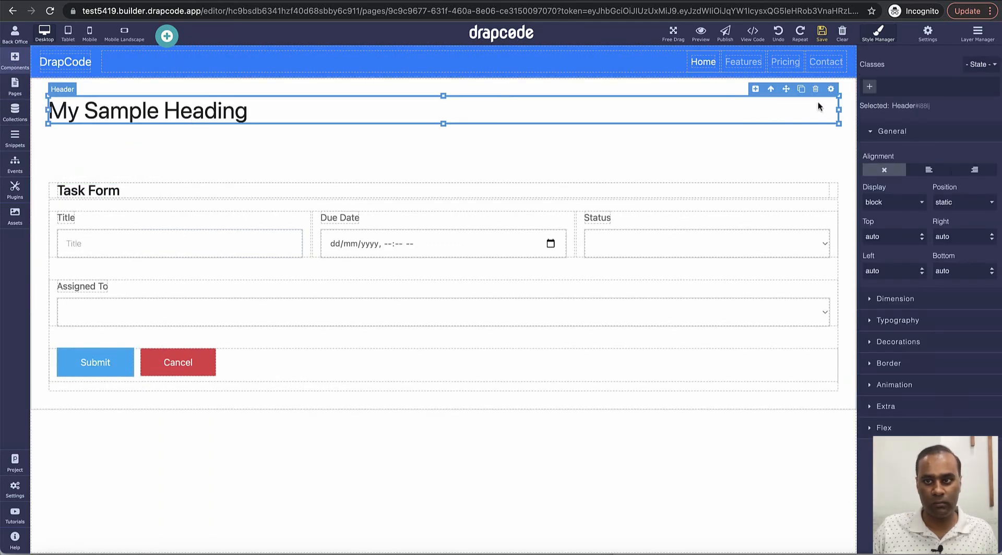
click(831, 89)
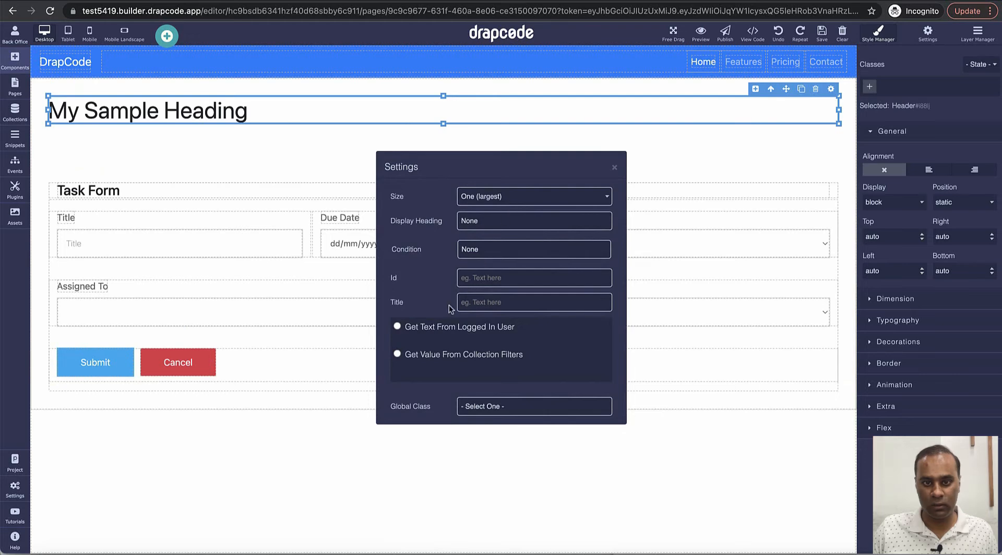
click(500, 197)
click(501, 238)
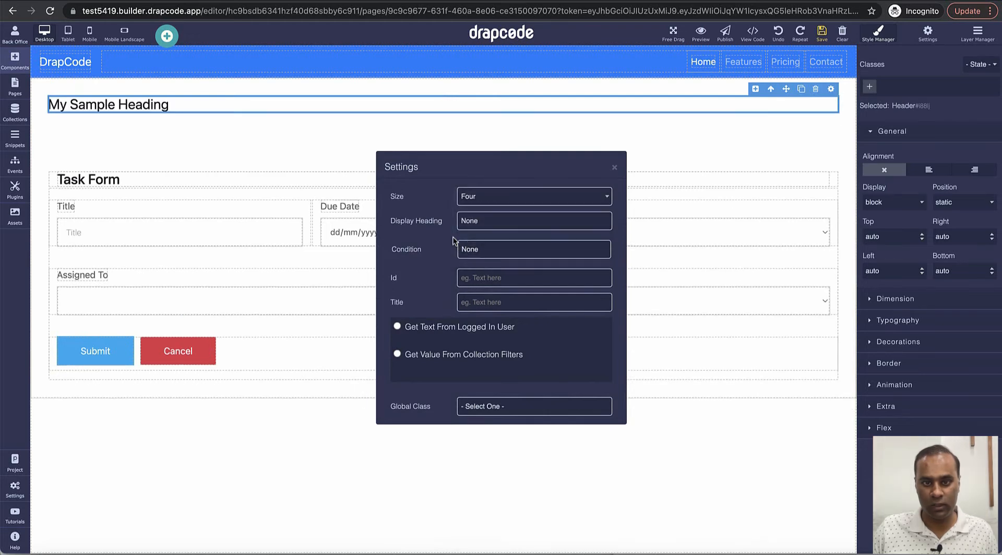
click(397, 327)
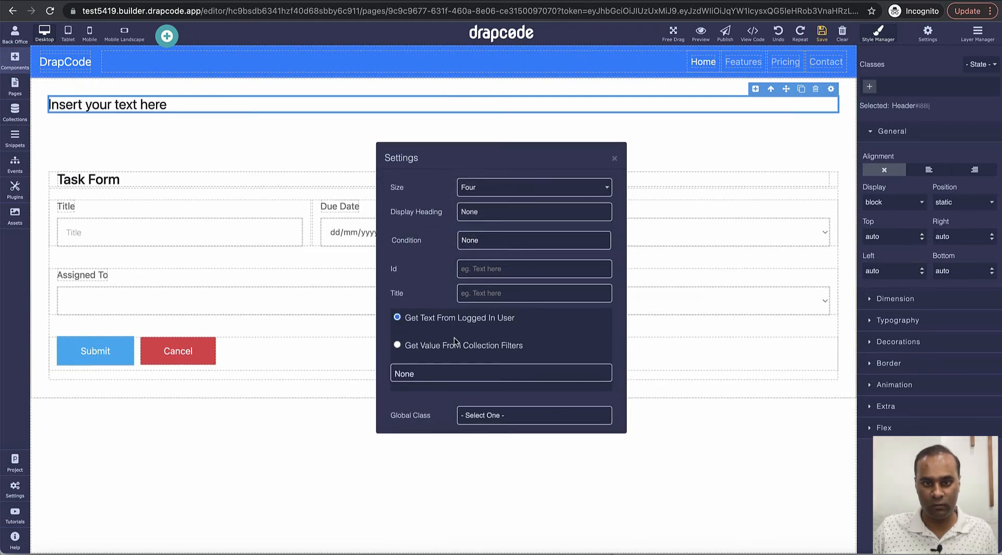
click(491, 372)
click(491, 386)
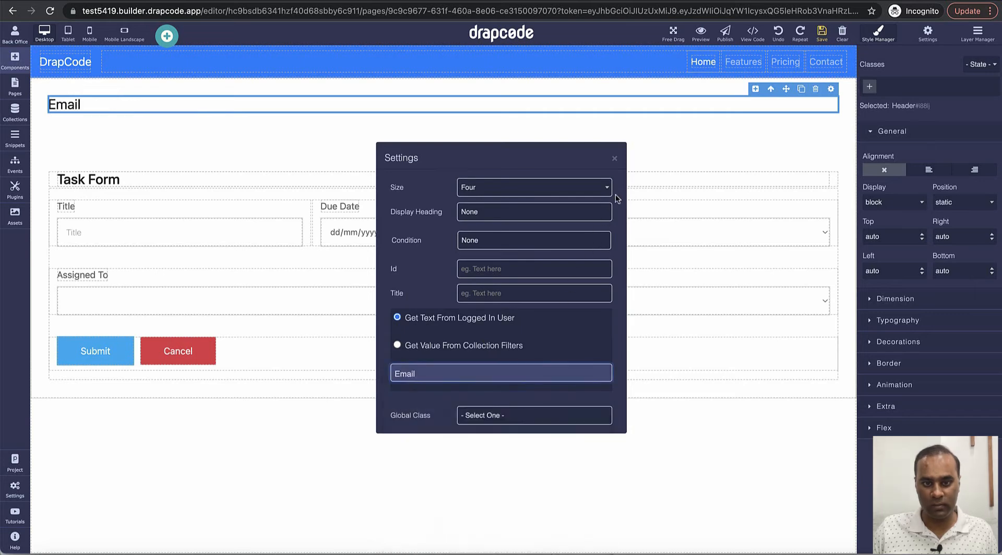
click(615, 158)
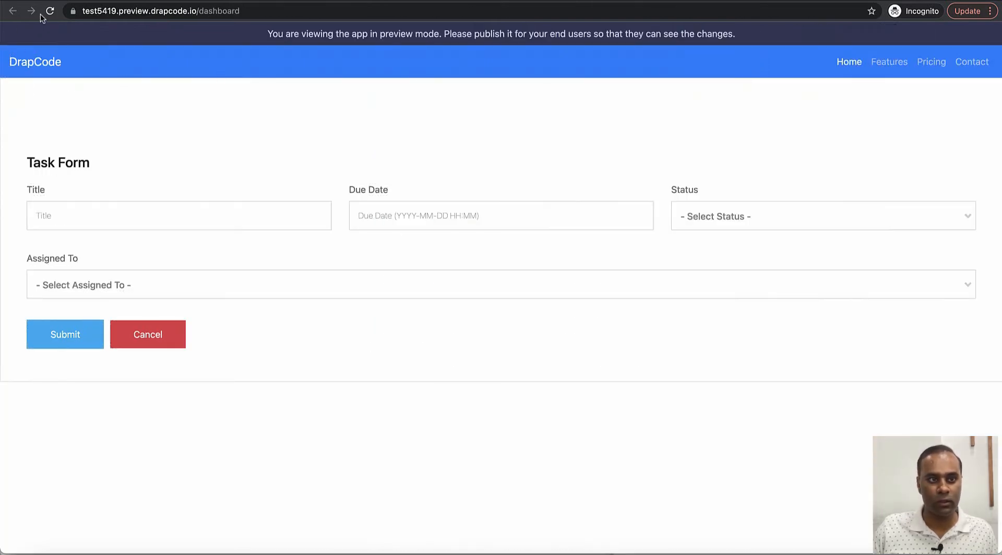
Step: Reload the preview and enter the task title 'Complete Marketing Assignment'
click(48, 12)
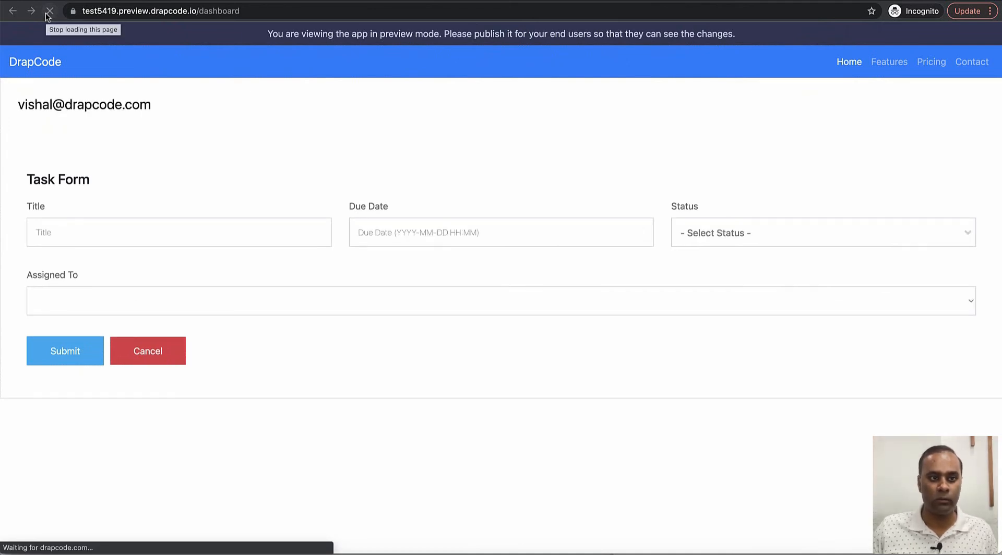
drag(17, 106, 211, 114)
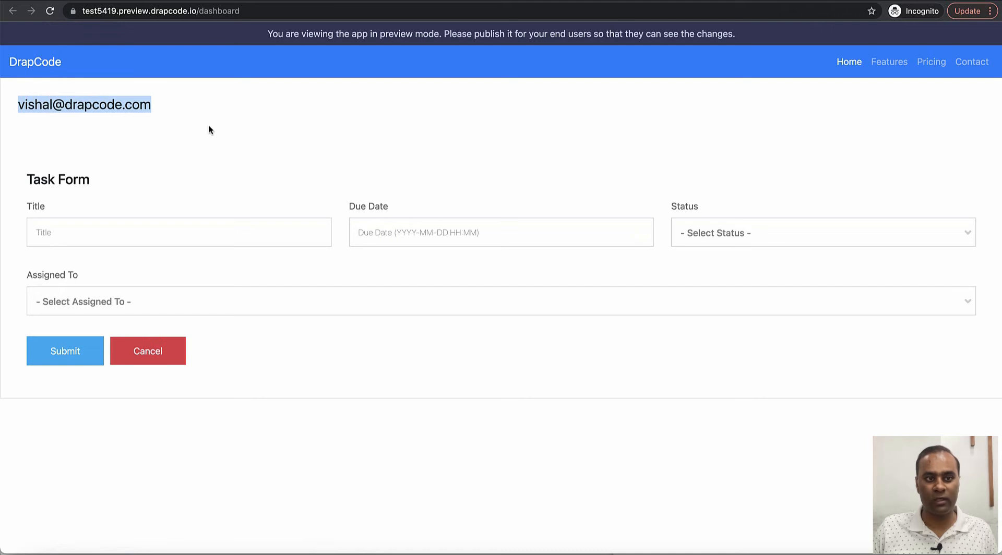
click(204, 231)
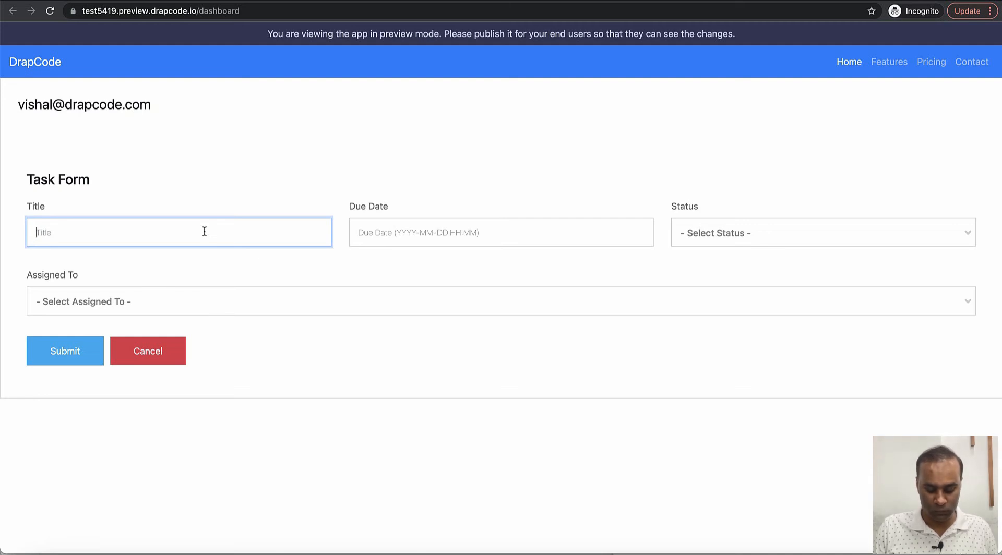
text(Complete ma)
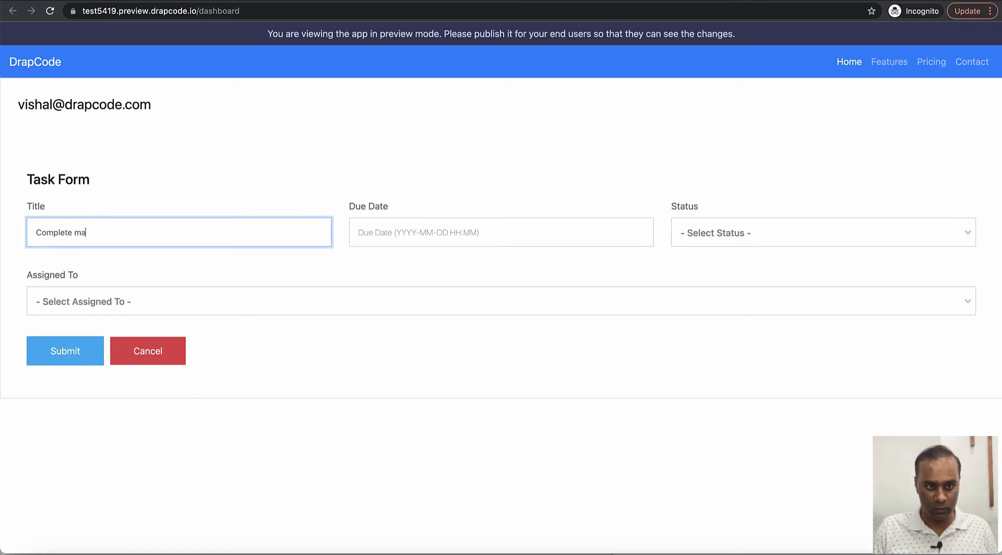
key(BackSpace)
key(BackSpace)
text(Marketing)
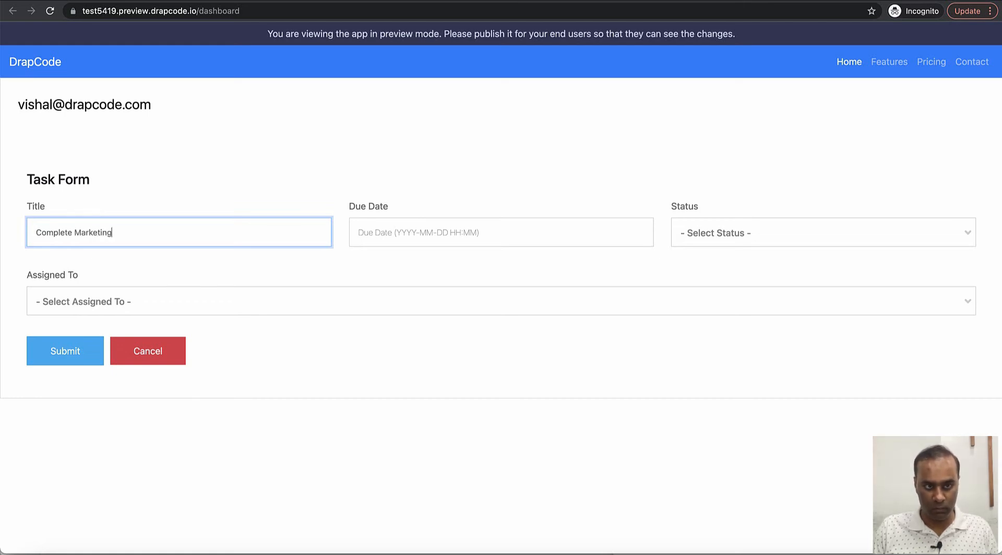
text( Assignment)
Step: Set due date May 12, status Created, and assign the task to the second user
click(397, 237)
click(455, 319)
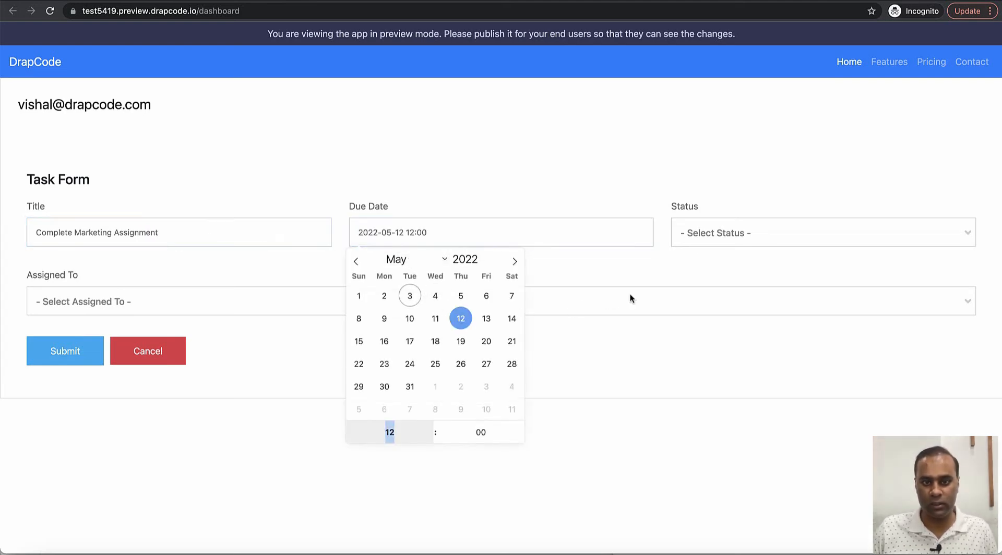
click(740, 238)
click(738, 306)
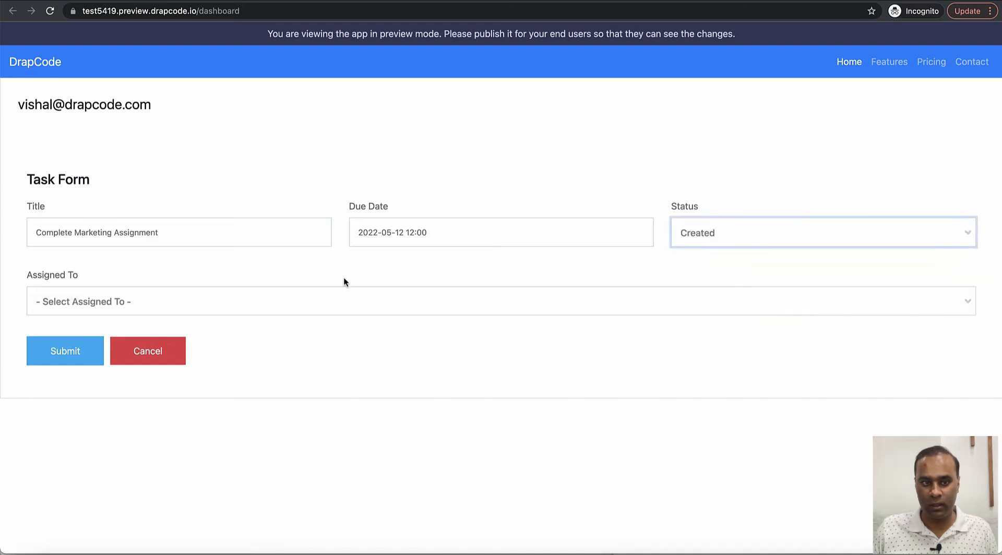
click(312, 300)
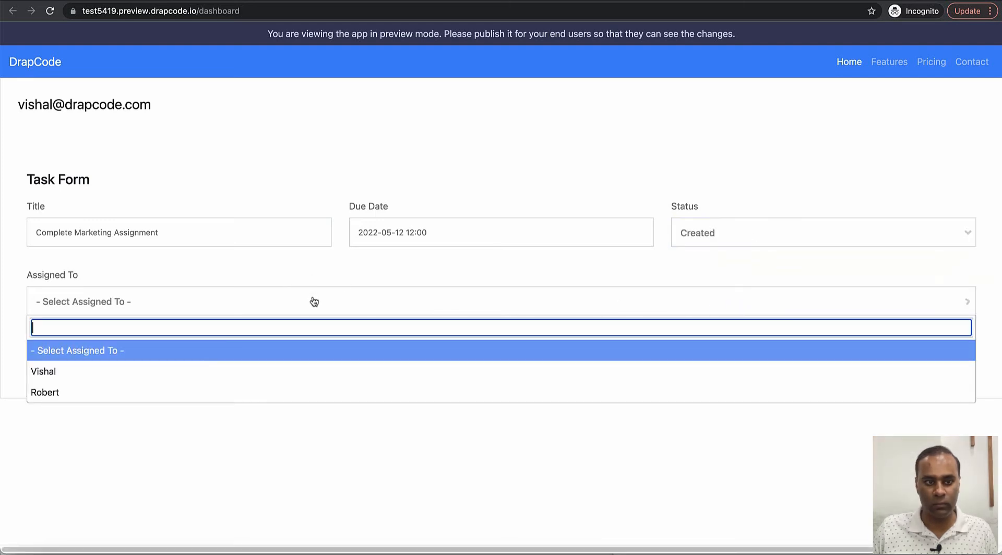
click(281, 391)
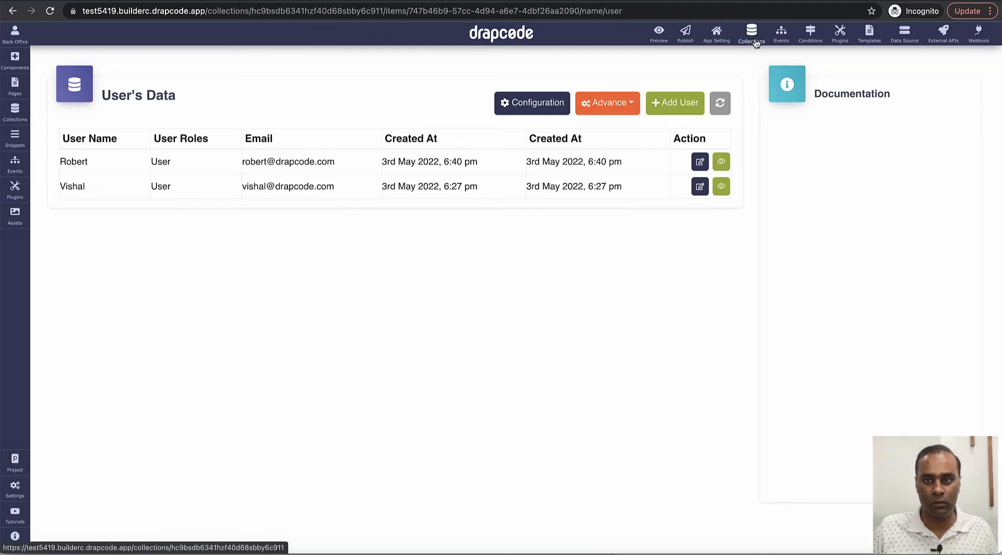
click(751, 36)
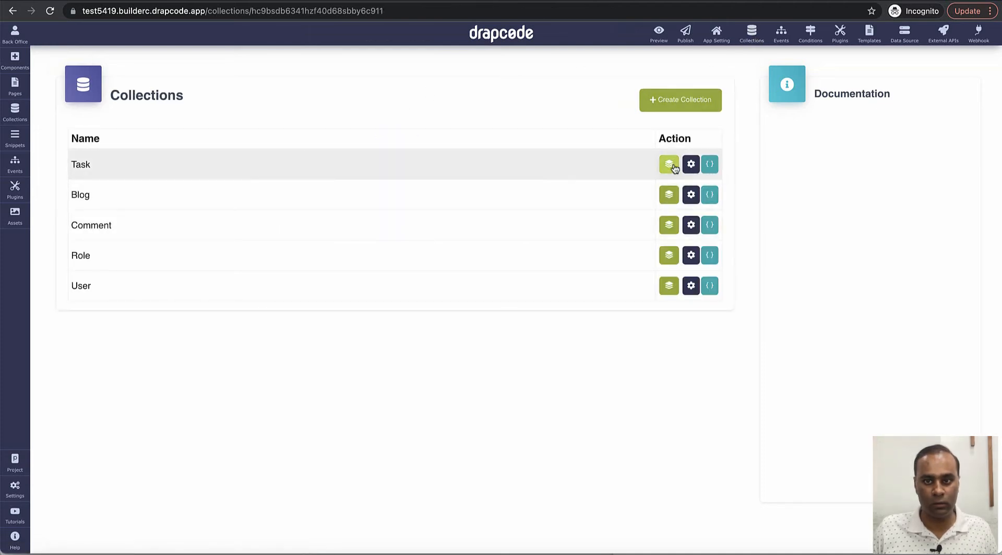
Step: Delete all records in the Task collection, refresh the table, and return to the form preview
click(669, 165)
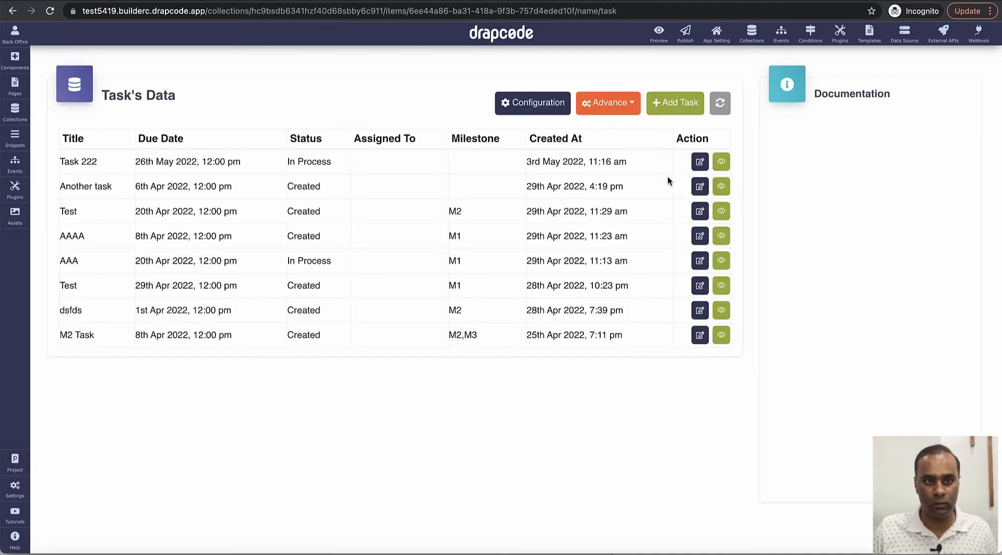
click(638, 110)
click(636, 342)
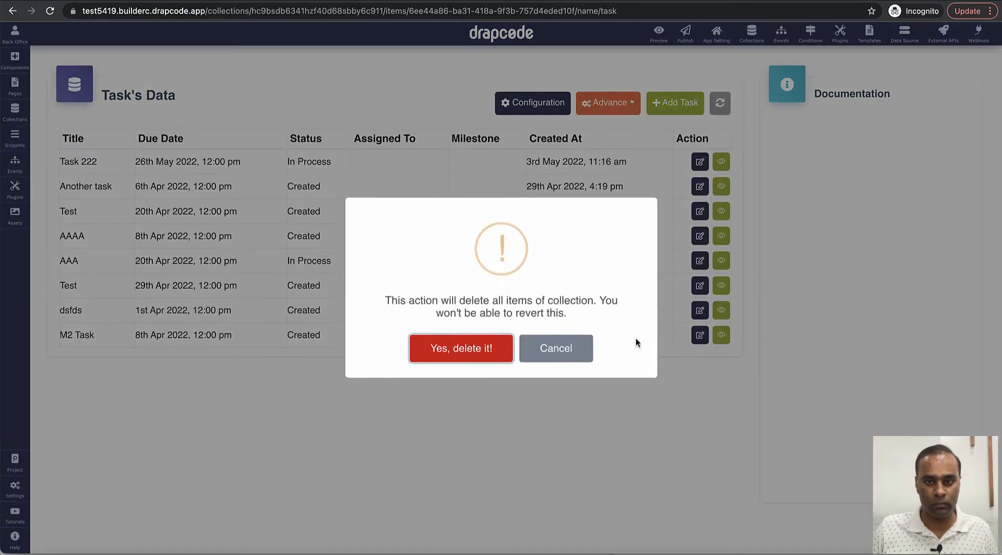
click(500, 349)
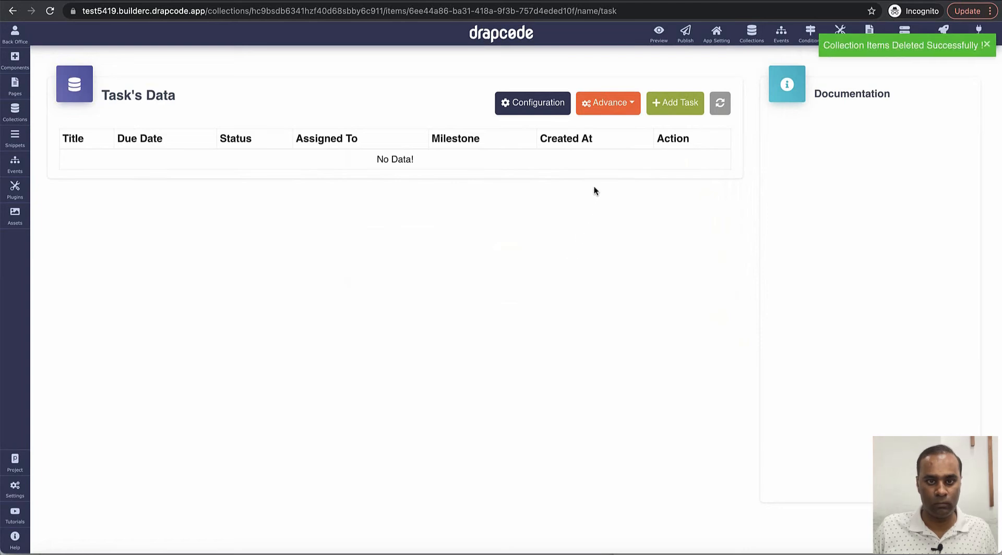
key(ctrl+Tab)
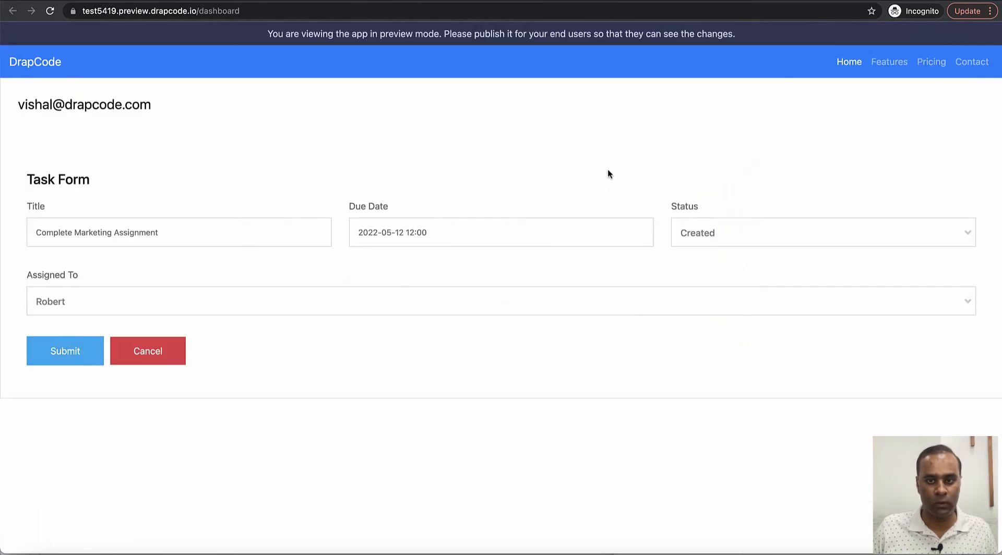
key(ctrl+shift+Tab)
click(719, 104)
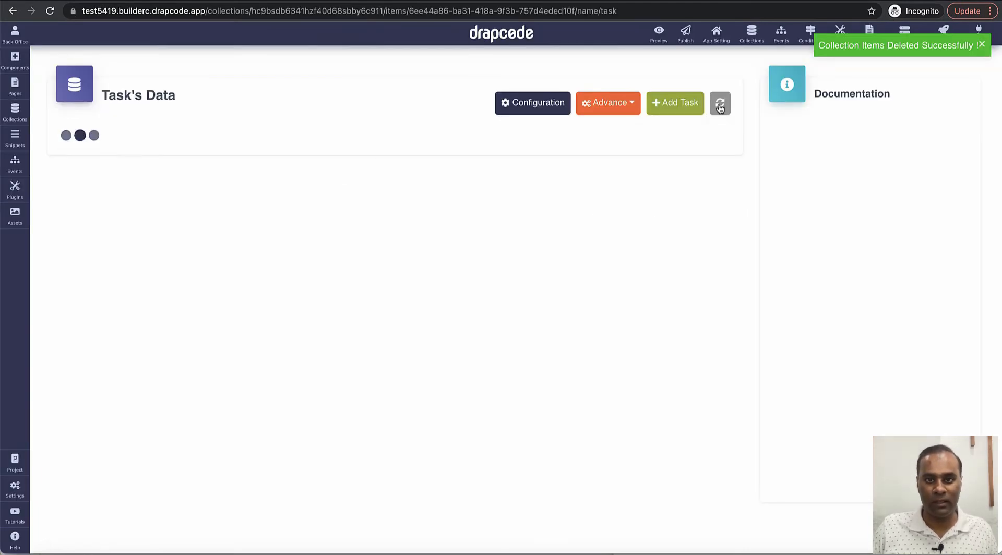
key(ctrl+Tab)
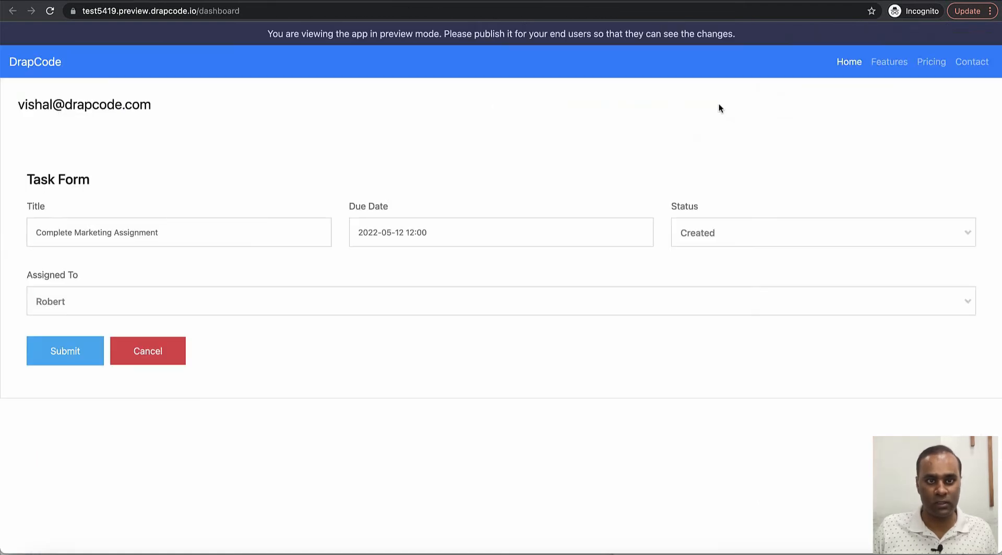
Step: Submit the test task, confirm it appears in the Task data table, then switch to Gmail
click(65, 351)
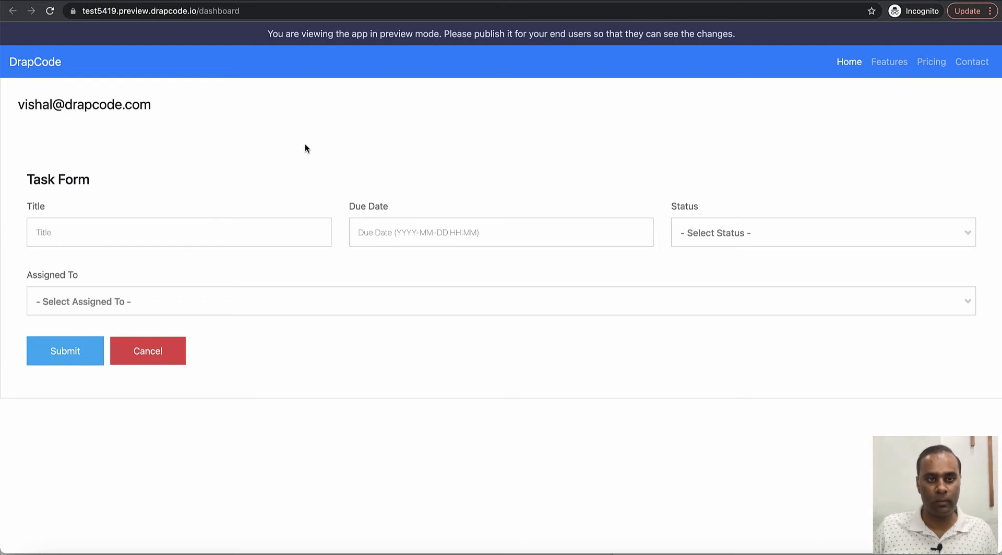
key(ctrl+shift+Tab)
click(722, 106)
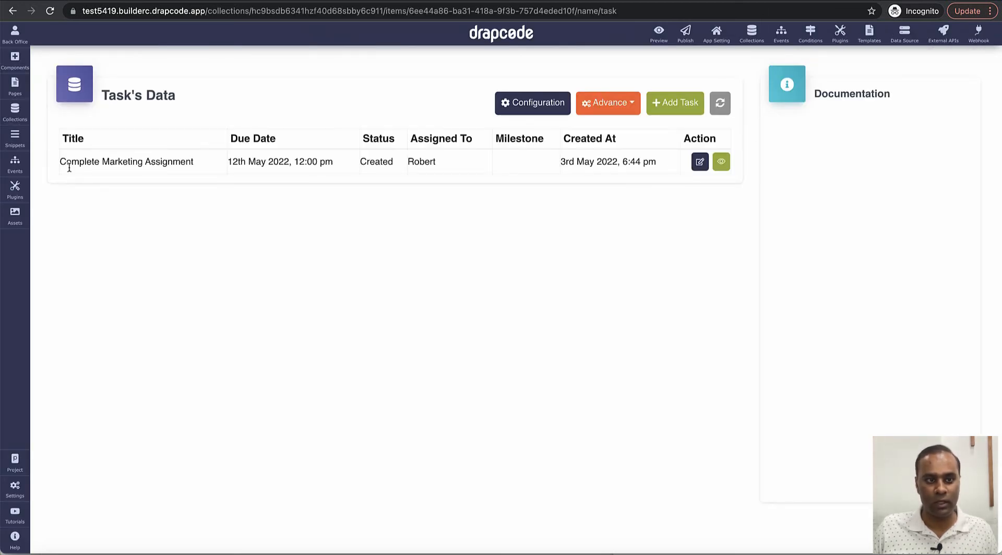
drag(59, 165, 268, 162)
double_click(415, 163)
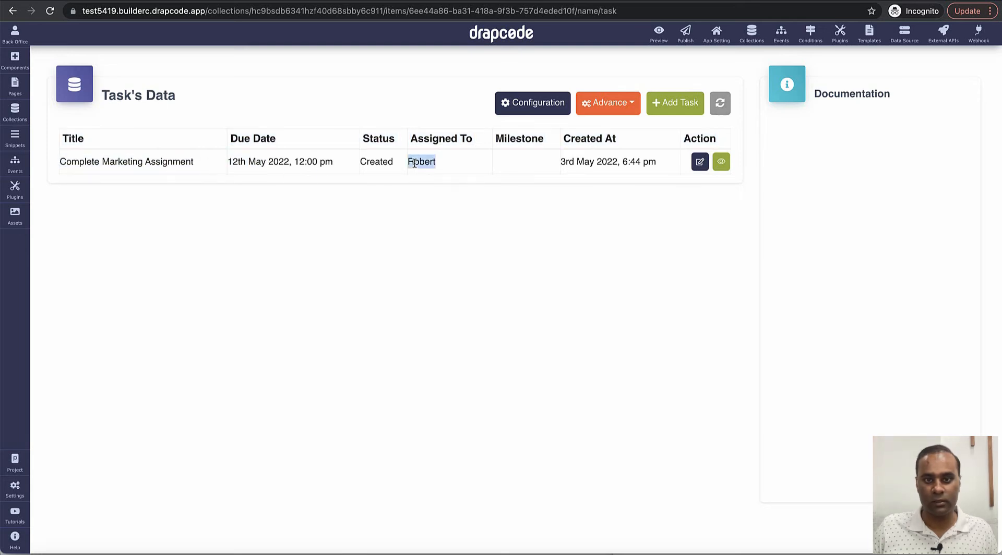
click(508, 162)
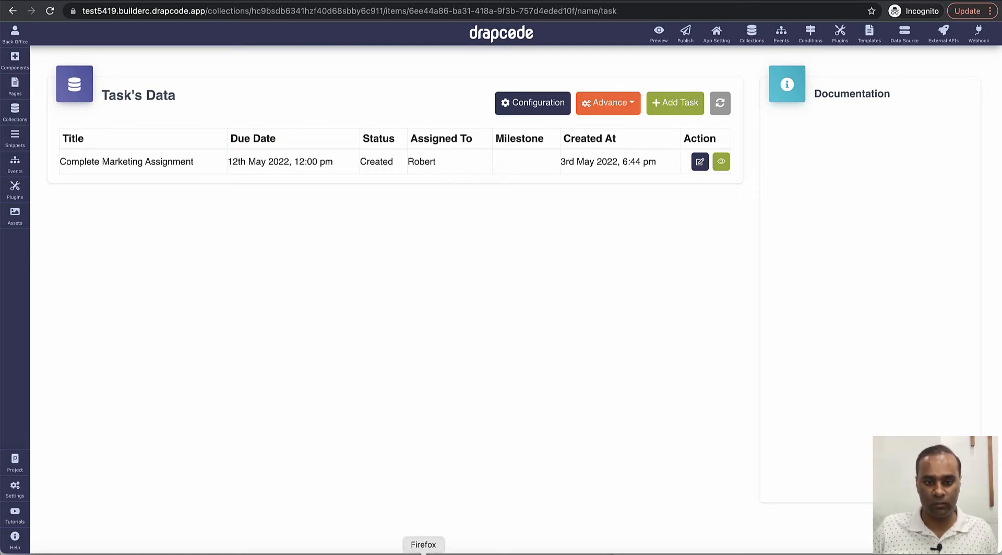
click(423, 553)
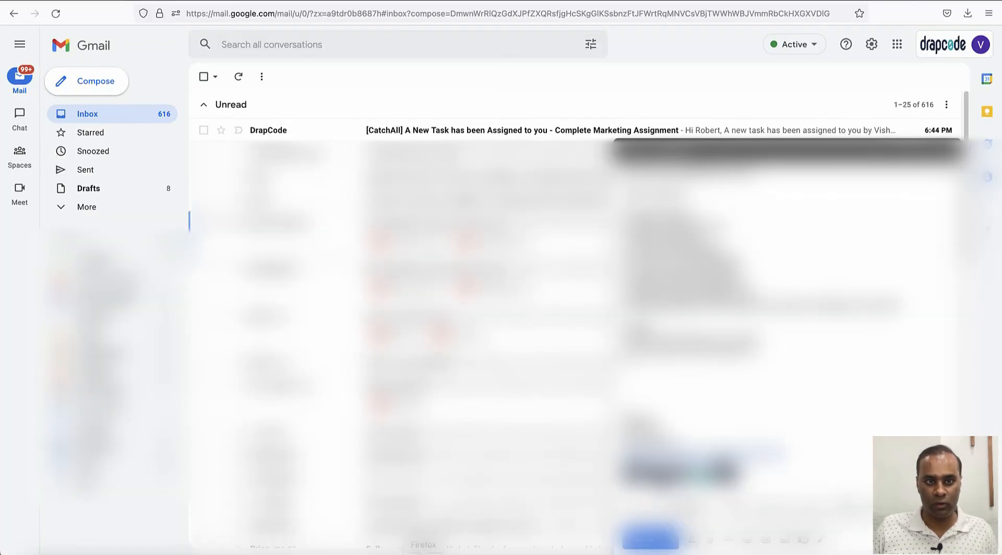
Step: Open the [CatchAll] New Task email and check its recipient address and subject line
click(450, 166)
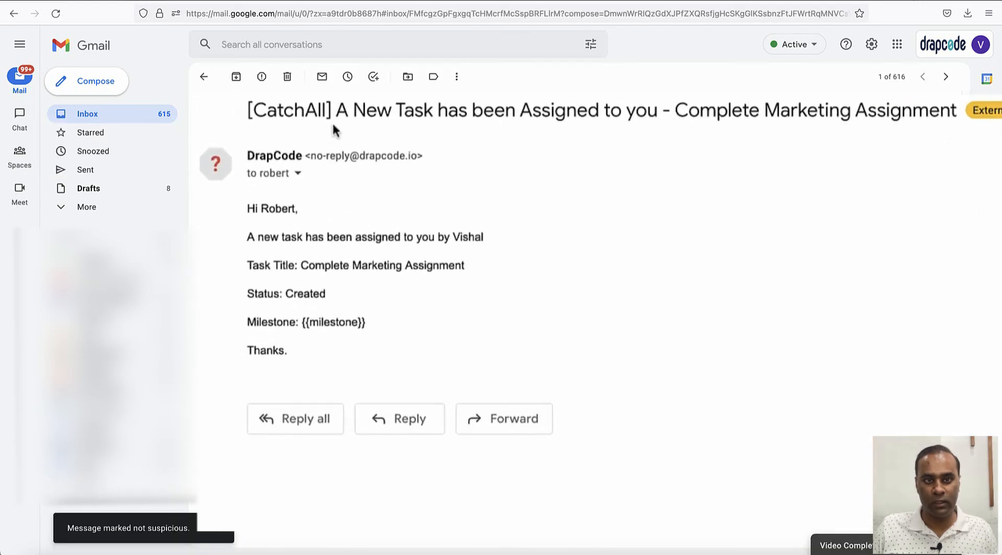
click(298, 174)
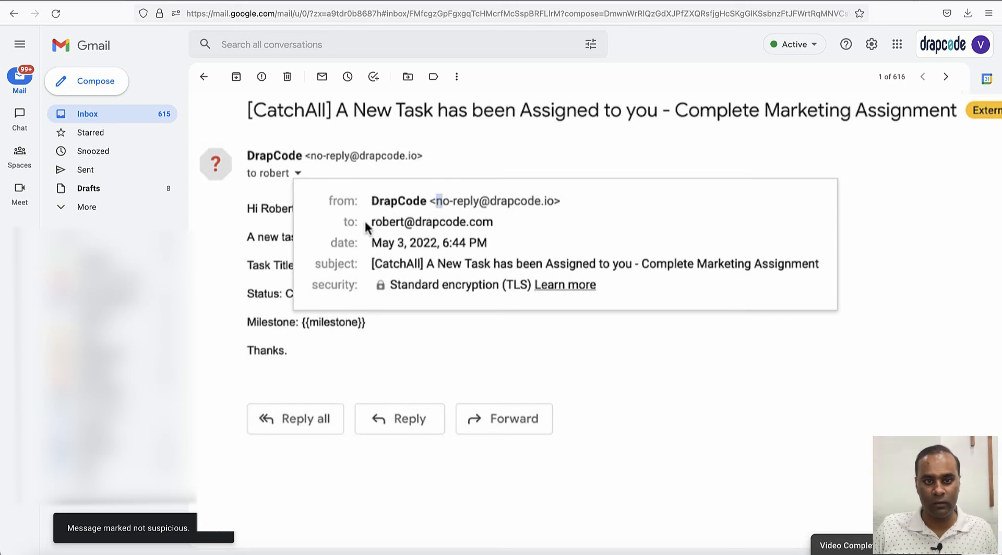
drag(367, 223, 483, 222)
drag(335, 111, 952, 116)
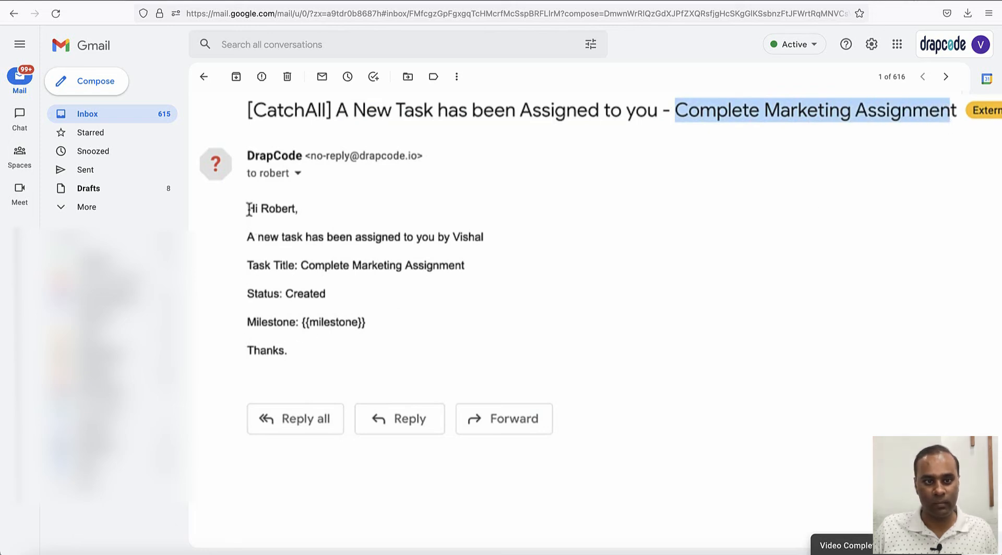
Step: Review the body: title and status filled, {{milestone}} placeholder left unresolved
drag(247, 209, 416, 327)
click(413, 333)
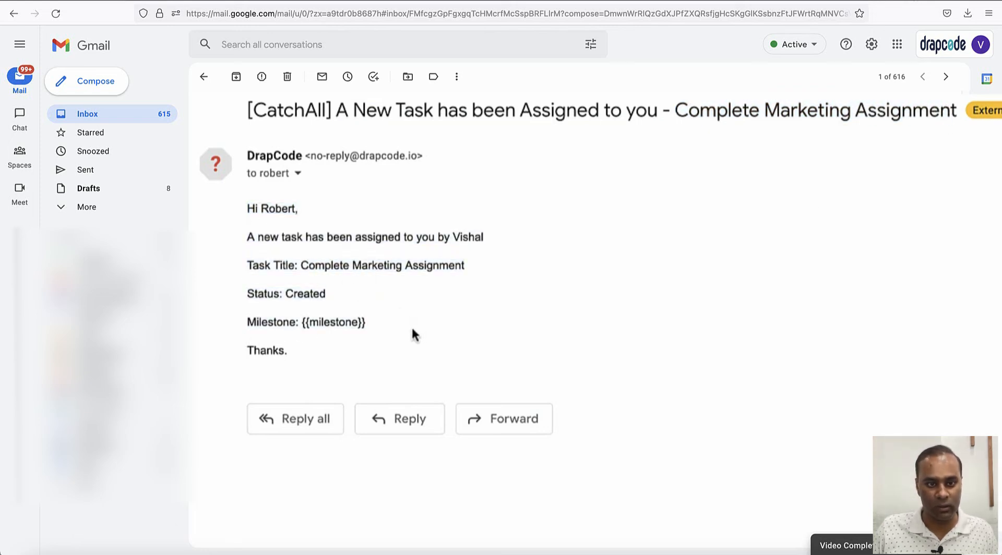
drag(302, 324, 387, 329)
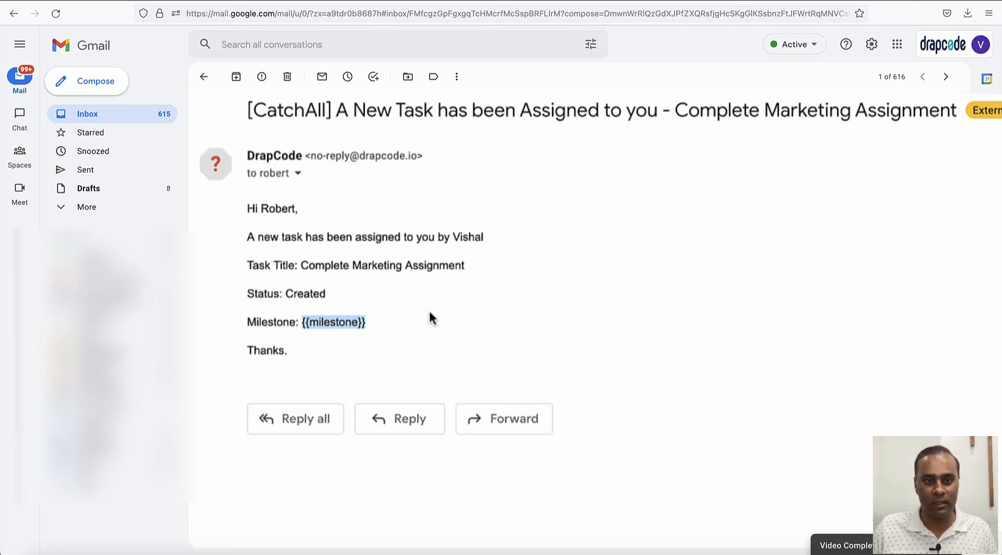
drag(298, 265, 339, 297)
click(468, 295)
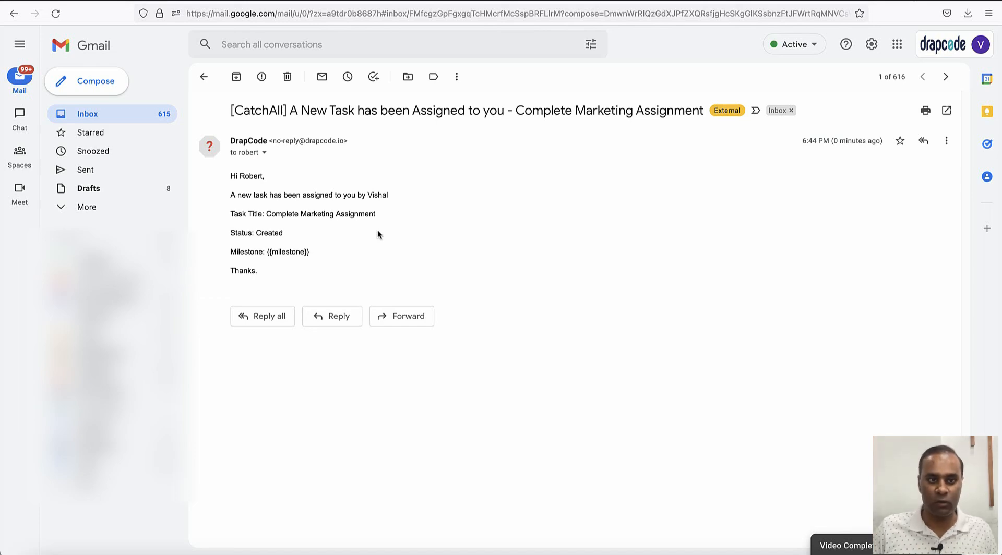
key(super+Tab)
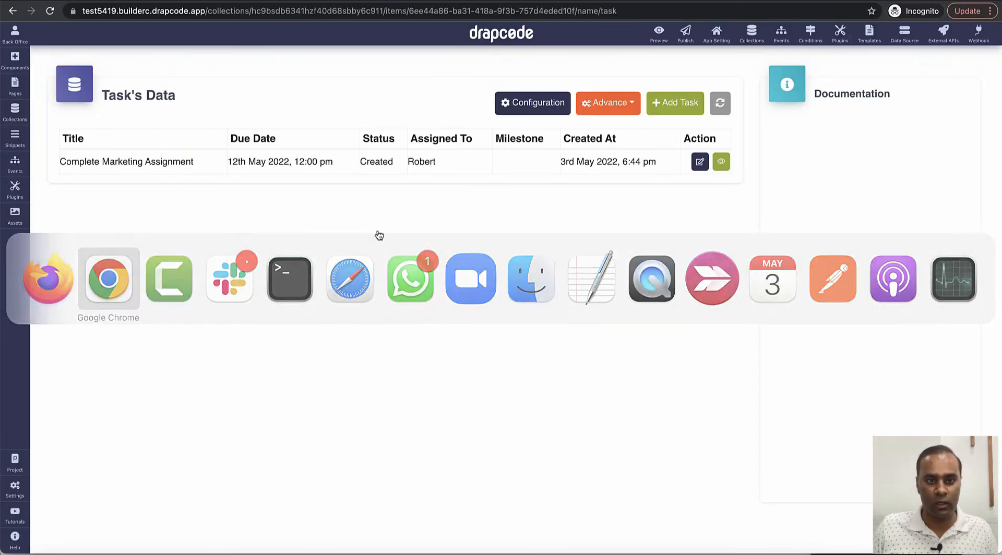
Step: In App Setting, create an Email-type constant 'System User' holding the system e-mail address
mouse_move(16, 470)
mouse_move(15, 487)
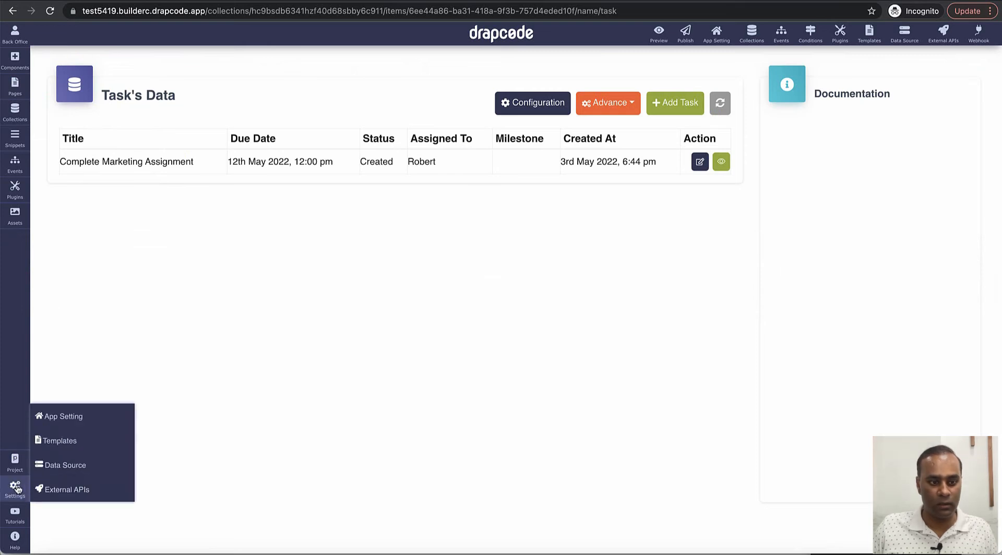
click(68, 424)
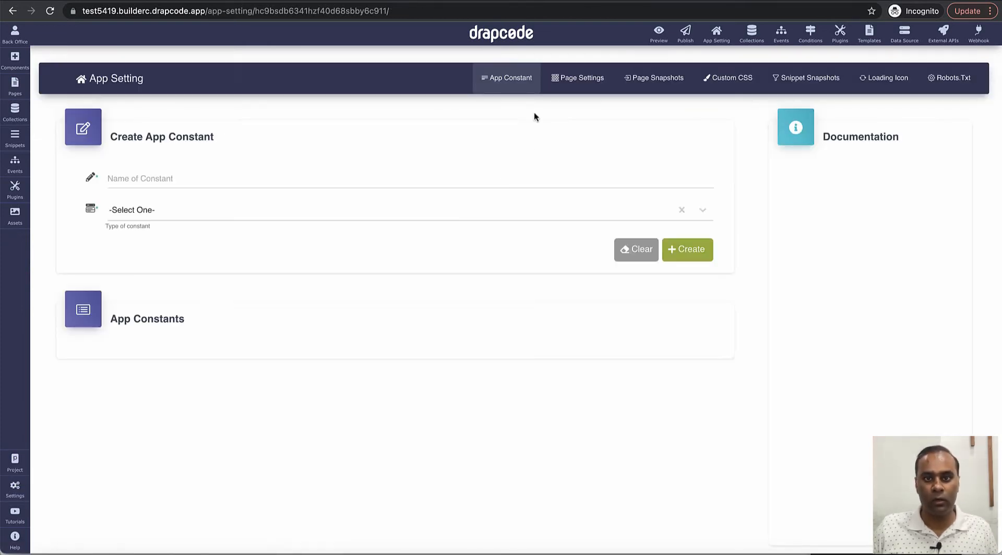
click(393, 177)
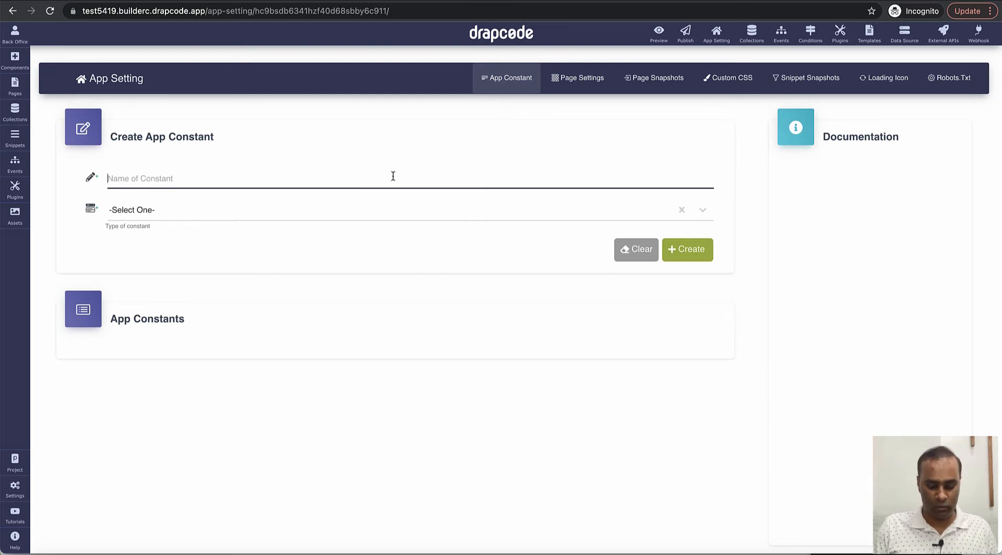
text(System Us)
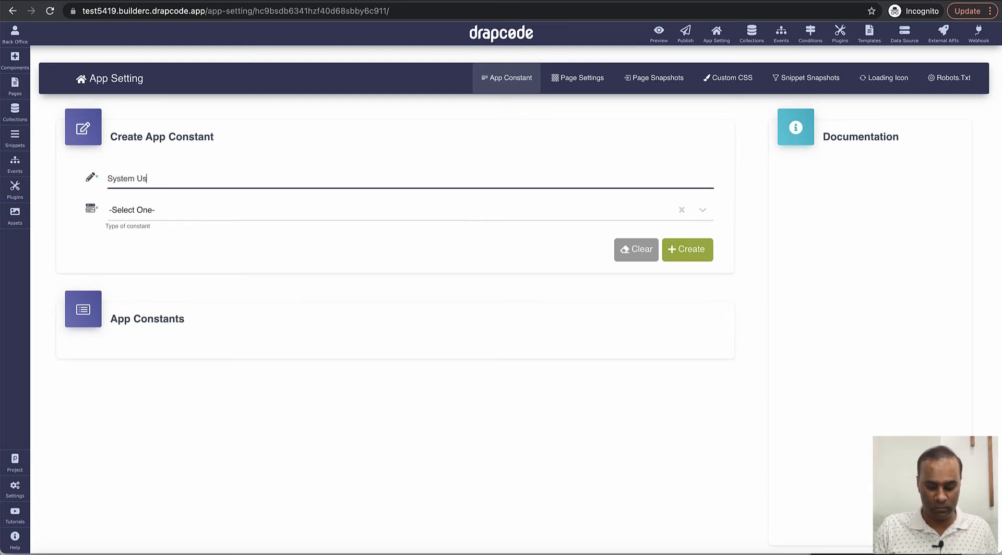
text(er)
click(394, 210)
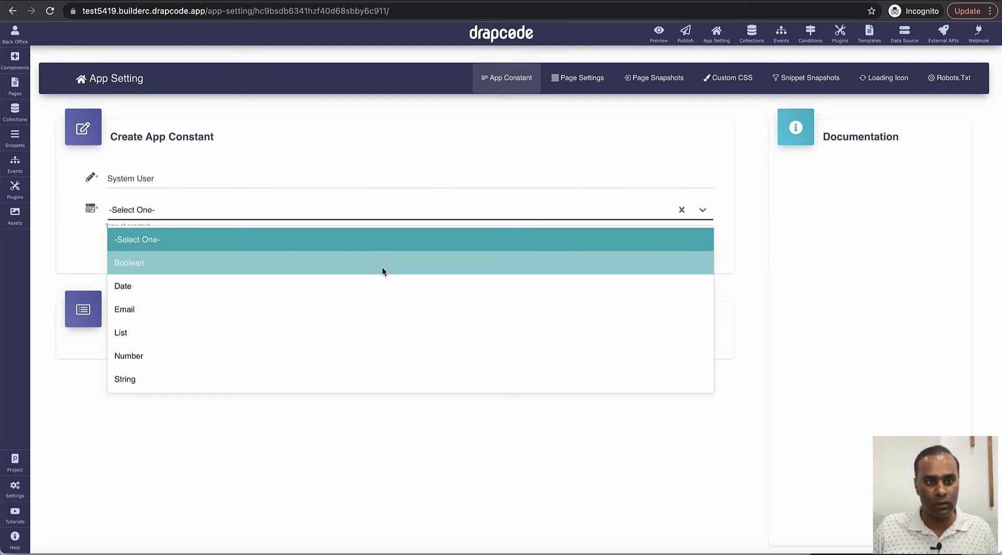
click(375, 308)
click(311, 244)
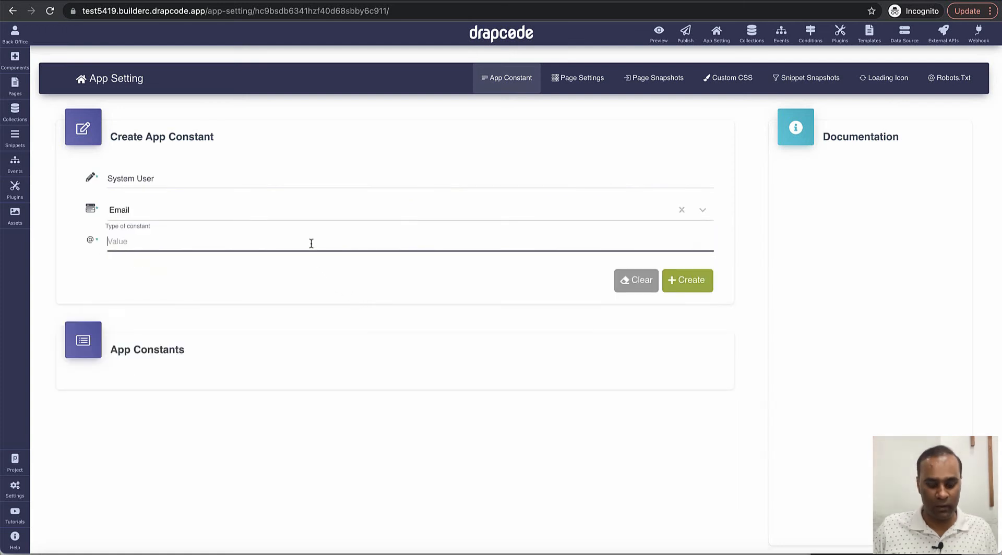
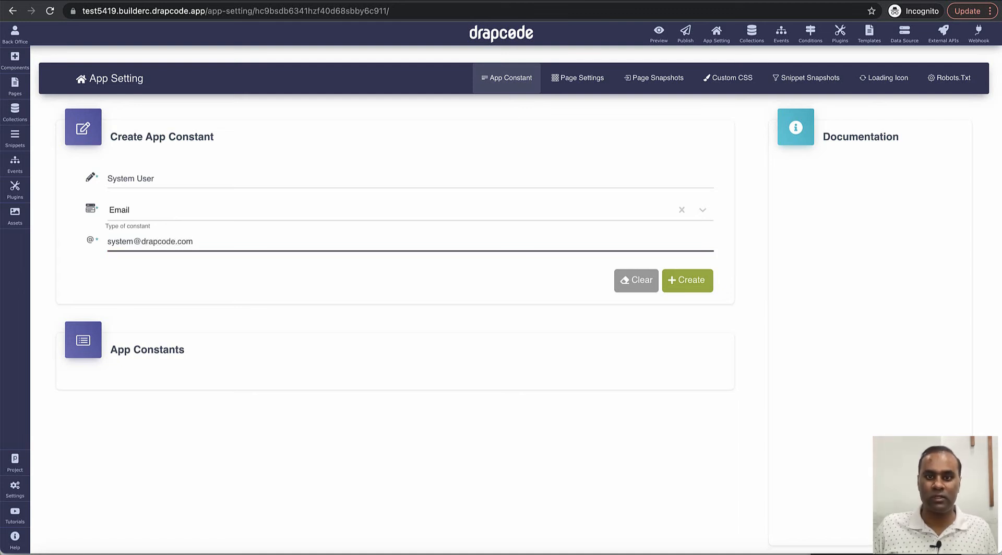
click(695, 287)
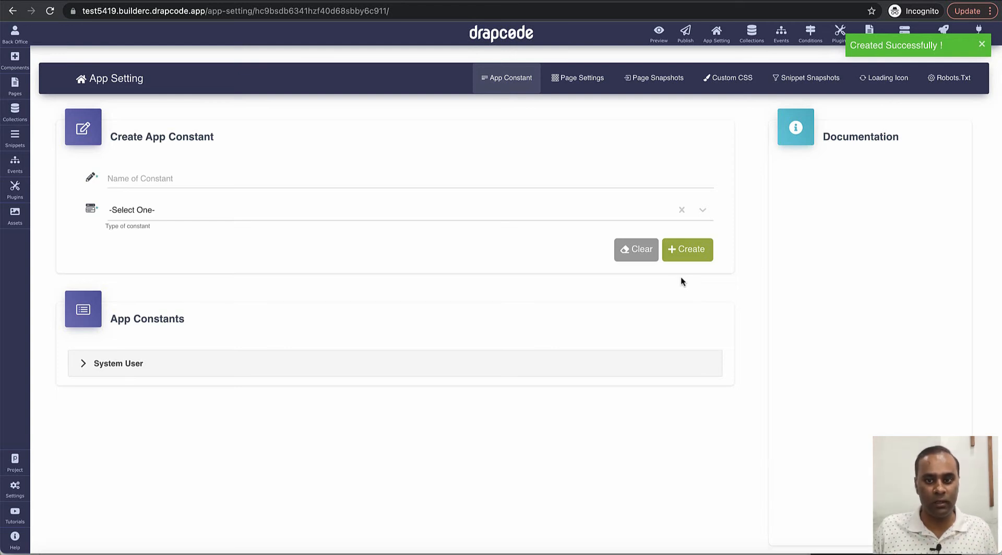
click(213, 363)
click(212, 367)
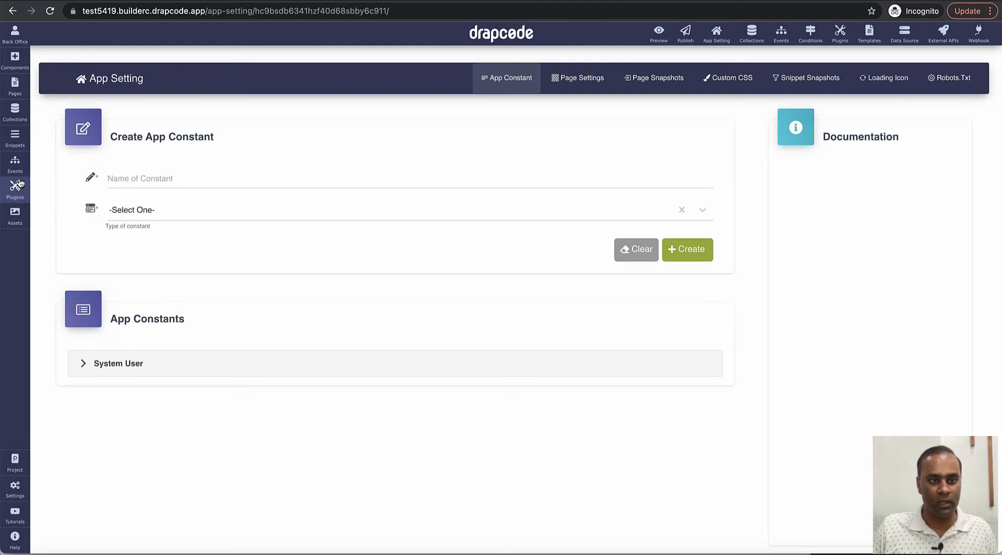
Step: Create a mail template 'System Email After Task Assignment' for the Task collection
mouse_move(23, 491)
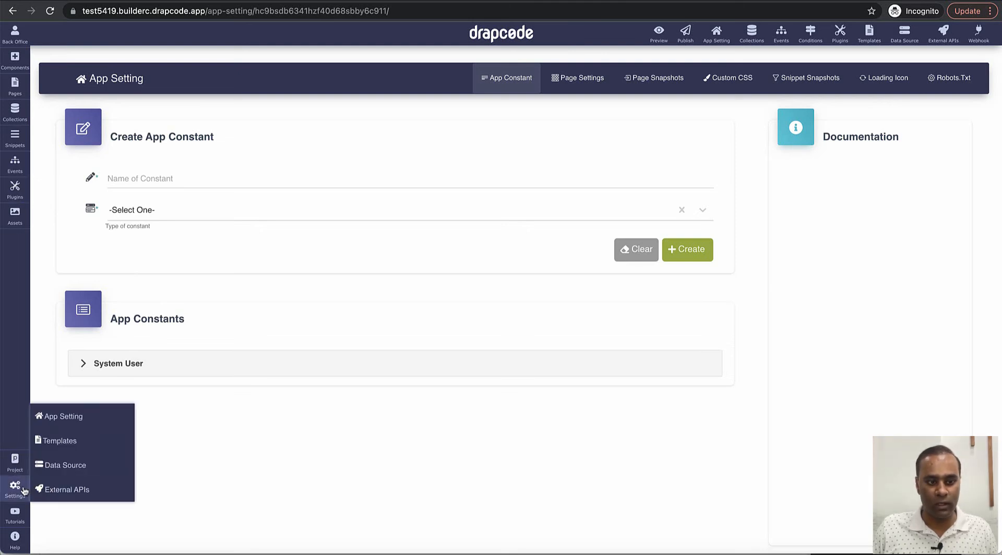
click(78, 441)
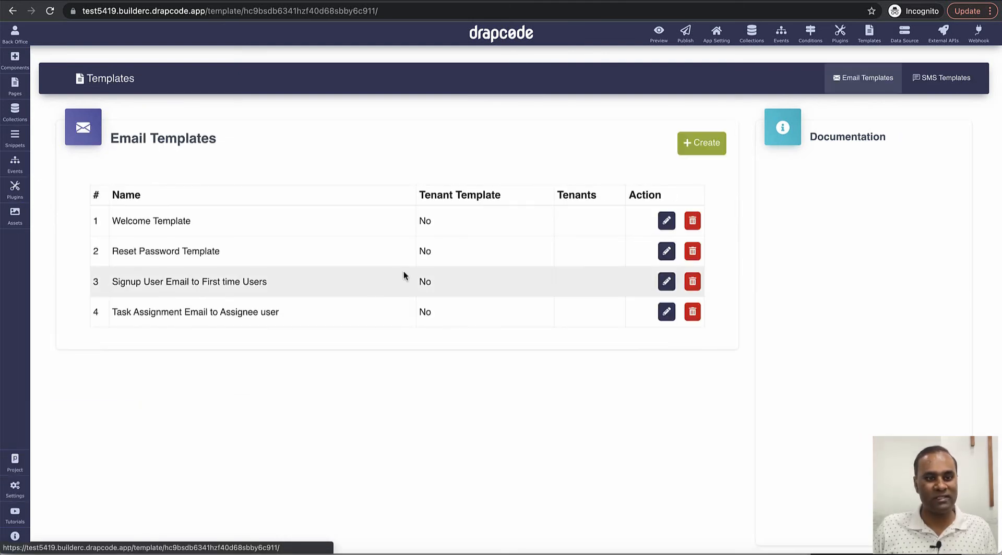
click(703, 144)
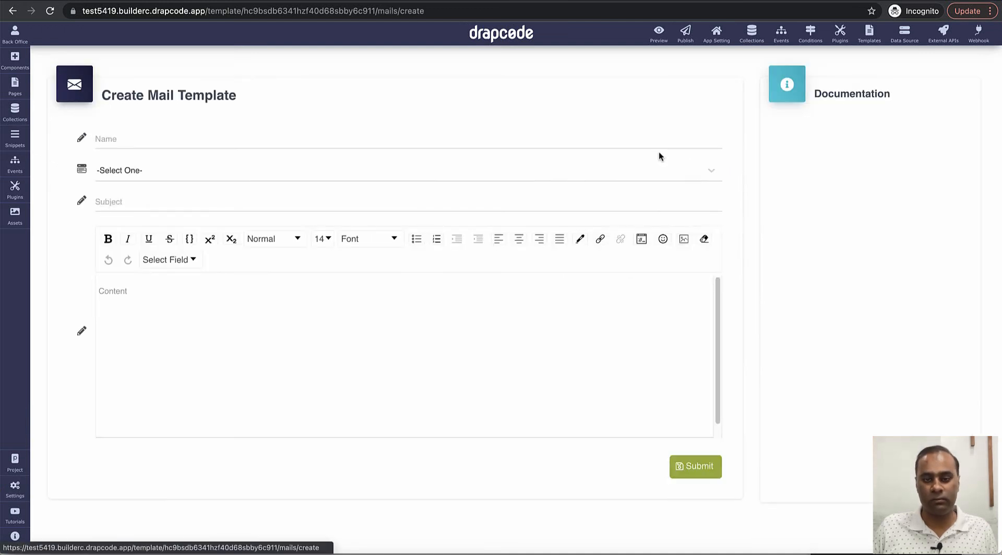
click(471, 143)
text(Sys)
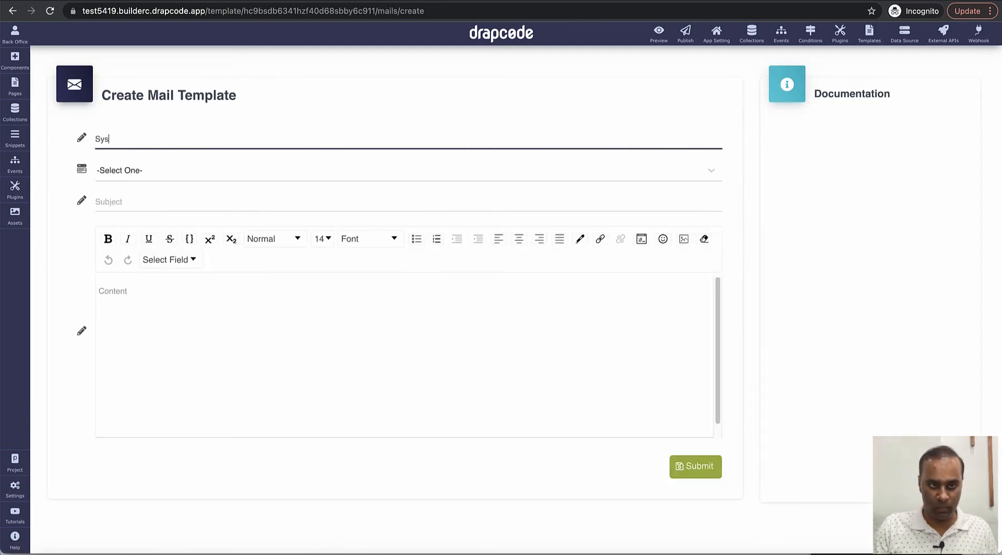
text(tem Email)
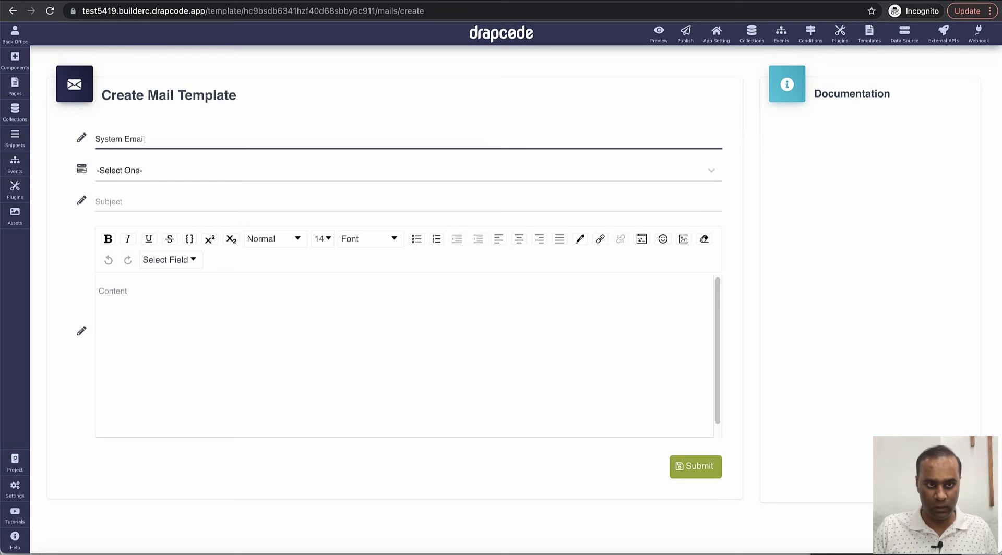
text( After Task)
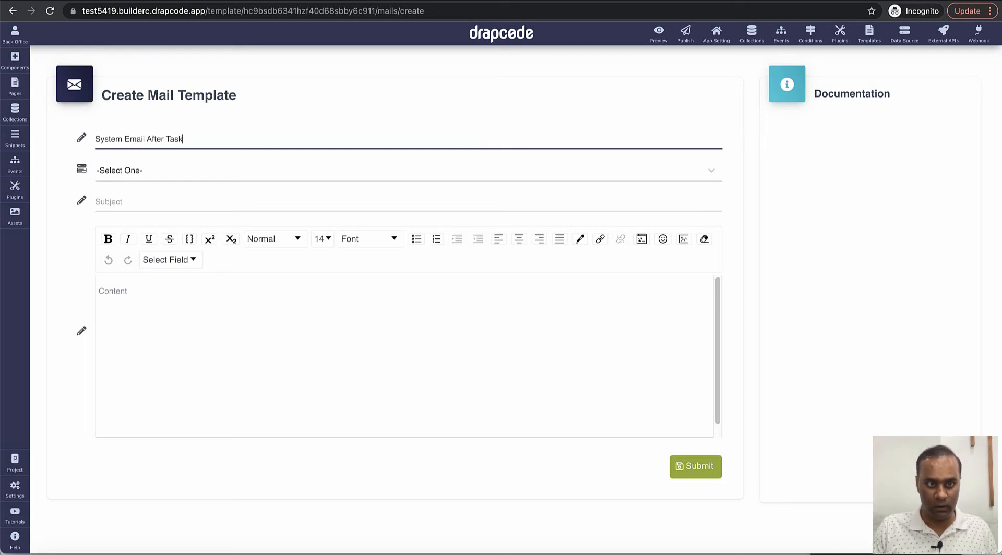
text( Assignment)
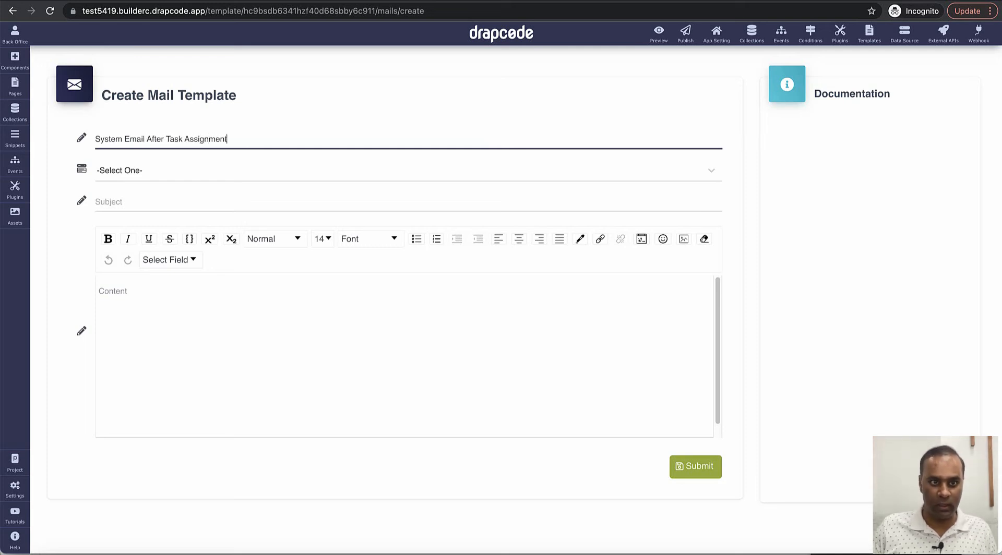
click(468, 177)
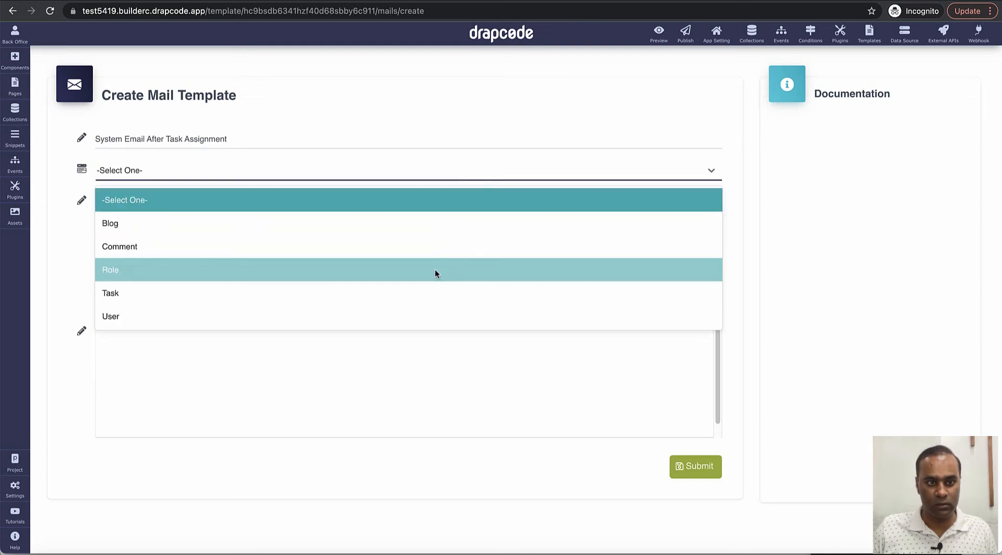
click(431, 286)
Step: Set the subject to 'New task Created' and insert the task Title field into the body
click(190, 202)
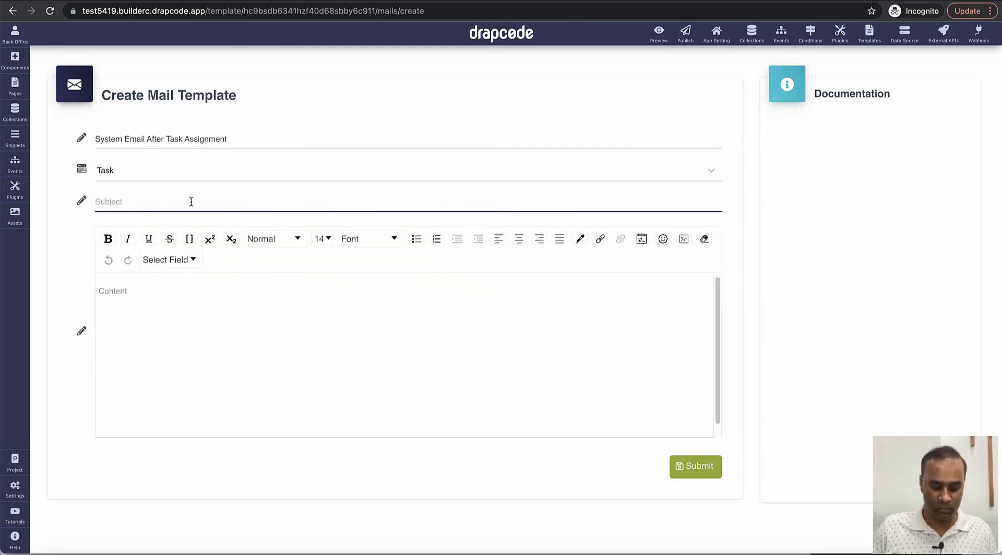
text(New task Created -)
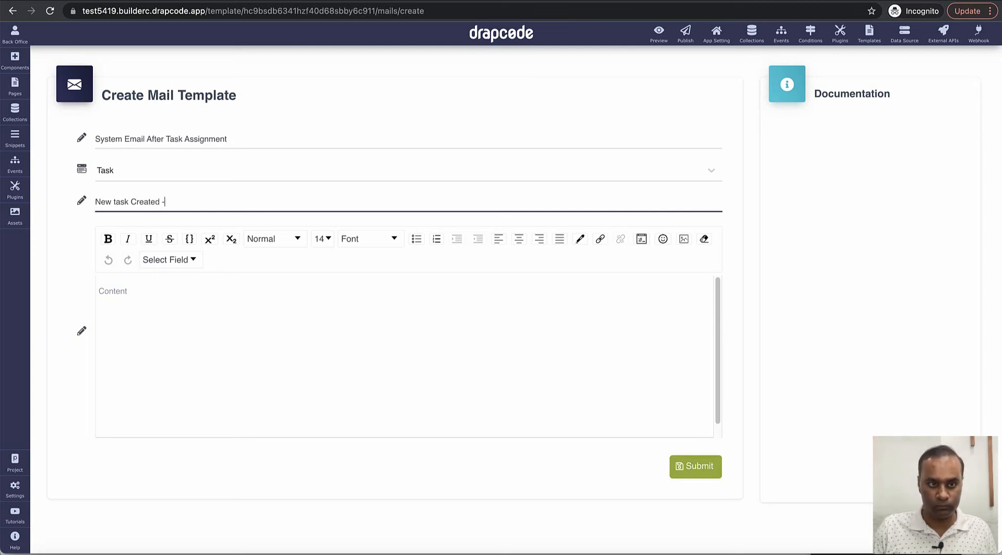
click(170, 260)
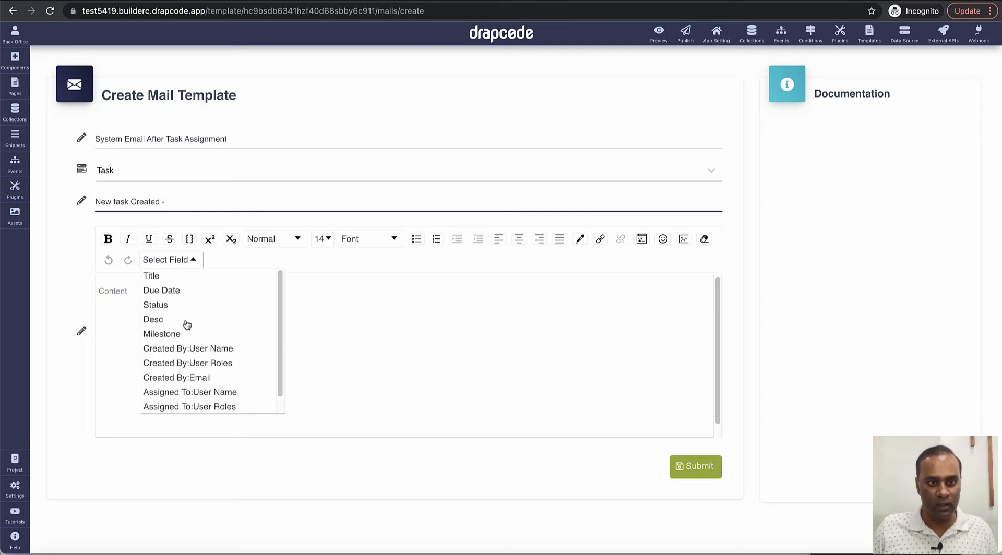
click(181, 279)
drag(129, 291, 6, 298)
key(ctrl+c)
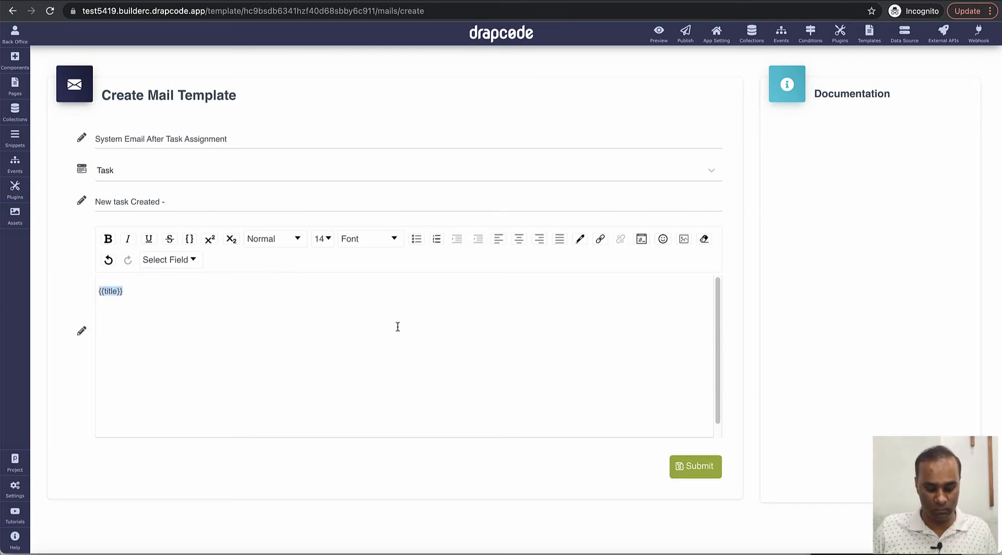
Step: Append the title placeholder to the subject and start the body with 'Hi Admin,'
click(293, 209)
key(ctrl+v)
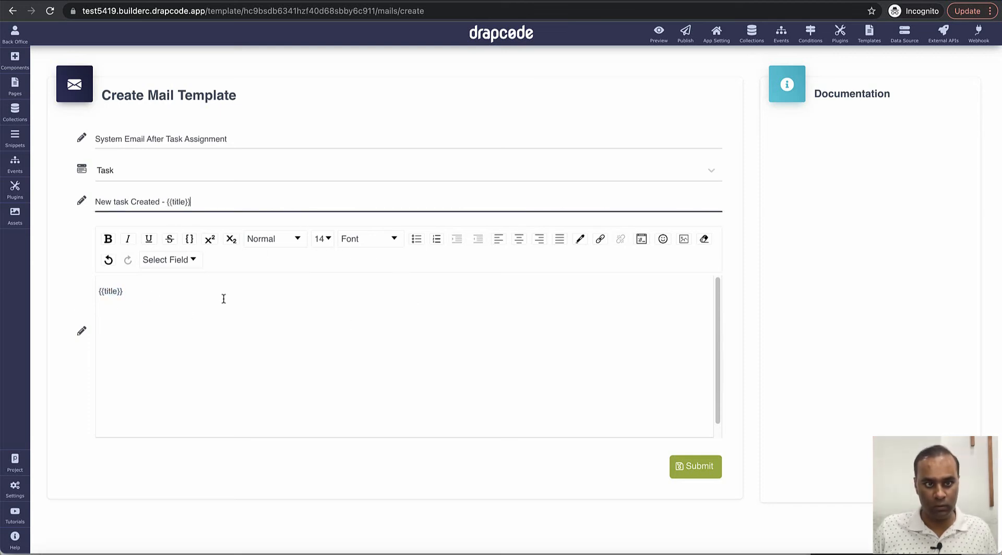
click(223, 298)
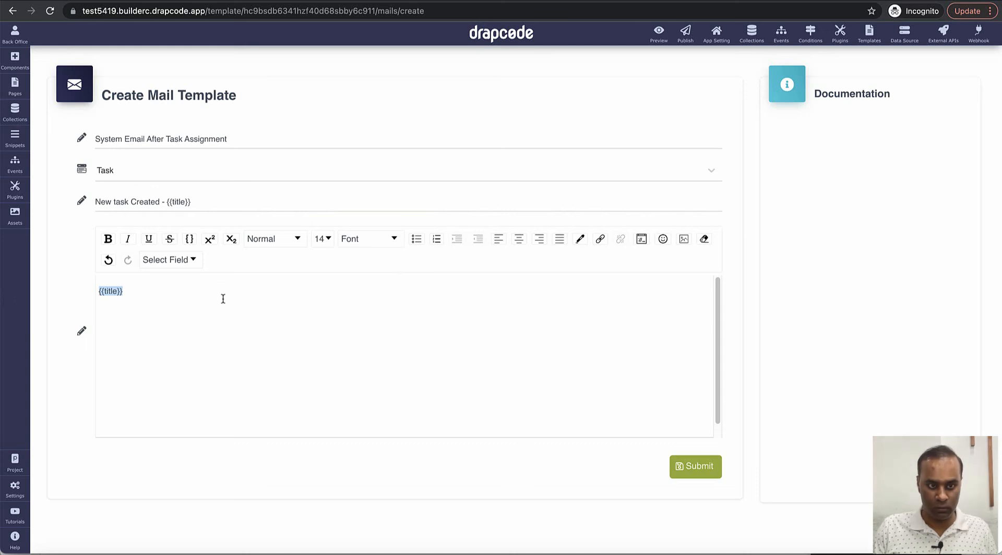
text(Hi Admin,)
key(Return)
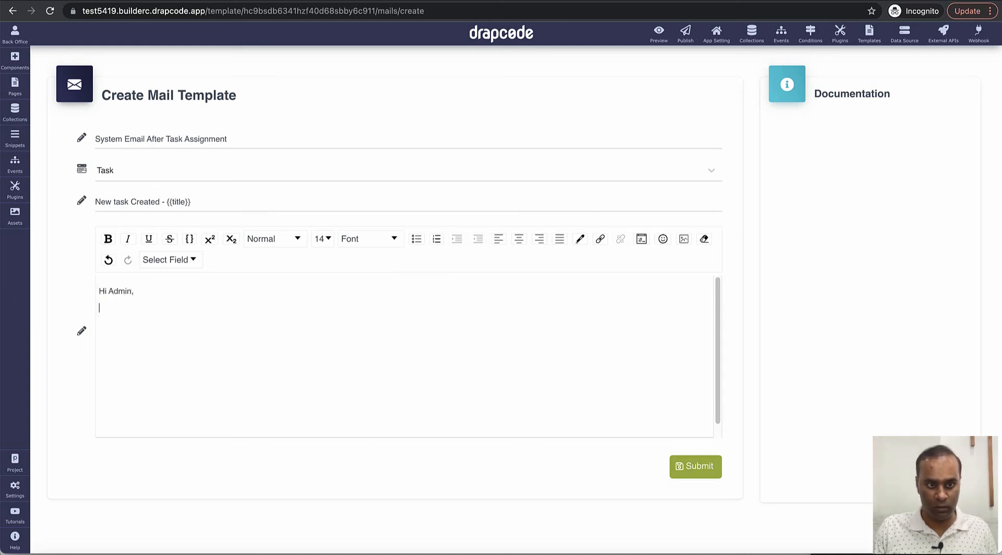
key(Return)
Step: Write 'A New task has been createe by' [creator] 'and assigned to' [assignee] using field placeholders
text(A New ta)
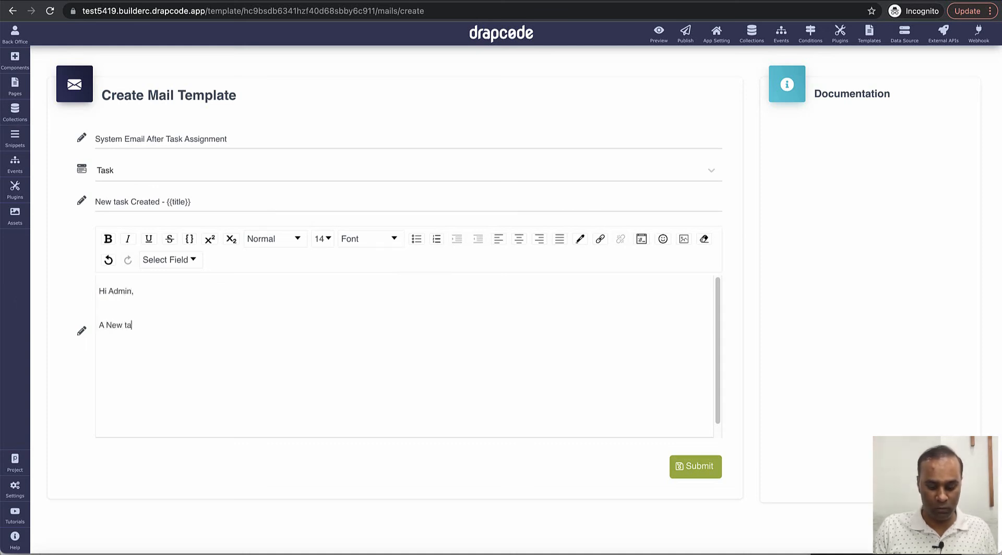
text(sk has been c)
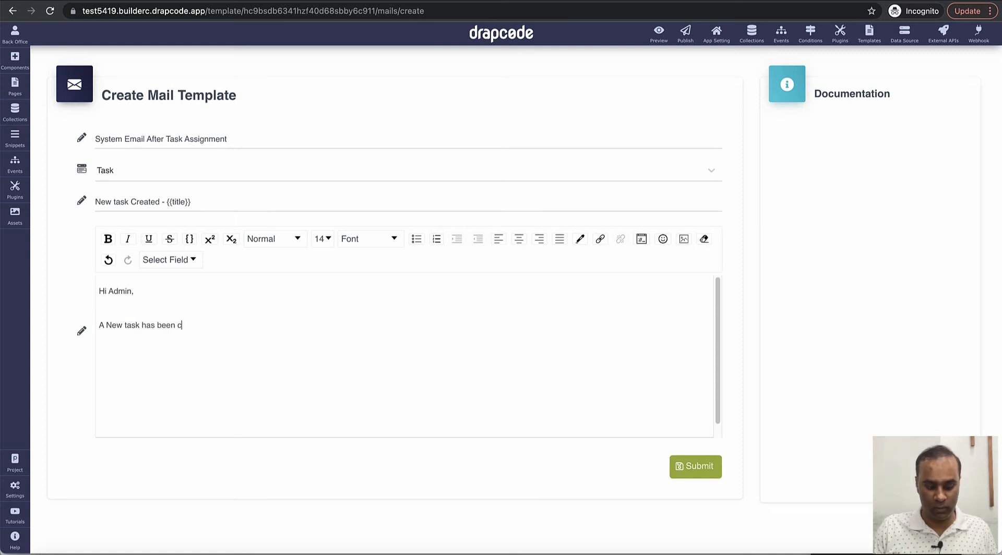
text(reatee)
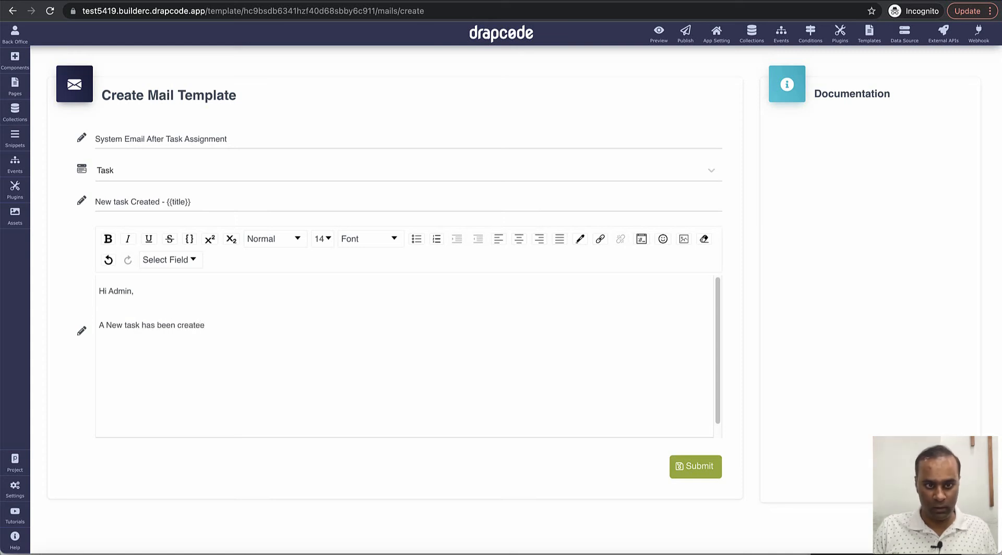
key(BackSpace)
text(d by)
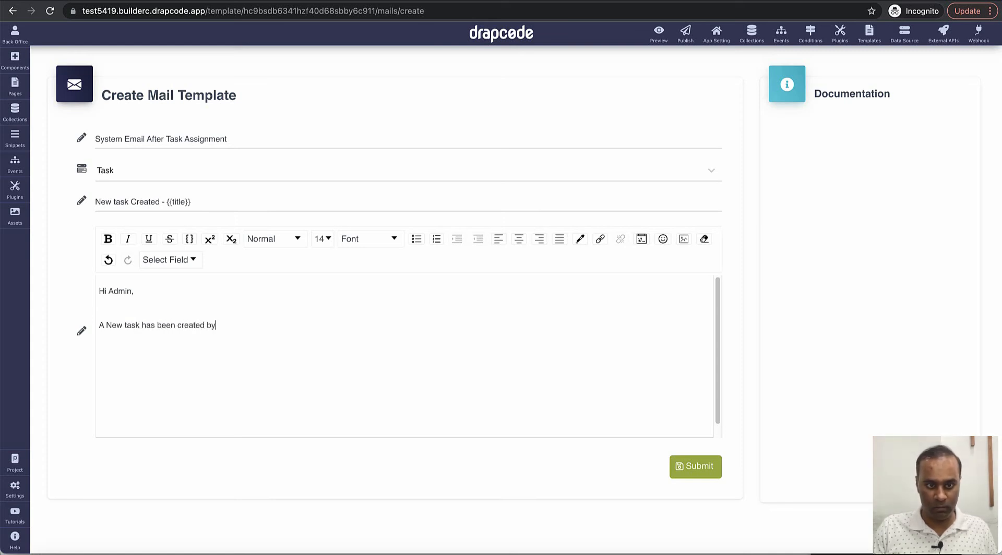
click(168, 265)
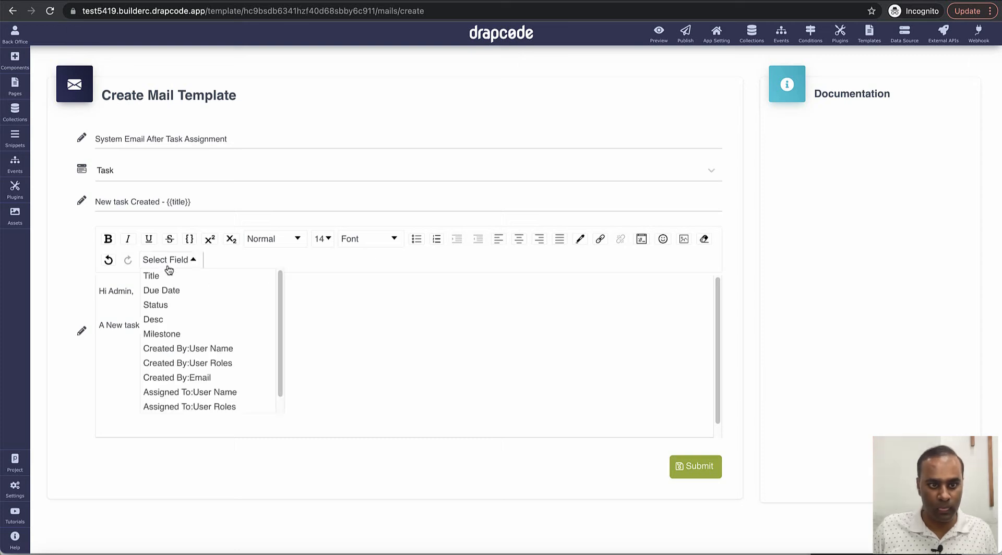
click(202, 348)
text(and )
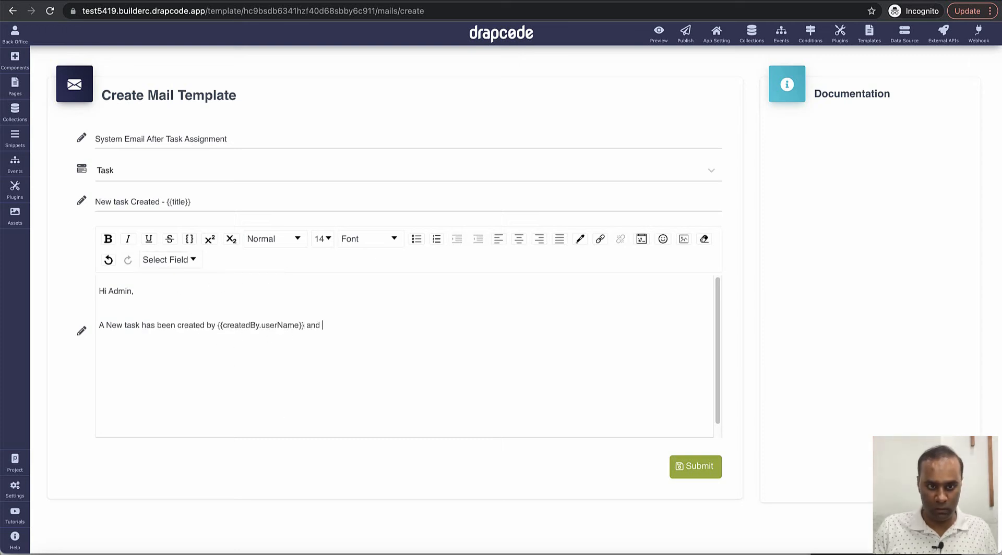
text(assigned to)
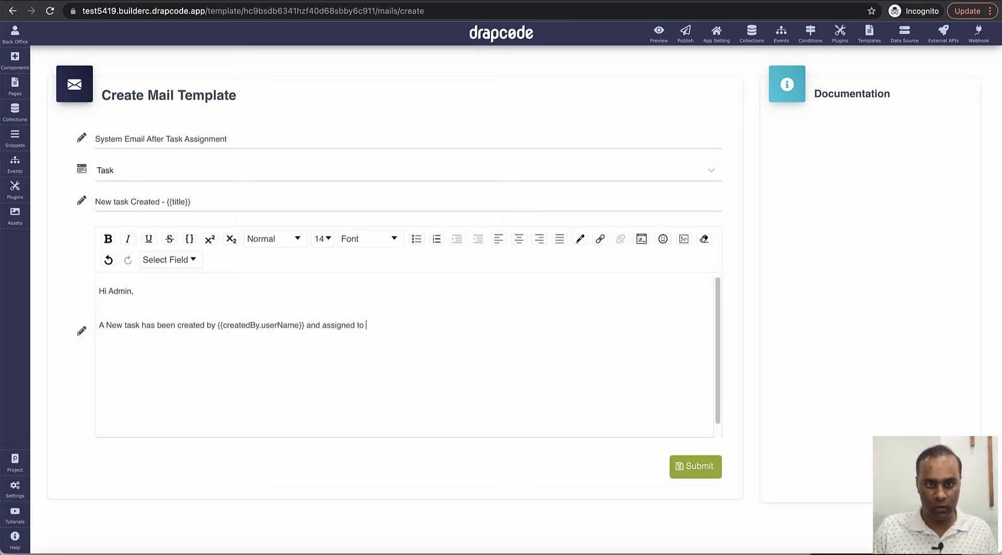
click(176, 261)
scroll(199, 345, down, 1)
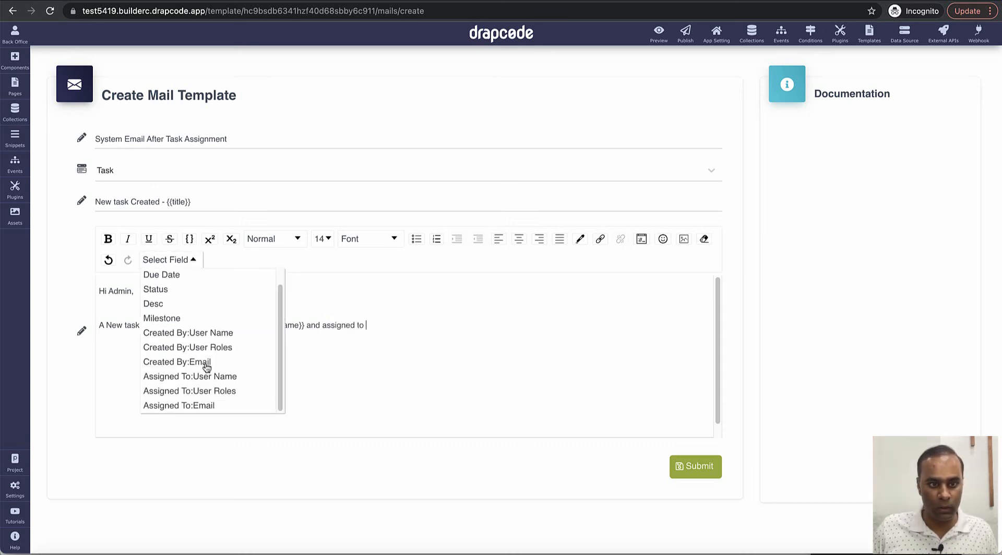
click(207, 377)
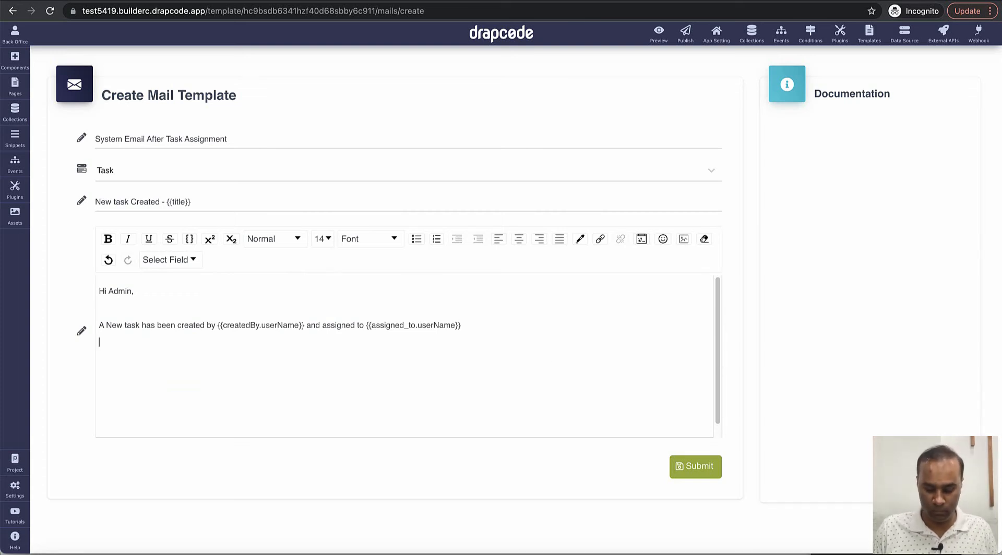
Step: Add 'Task Title is:' with the title placeholder and '& Status is' with the status placeholder
text(Task Ti)
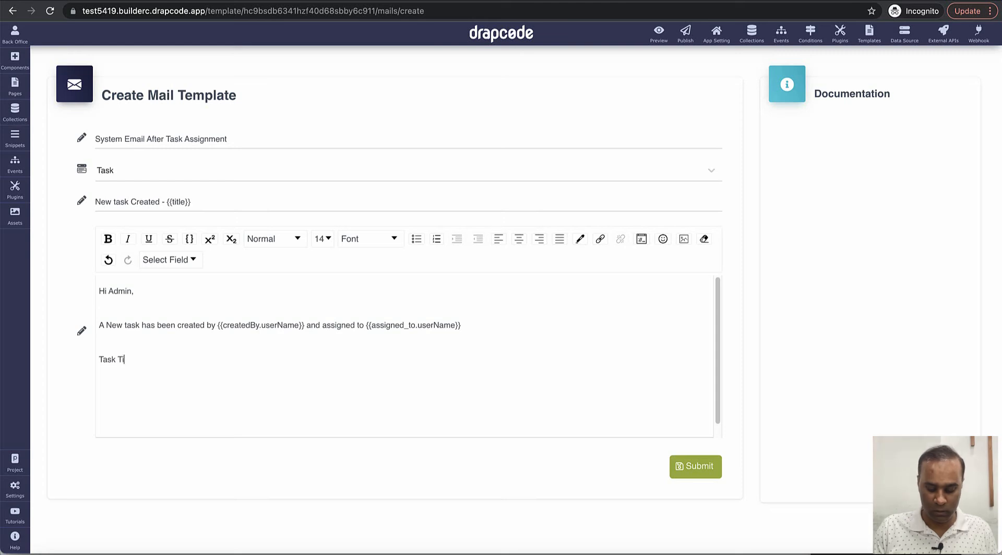
text(tle is:)
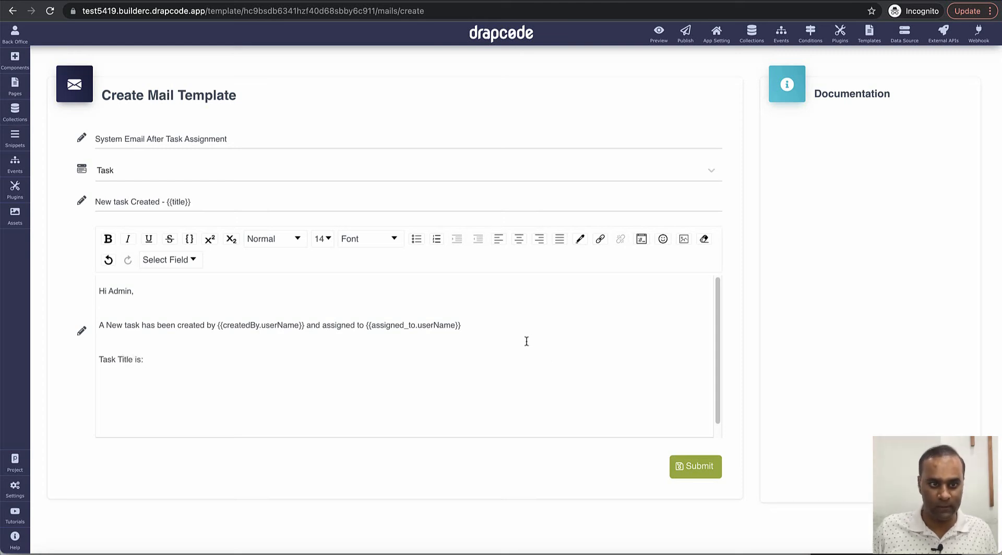
click(149, 265)
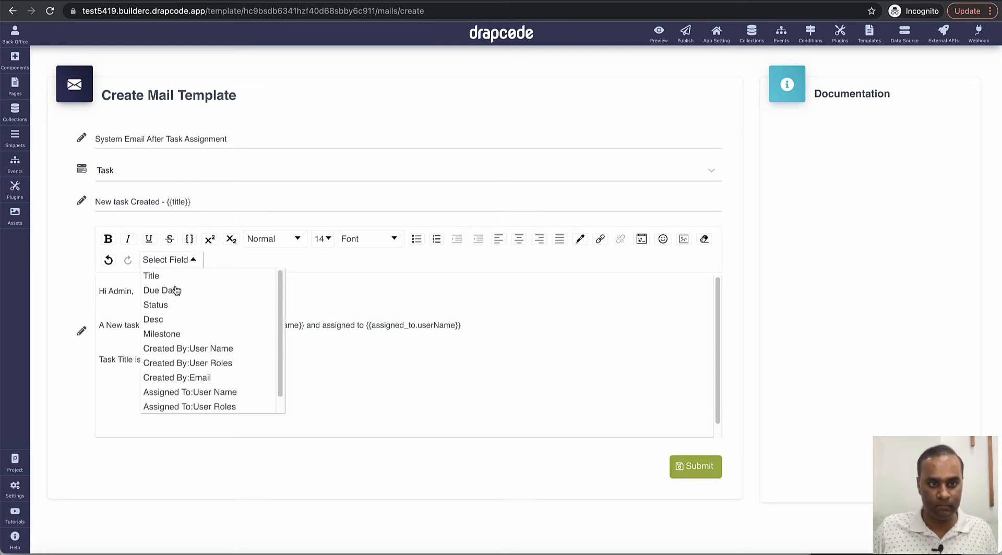
click(178, 283)
text(& Status us)
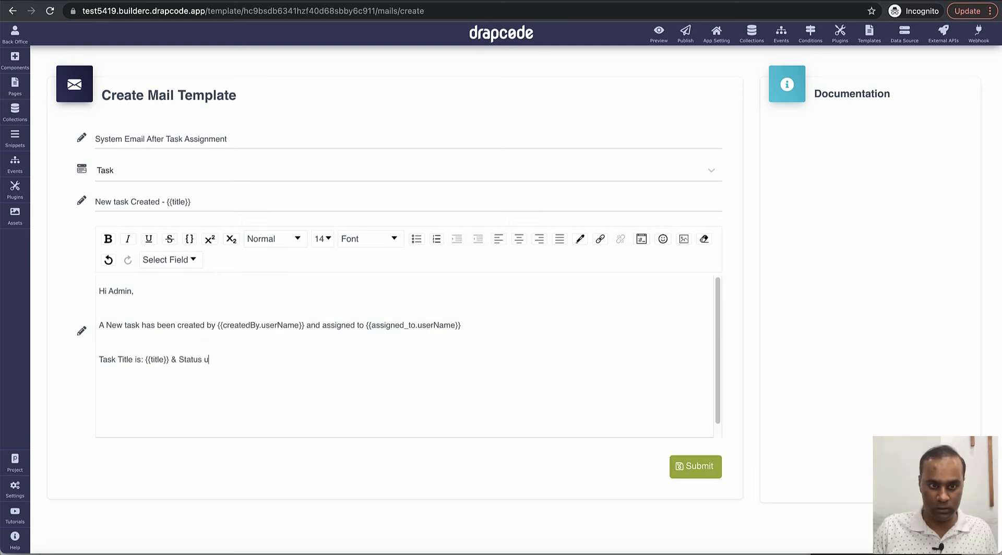
key(BackSpace)
text(is)
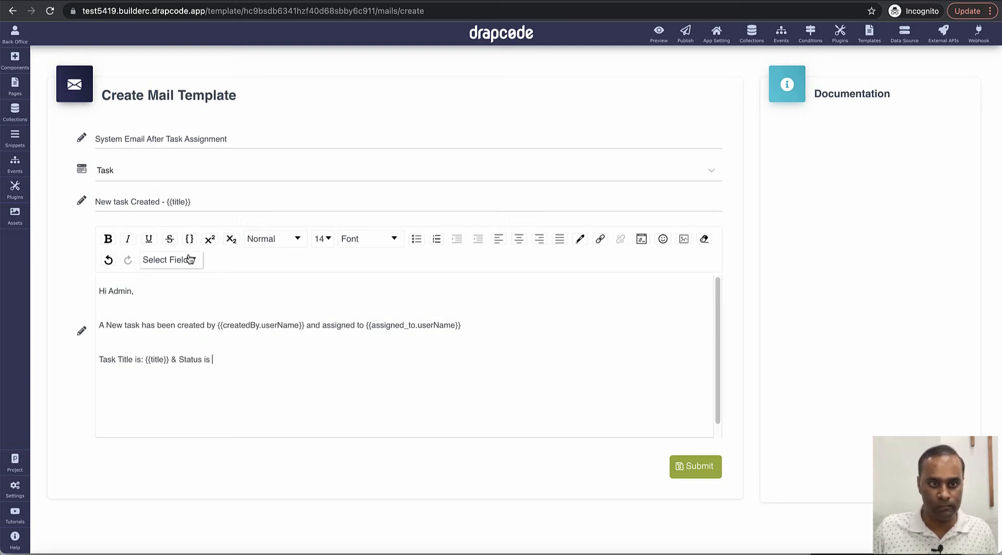
click(190, 260)
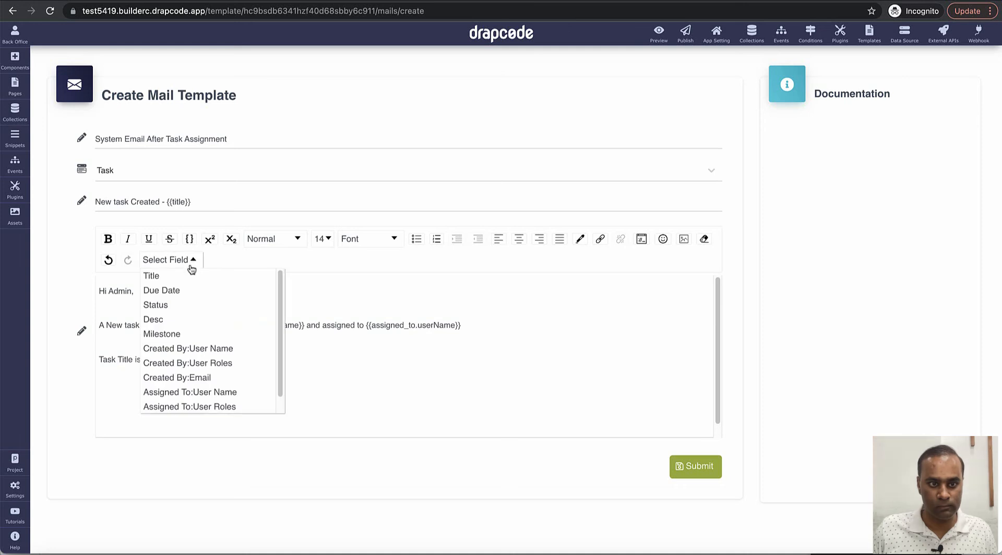
click(197, 308)
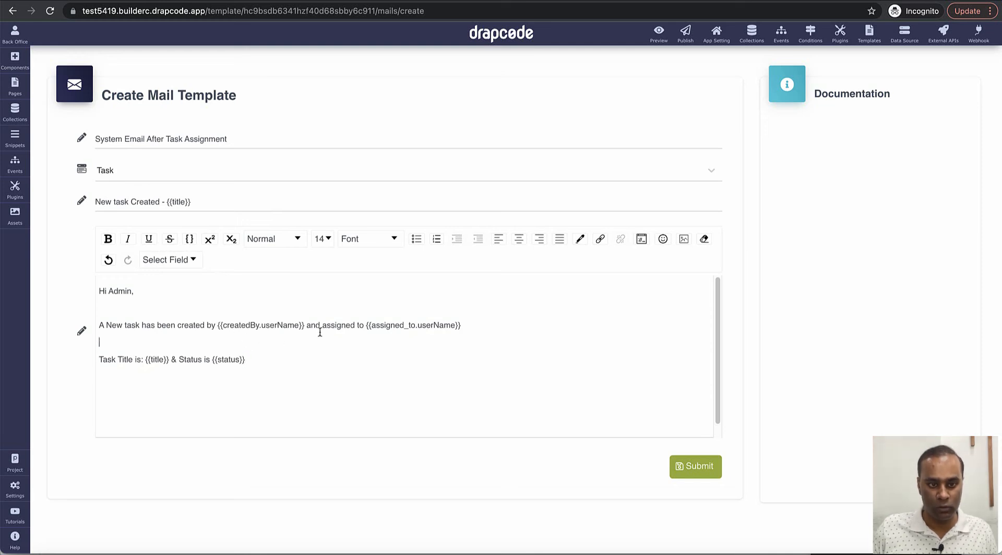
Step: Bold the creator and assignee user-name placeholders and save the template
drag(304, 327, 216, 327)
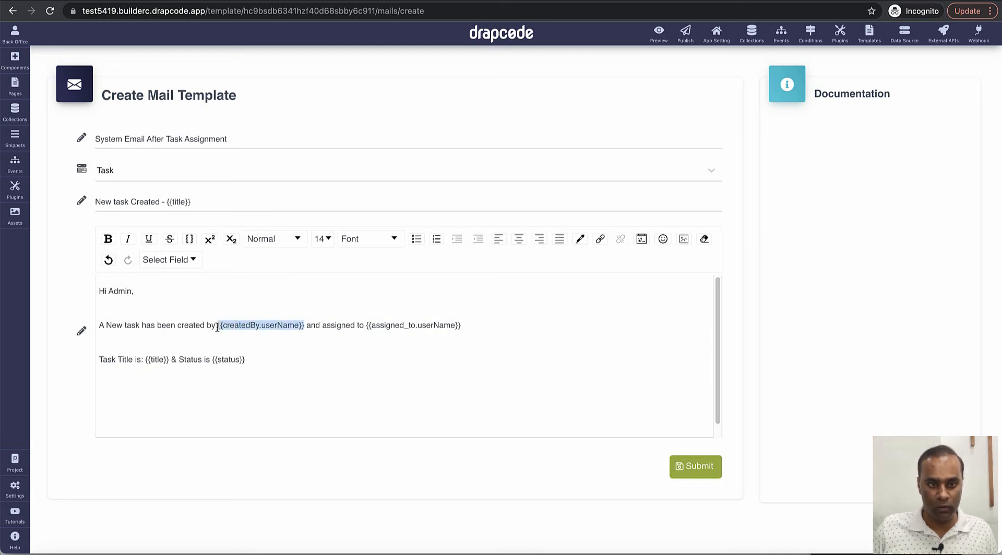
key(ctrl+b)
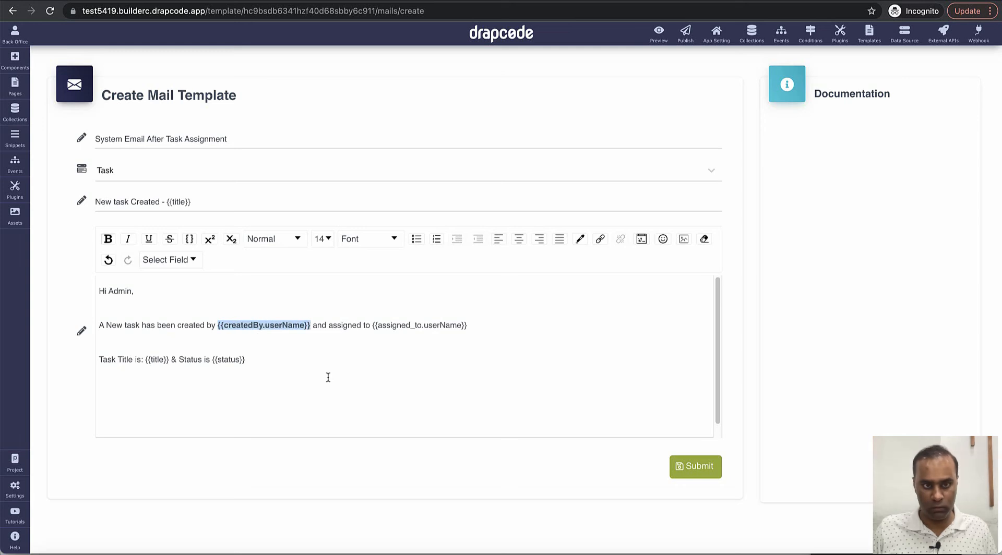
click(389, 344)
drag(371, 326, 467, 327)
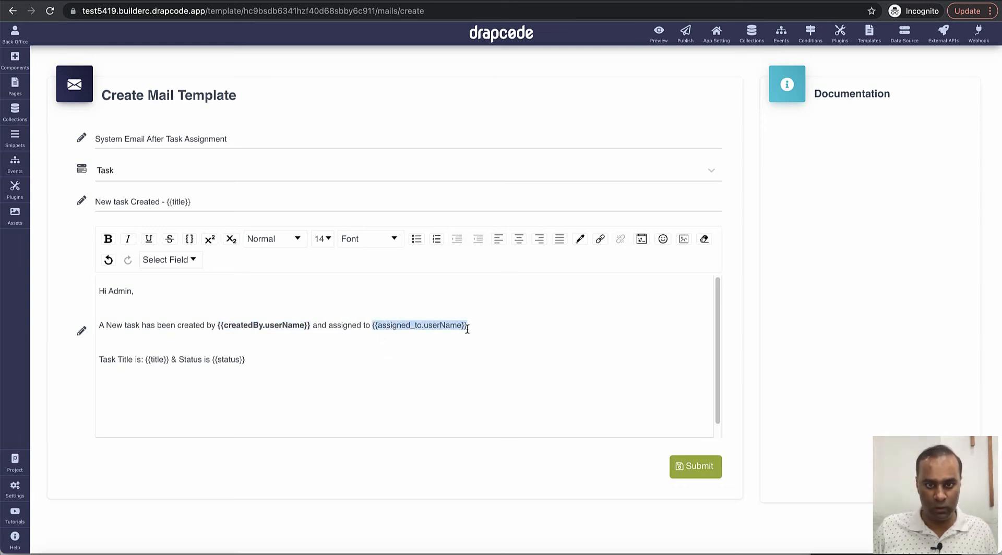
key(ctrl+b)
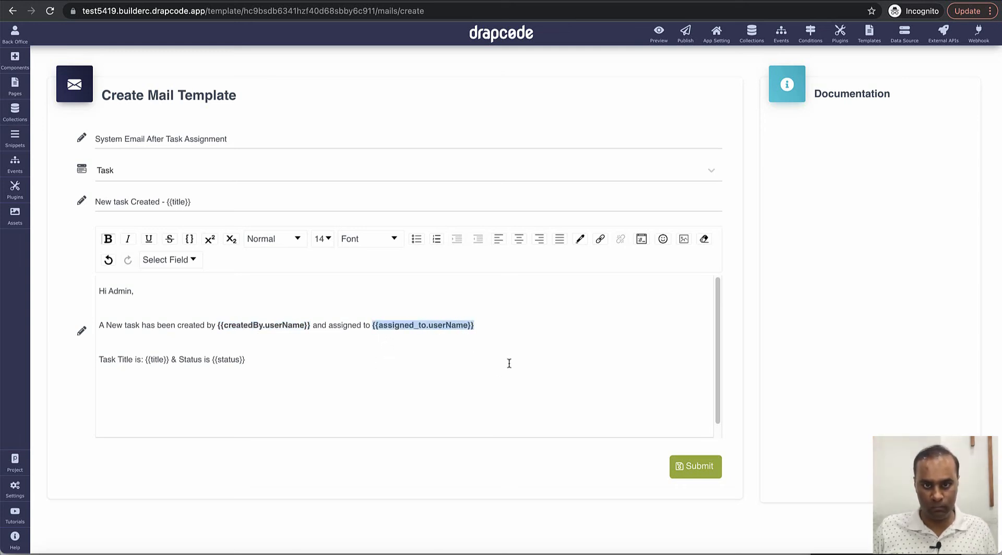
click(518, 358)
click(704, 473)
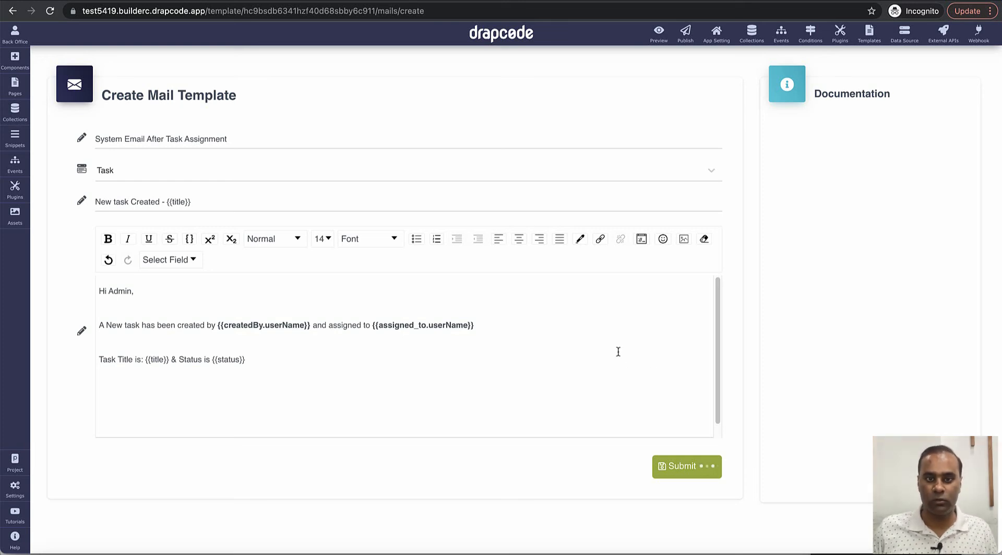
Step: Delete the Page Redirect step from the Create Task and Send Email to Assignee event, then edit Send Dynamic Email
click(15, 164)
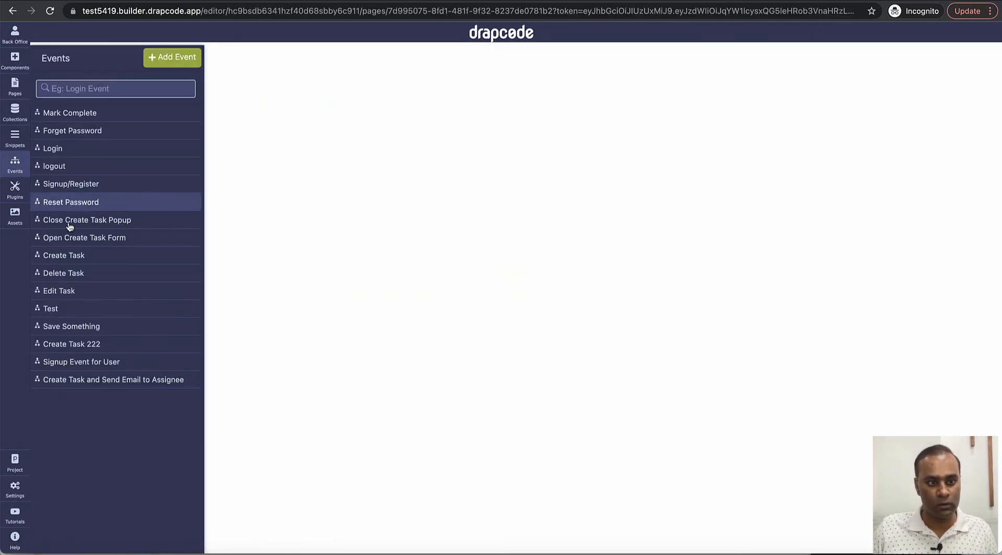
click(104, 388)
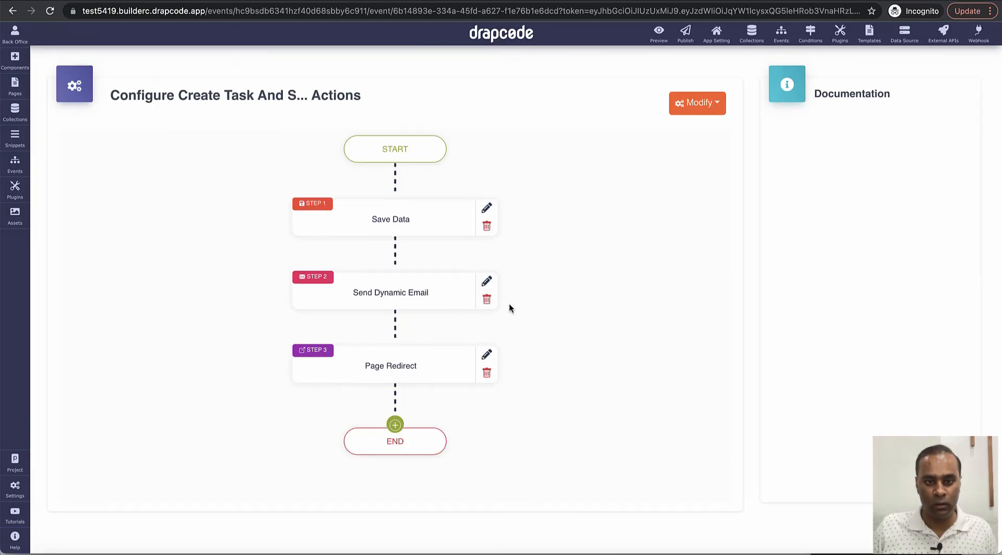
click(486, 373)
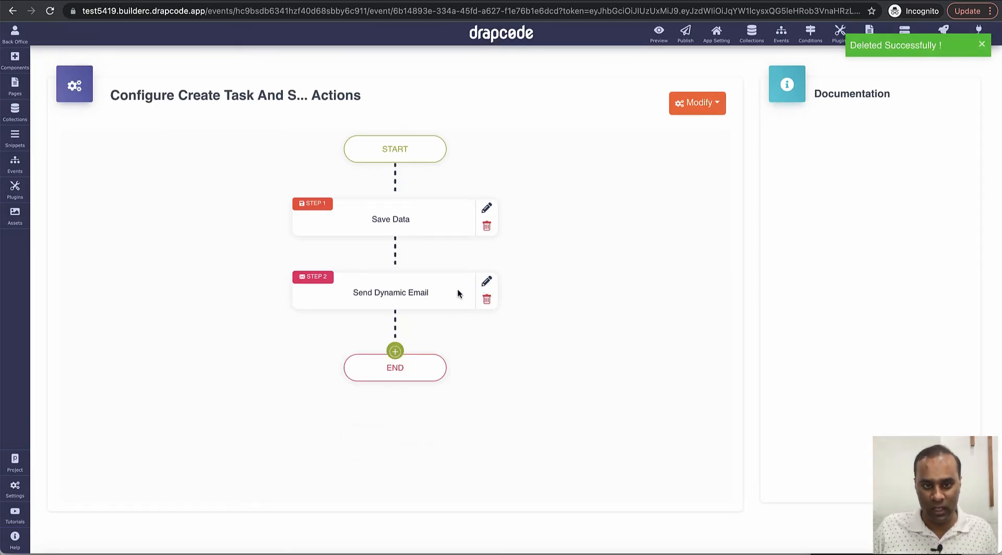
click(484, 287)
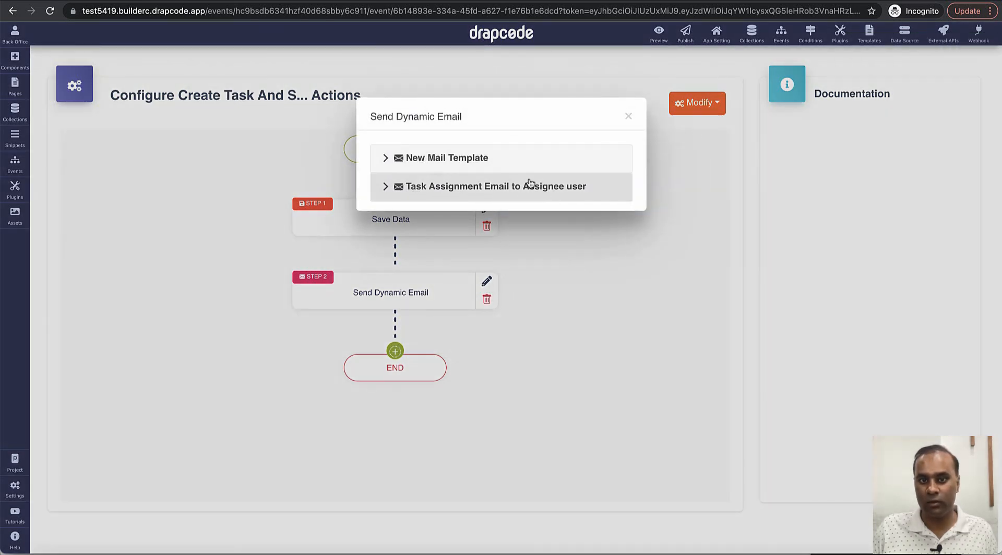
Step: Add a dynamic email using the System Email After Task Assignment template sent to System User, and save
click(469, 159)
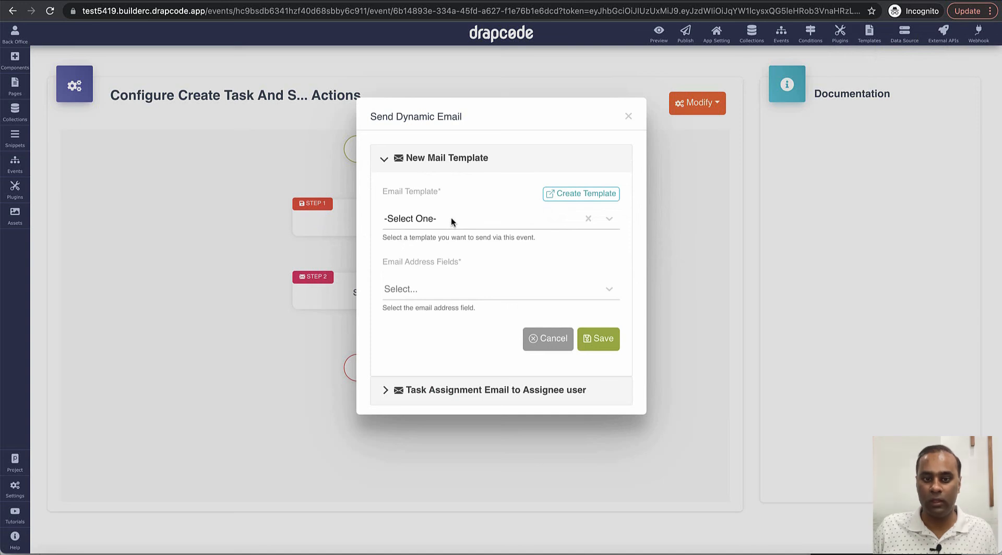
click(451, 217)
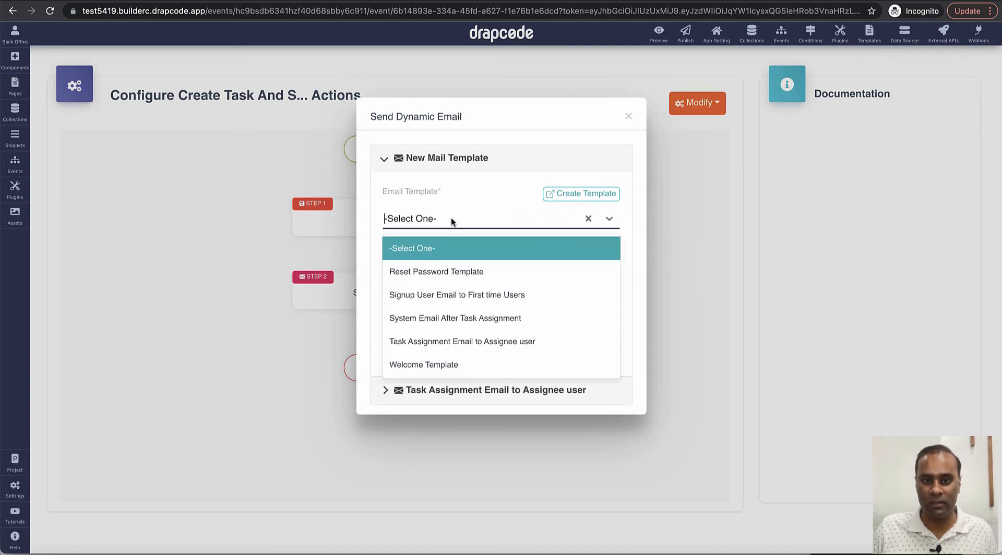
click(452, 318)
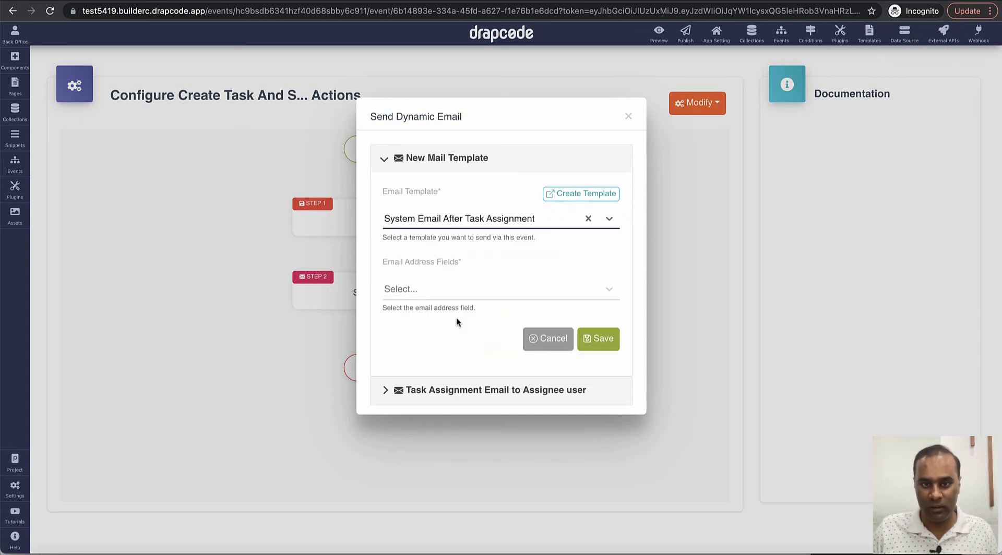
click(481, 292)
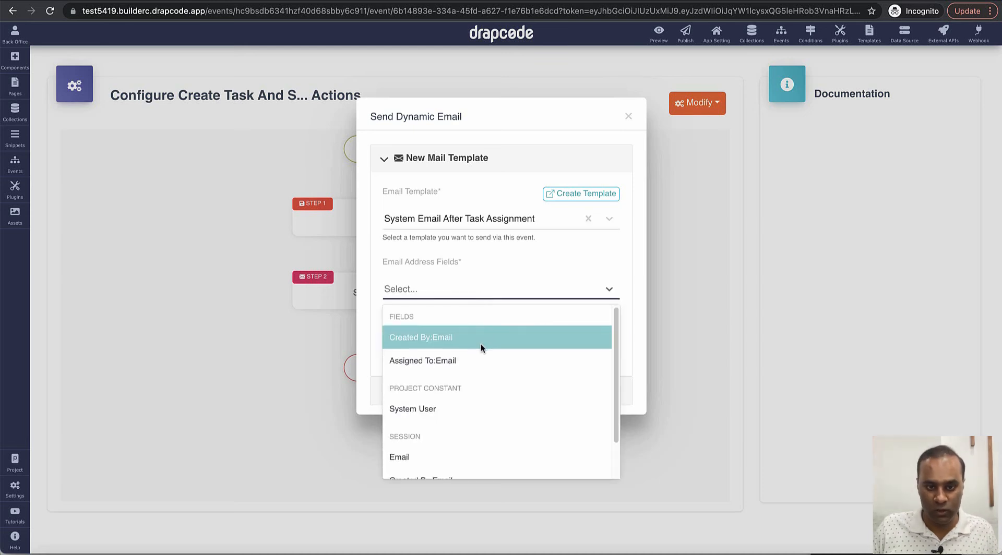
scroll(481, 343, down, 1)
scroll(480, 343, up, 1)
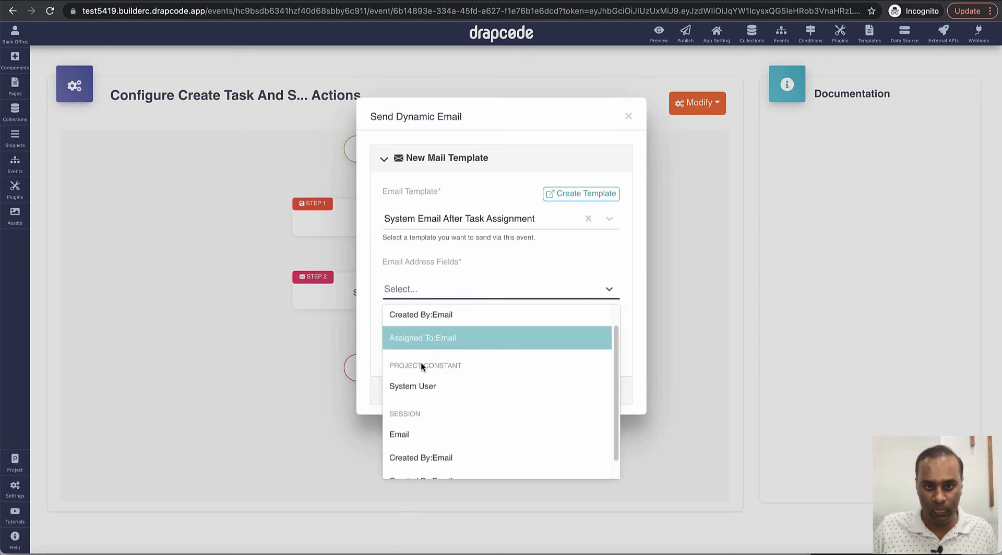
click(430, 389)
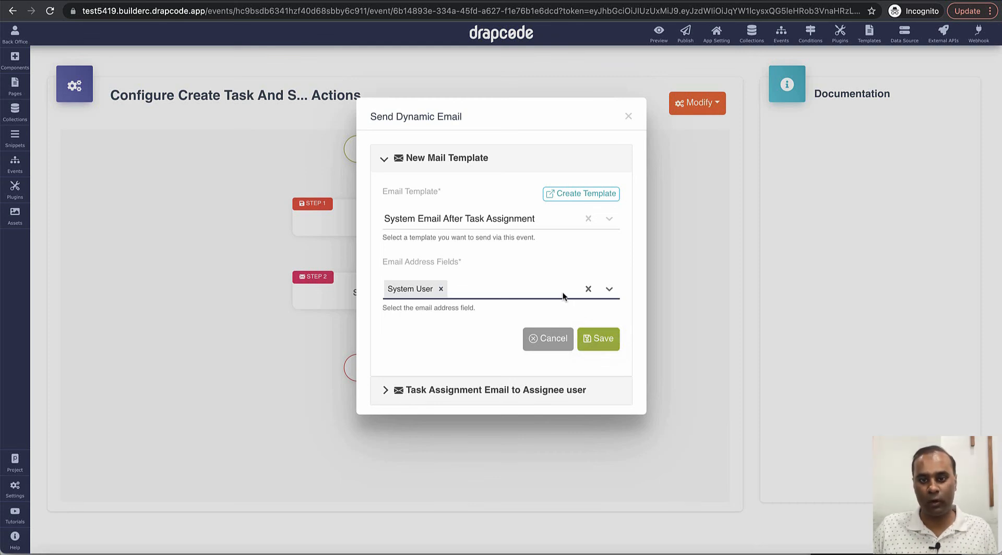
click(598, 344)
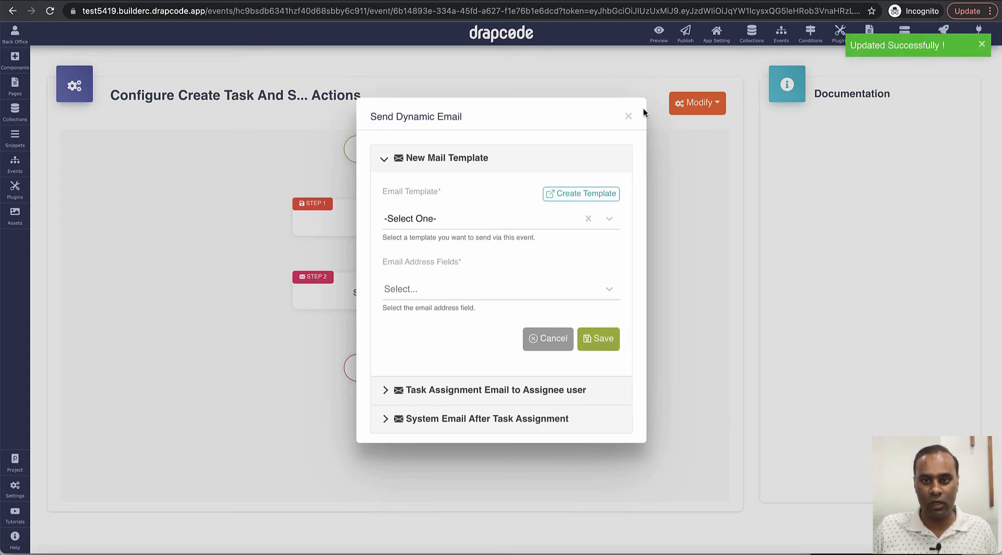
click(629, 116)
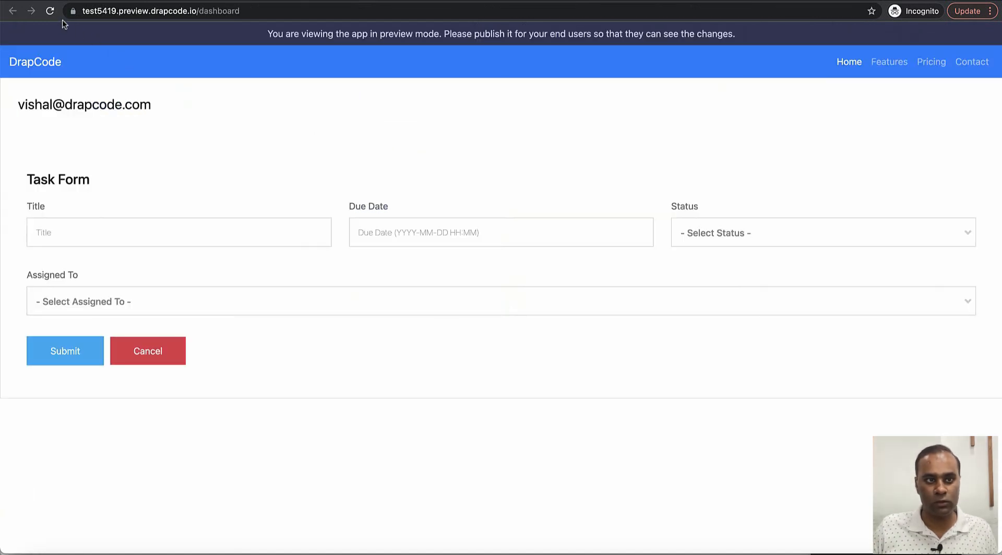
Step: Submit task 'Complete Important Client PPT by 31st May', due May 31, In Process, assigned to the second user
click(50, 11)
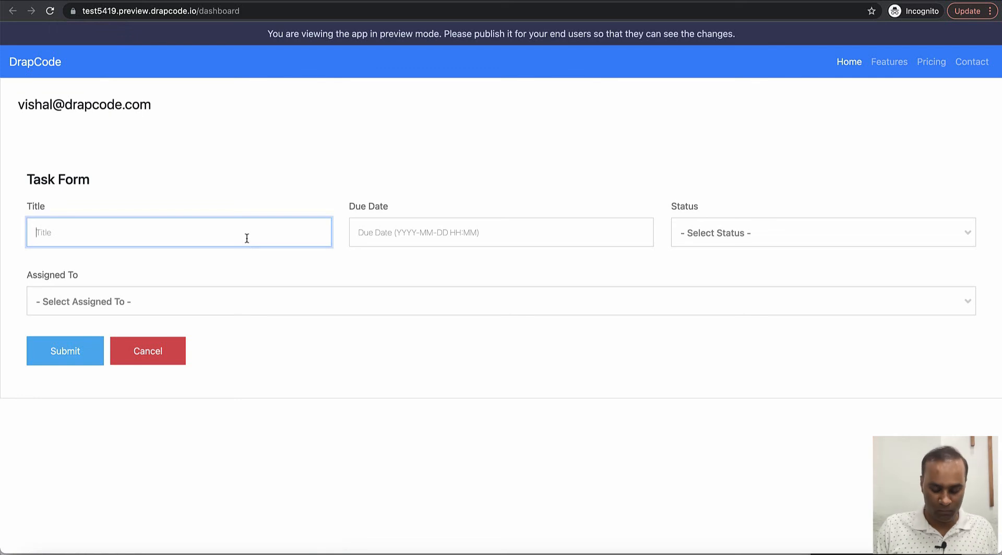
text(Hand over)
key(Return)
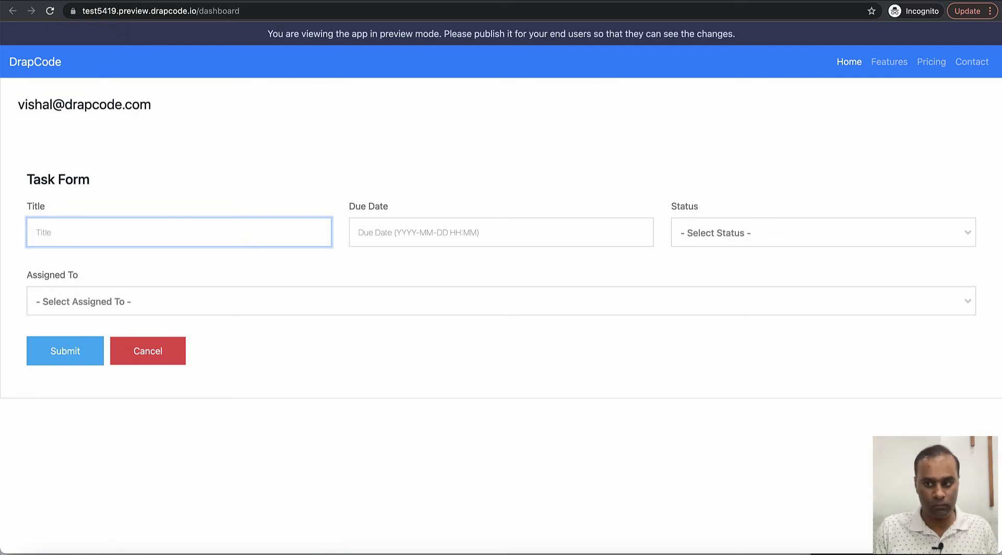
text(Complete Important )
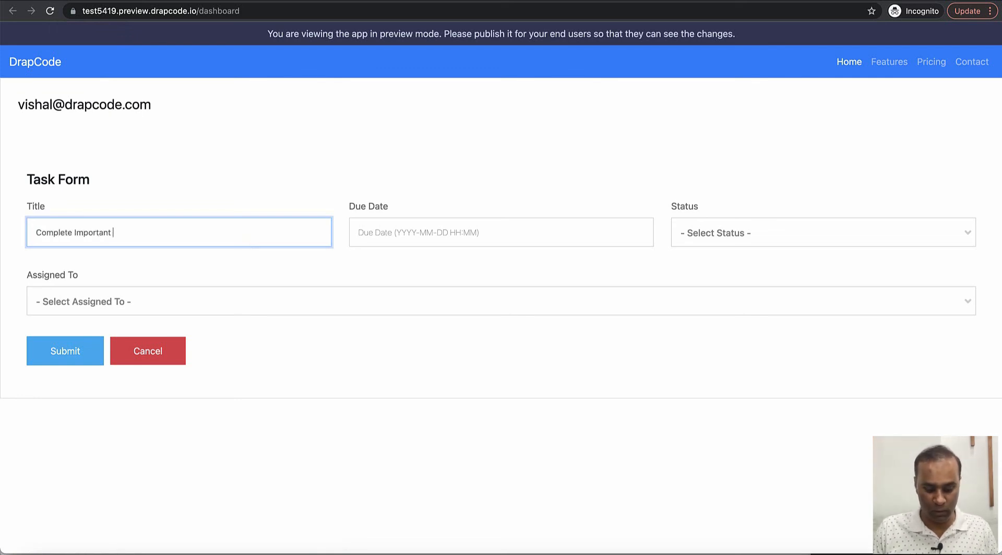
text(Client PPT by 31st May)
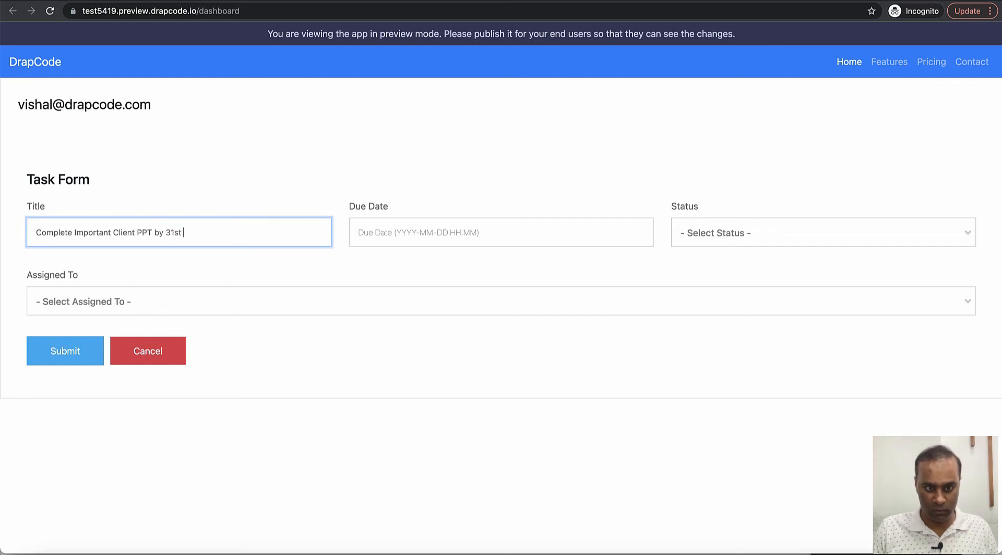
click(462, 236)
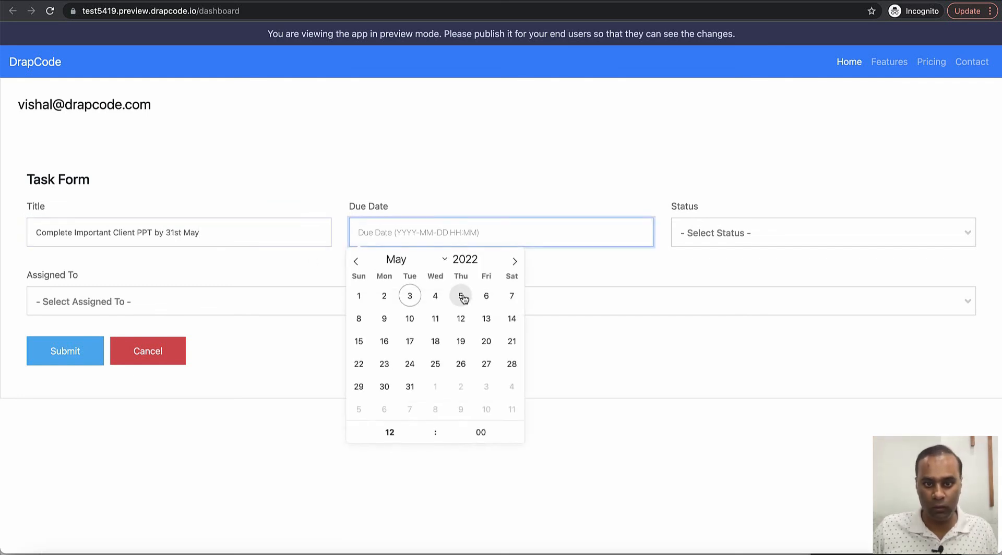
click(410, 387)
click(772, 230)
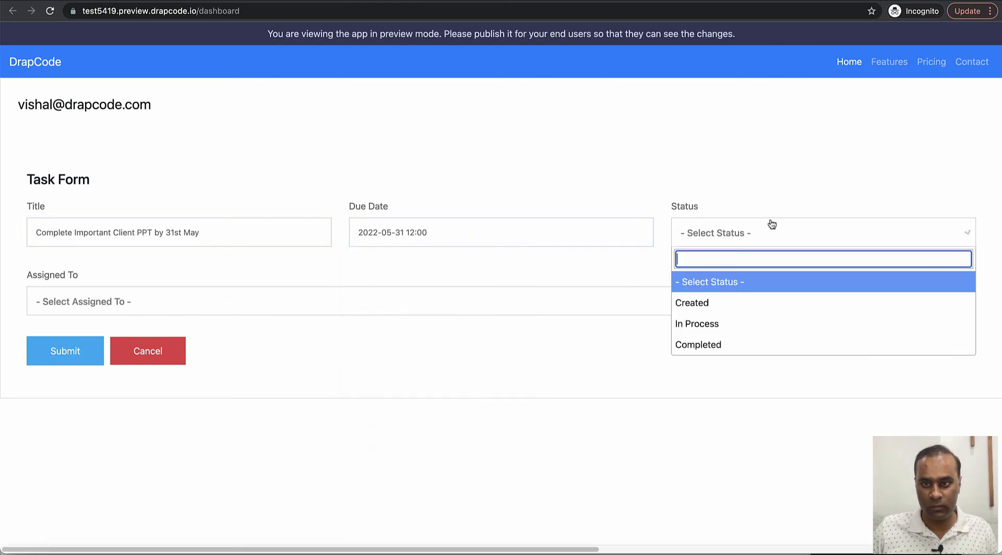
click(746, 321)
click(476, 304)
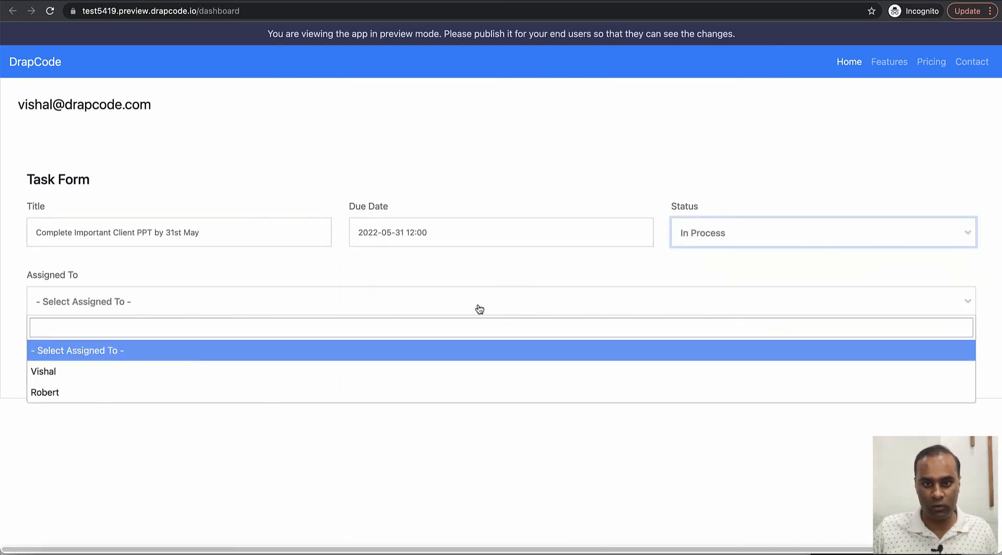
click(446, 391)
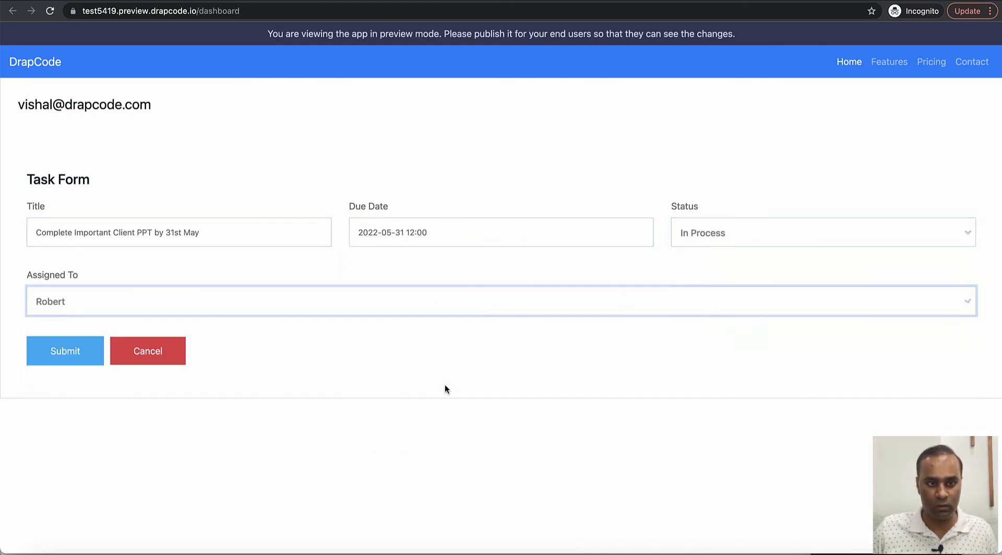
click(61, 354)
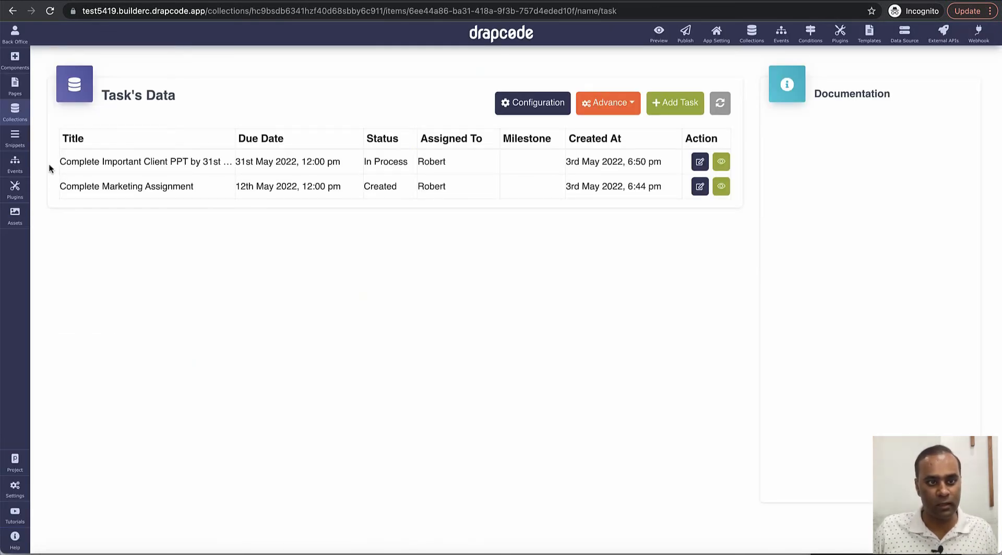
Step: Review the new task's title, due date, status, assignee and creation month in Task data, then go to Gmail
triple_click(198, 164)
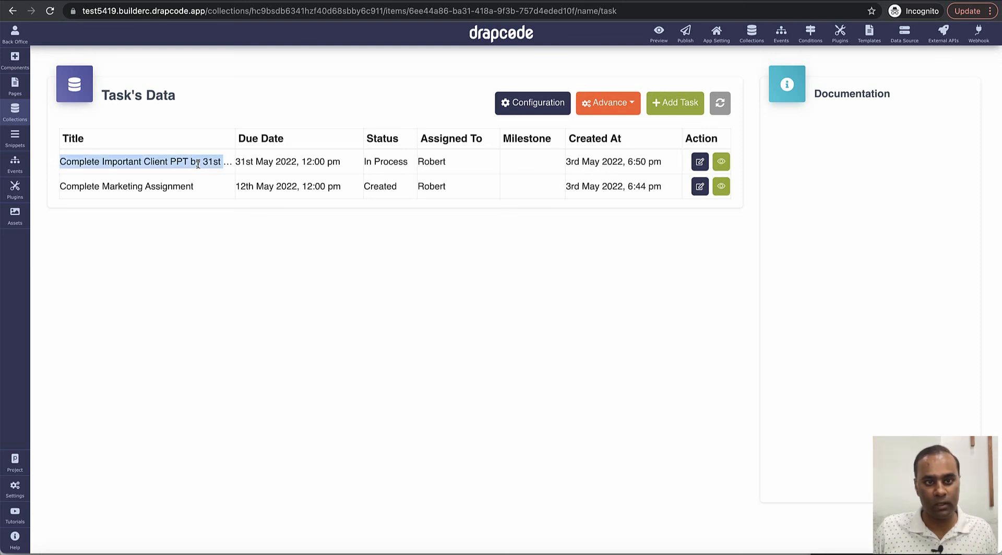
triple_click(345, 164)
triple_click(402, 166)
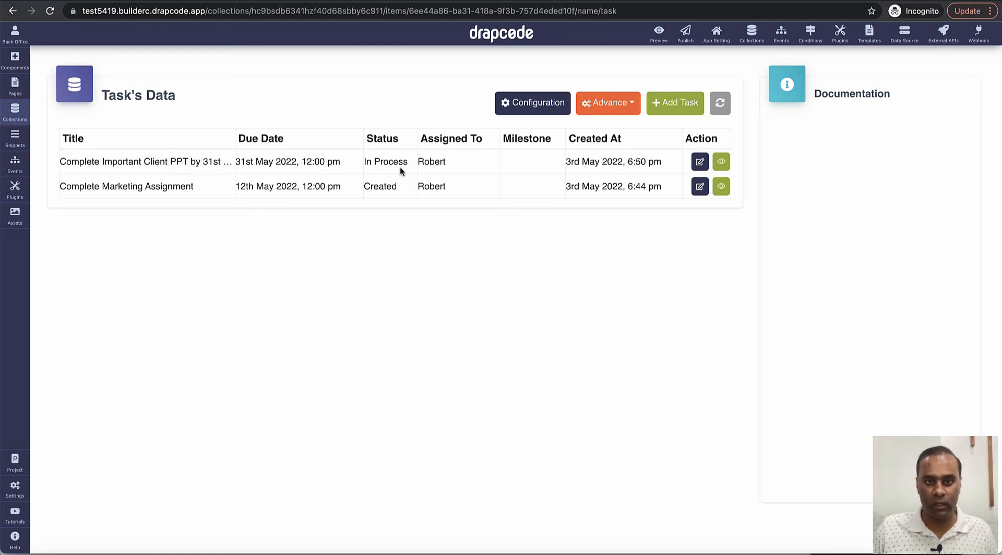
triple_click(440, 162)
double_click(591, 162)
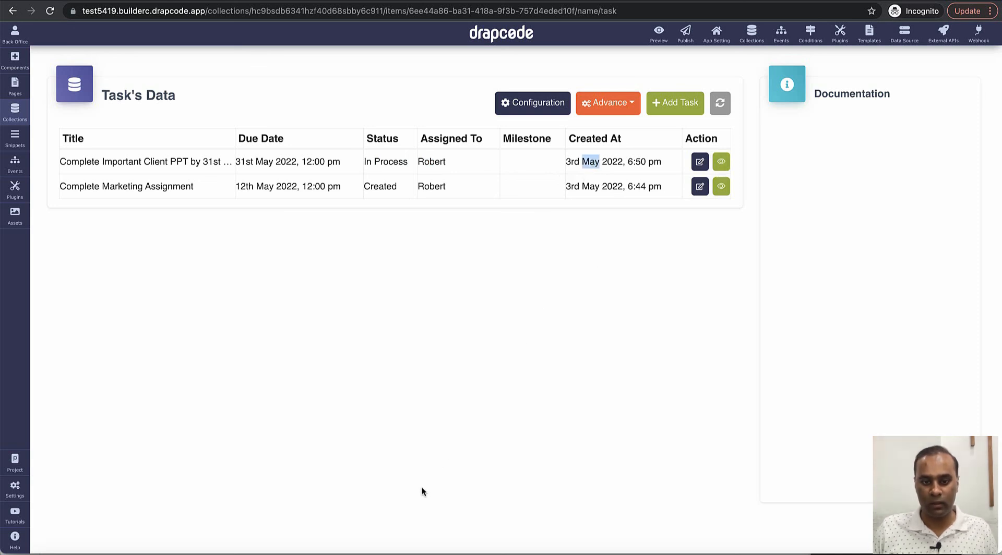
click(424, 553)
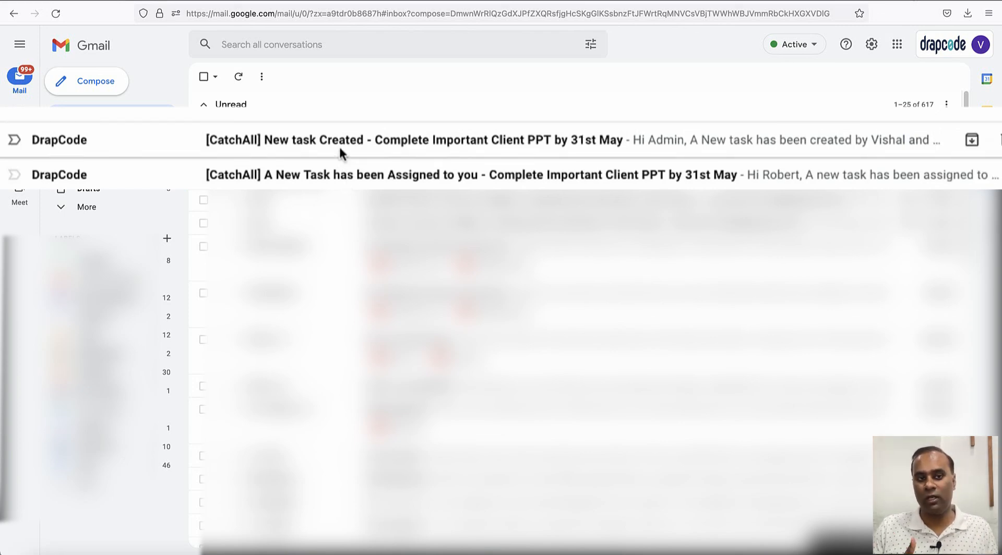
Step: Open the 'A New Task has been Assigned to you' email and inspect its recipient details and body
click(331, 175)
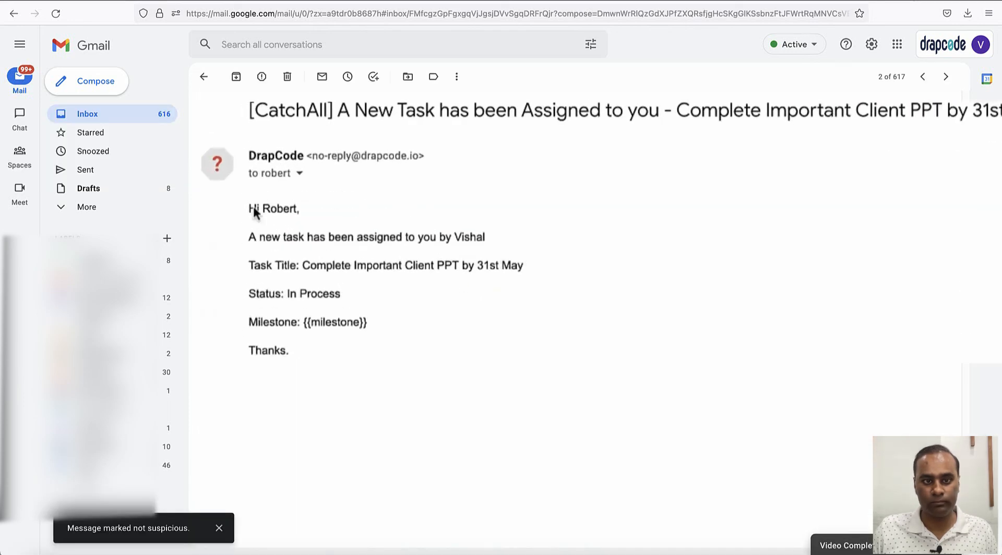
click(298, 176)
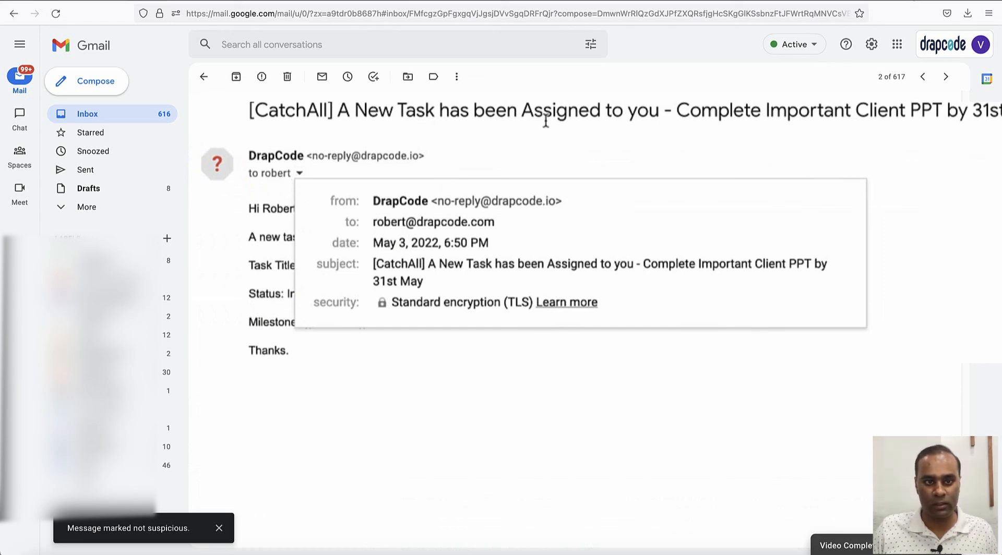
drag(412, 128, 296, 184)
click(296, 184)
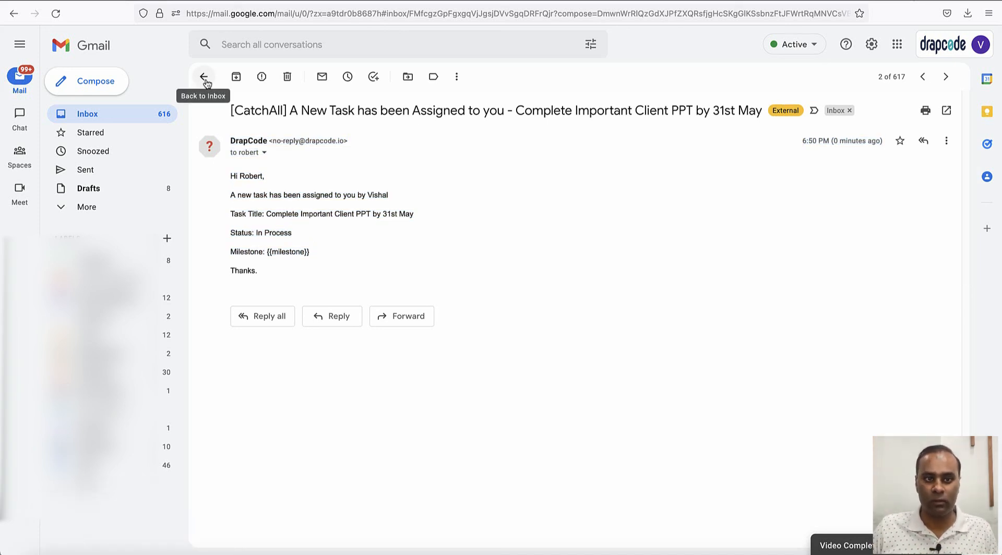
click(204, 78)
Step: Open '[CatchAll] New task Created', review its creator, assignee, title and status, and check the system recipient address
click(394, 130)
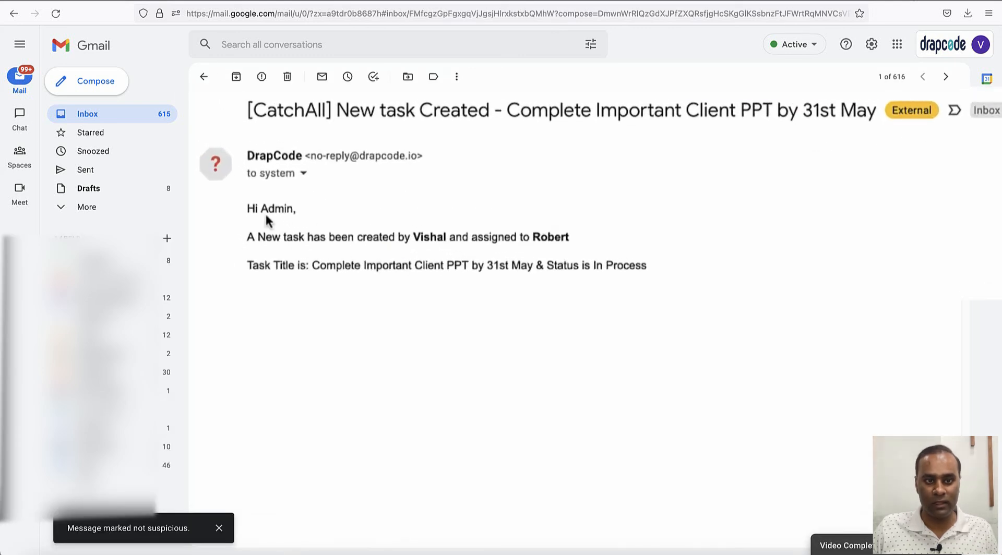
double_click(423, 237)
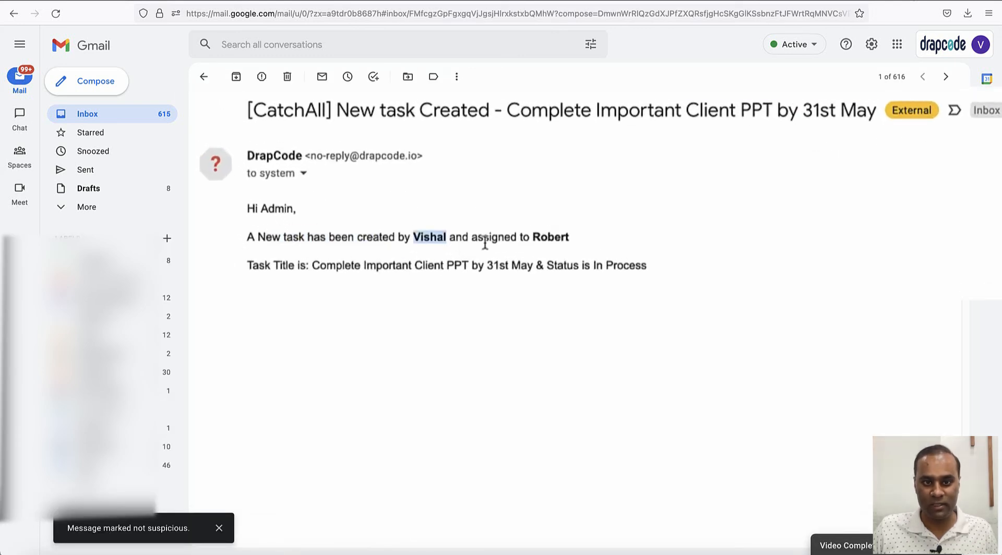
double_click(494, 237)
click(545, 255)
drag(307, 267, 668, 270)
click(528, 269)
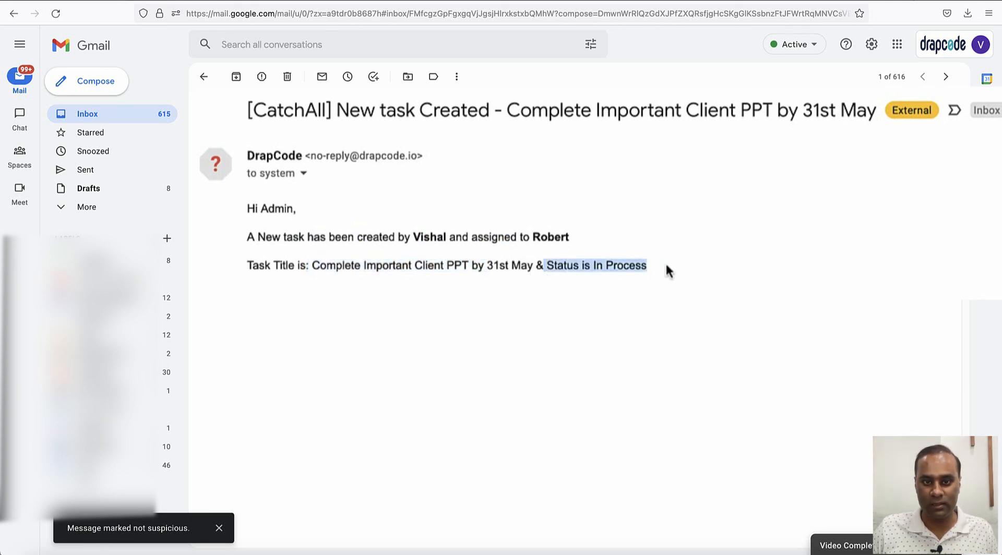
click(303, 173)
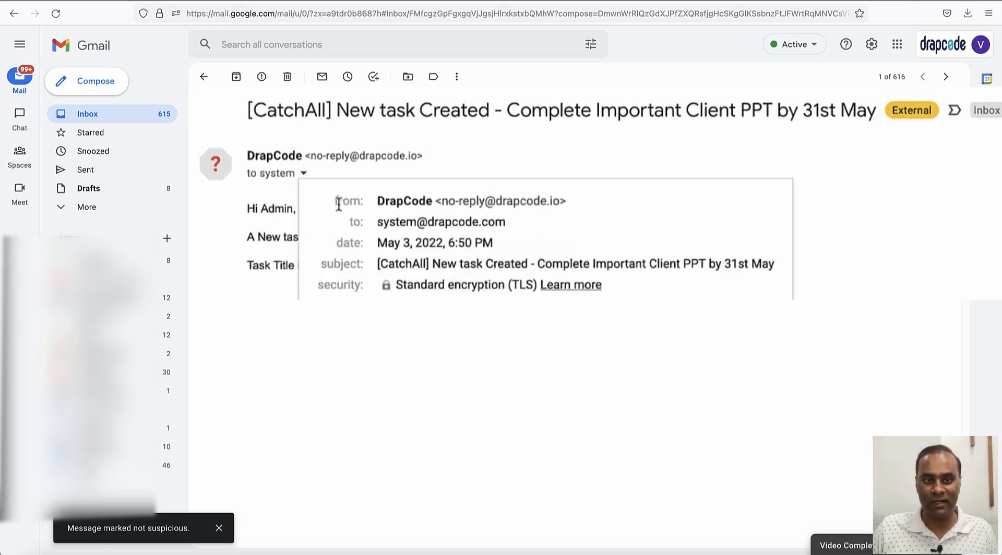
triple_click(454, 224)
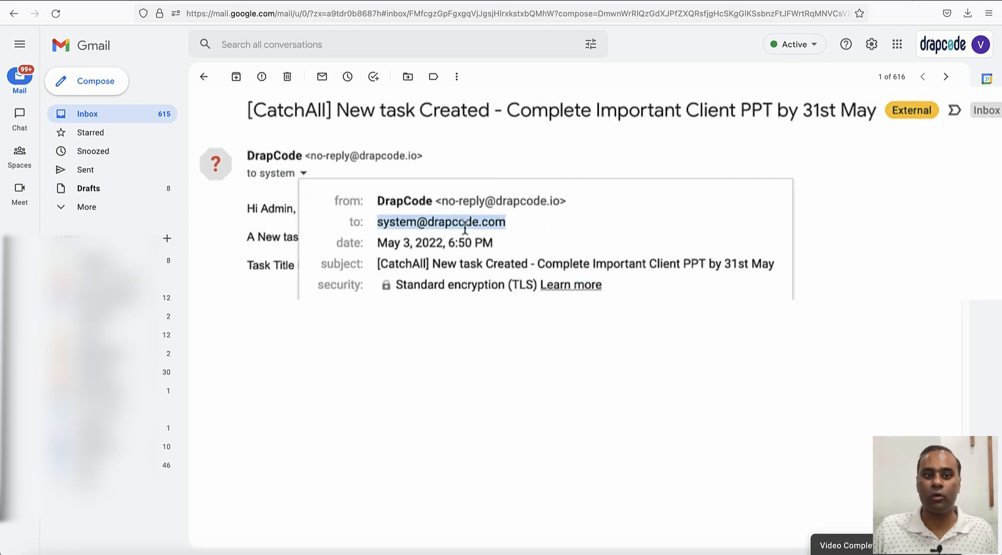
click(895, 272)
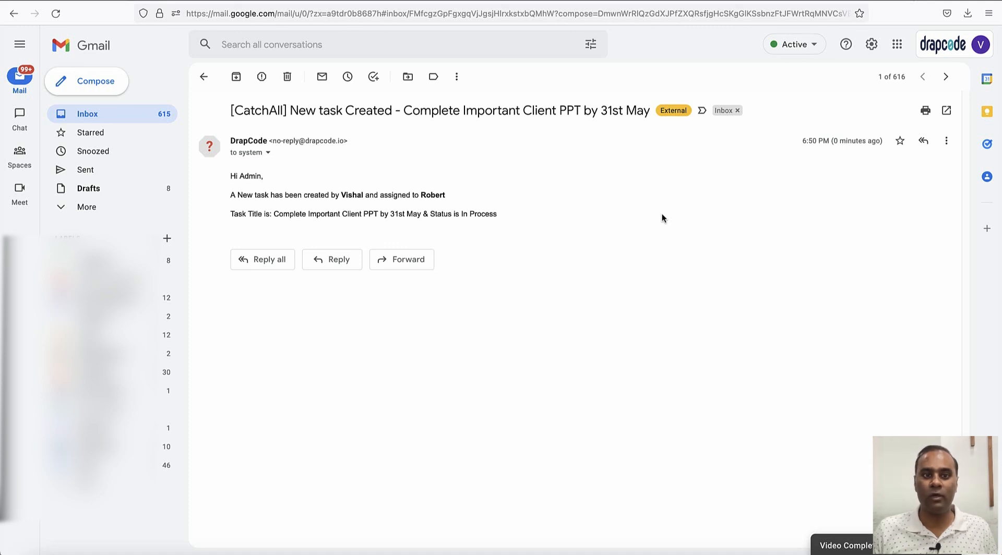
click(268, 152)
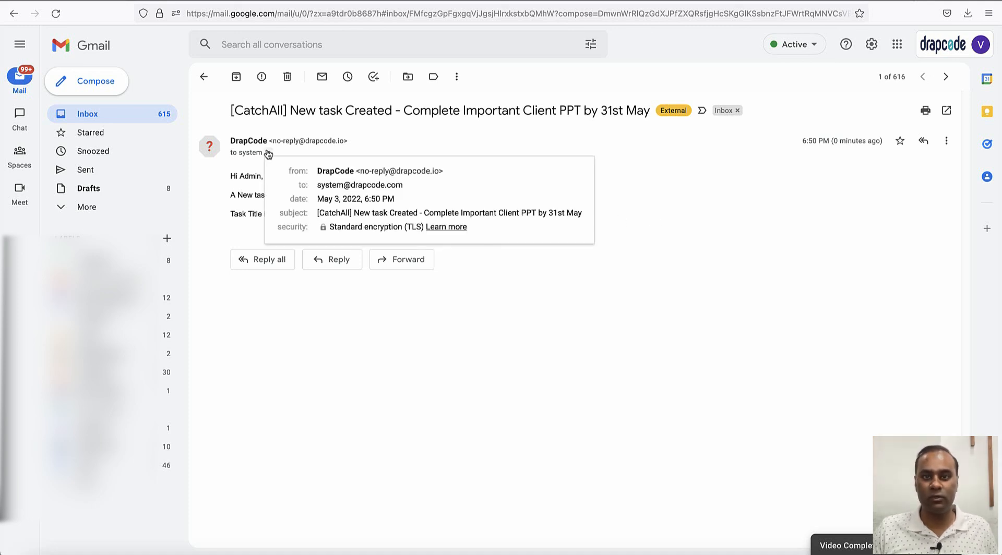